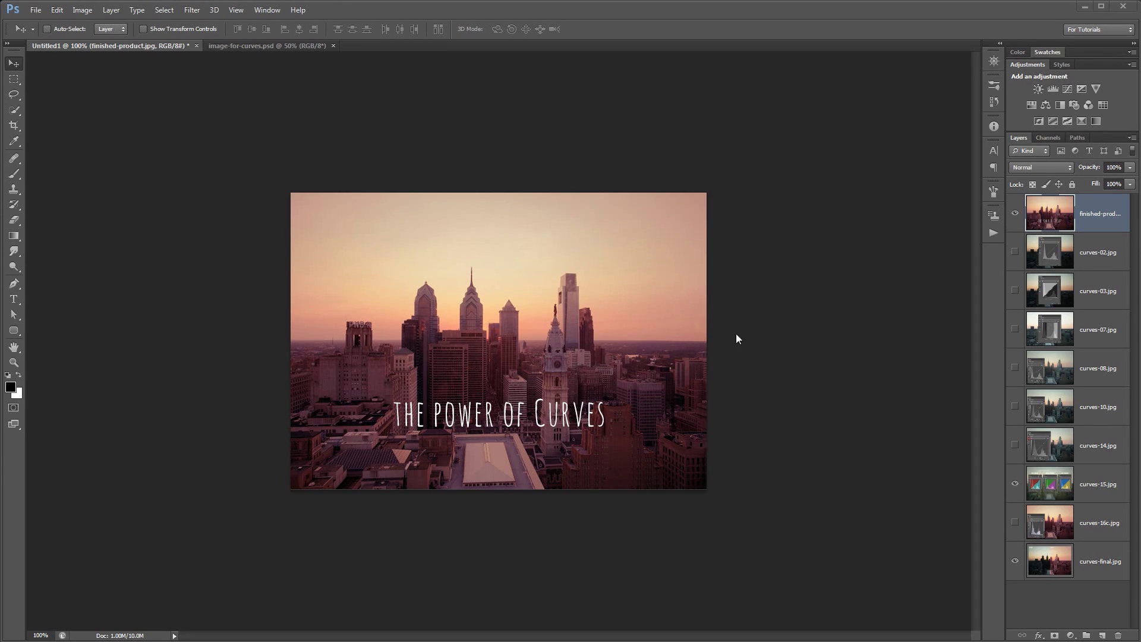
Step: Switch to the image-for-curves.psd document showing the dark, unedited skyline
left_click(233, 48)
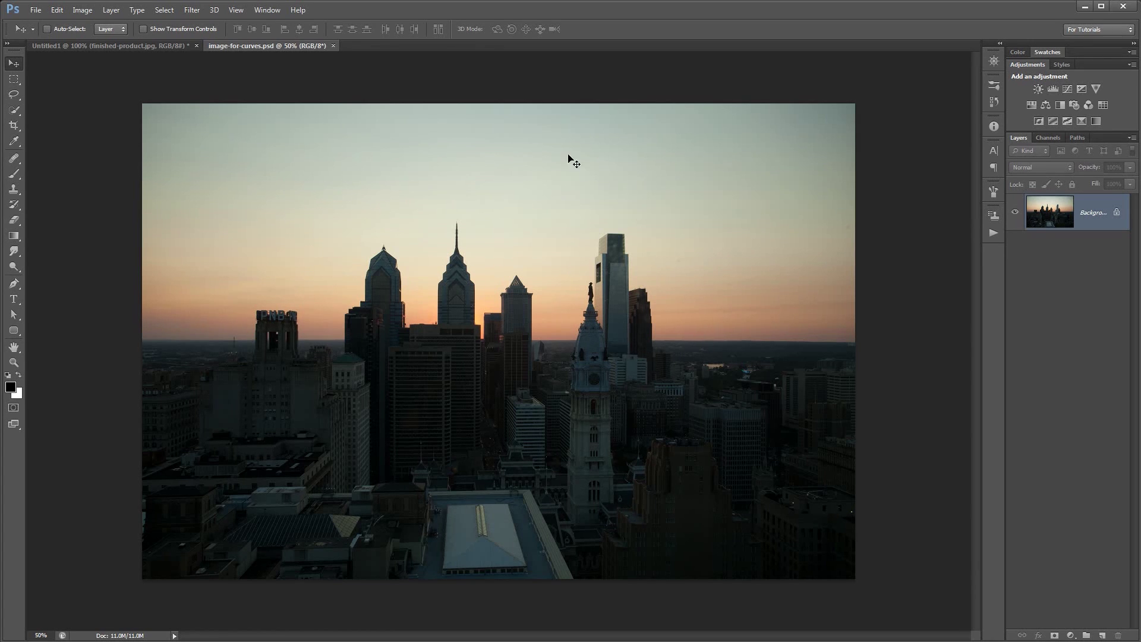
left_click(110, 10)
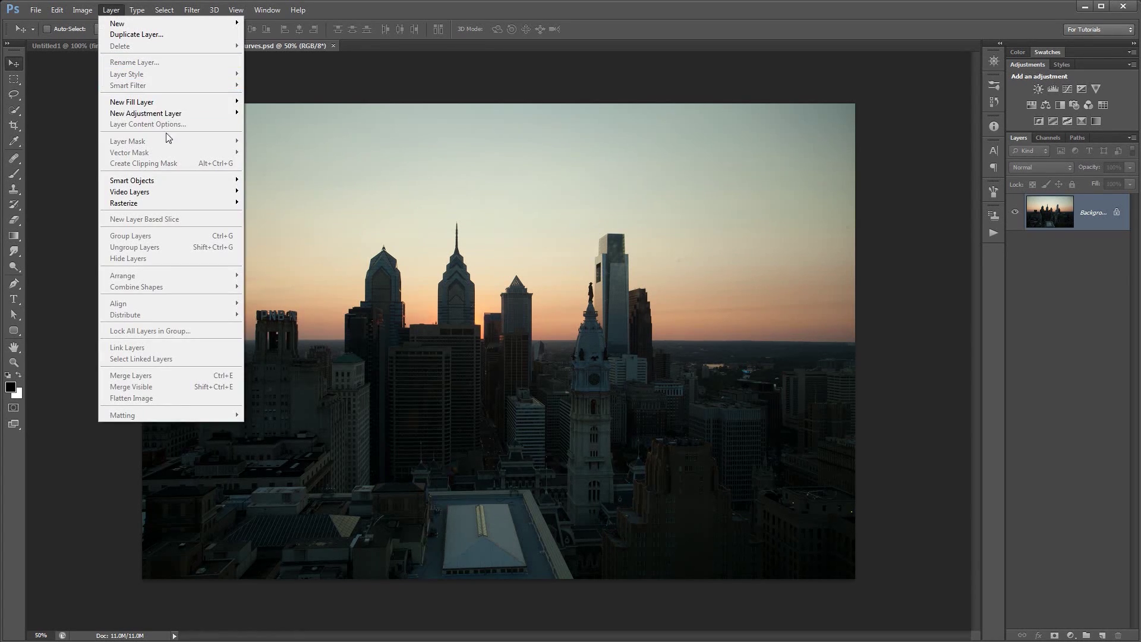
Step: Create a Curves adjustment layer named Curves 1 above the Background photo
mouse_move(165, 113)
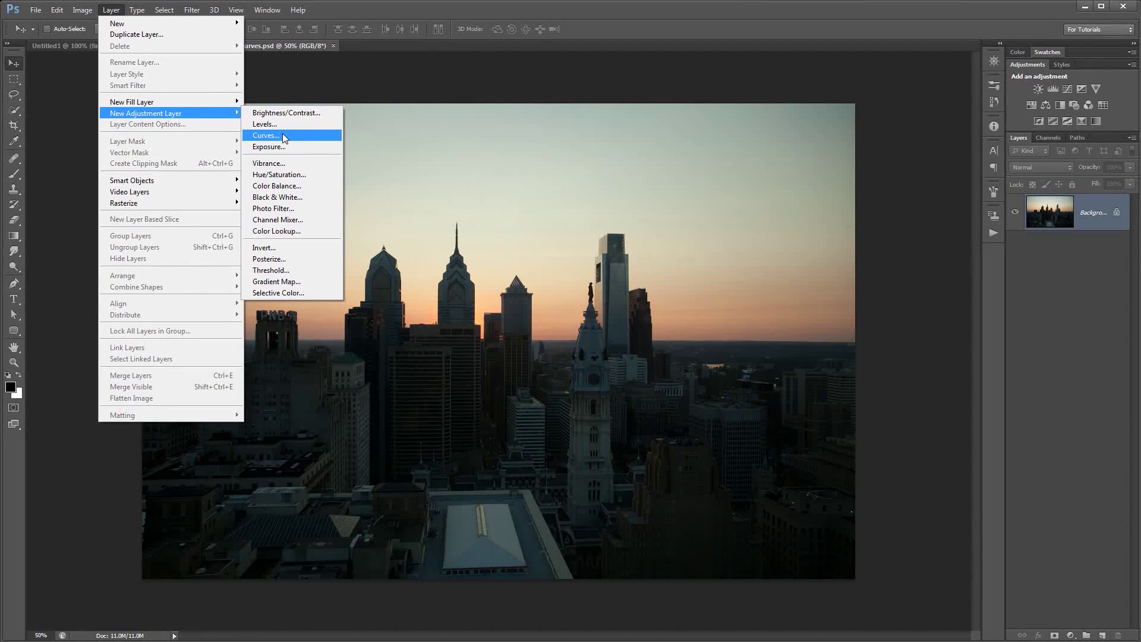
left_click(283, 136)
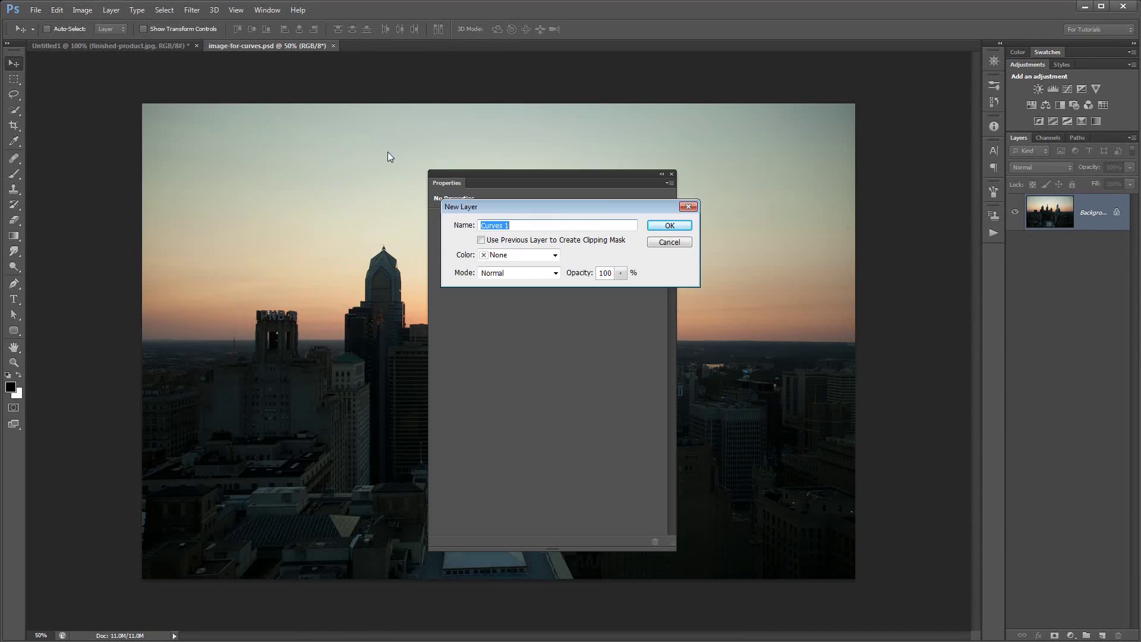
left_click(668, 227)
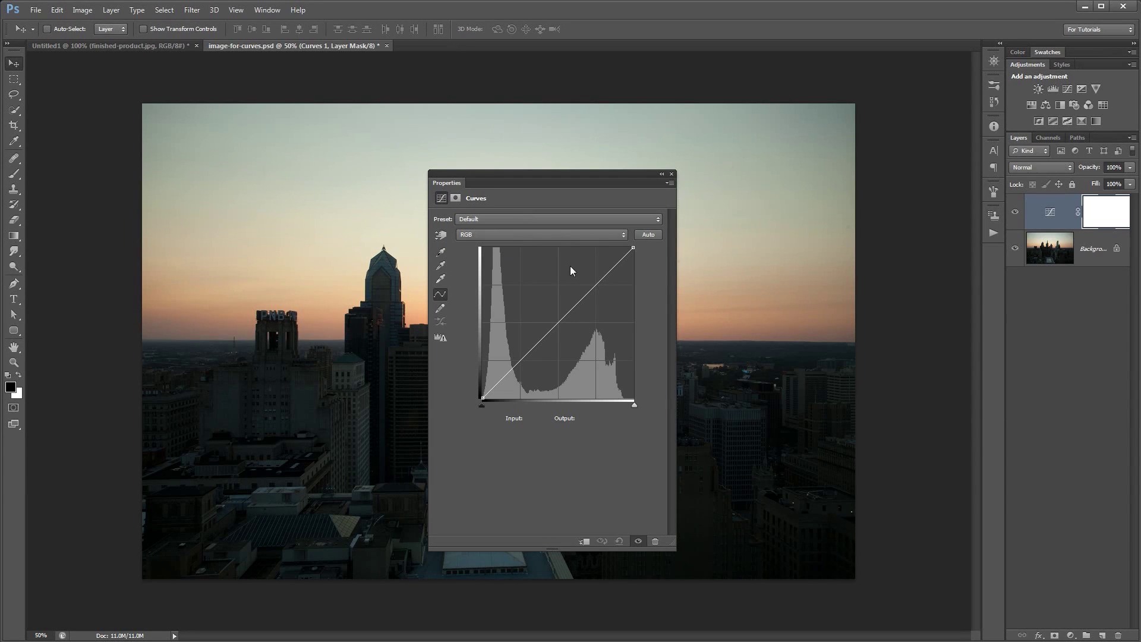
left_click_drag(1007, 244, 912, 244)
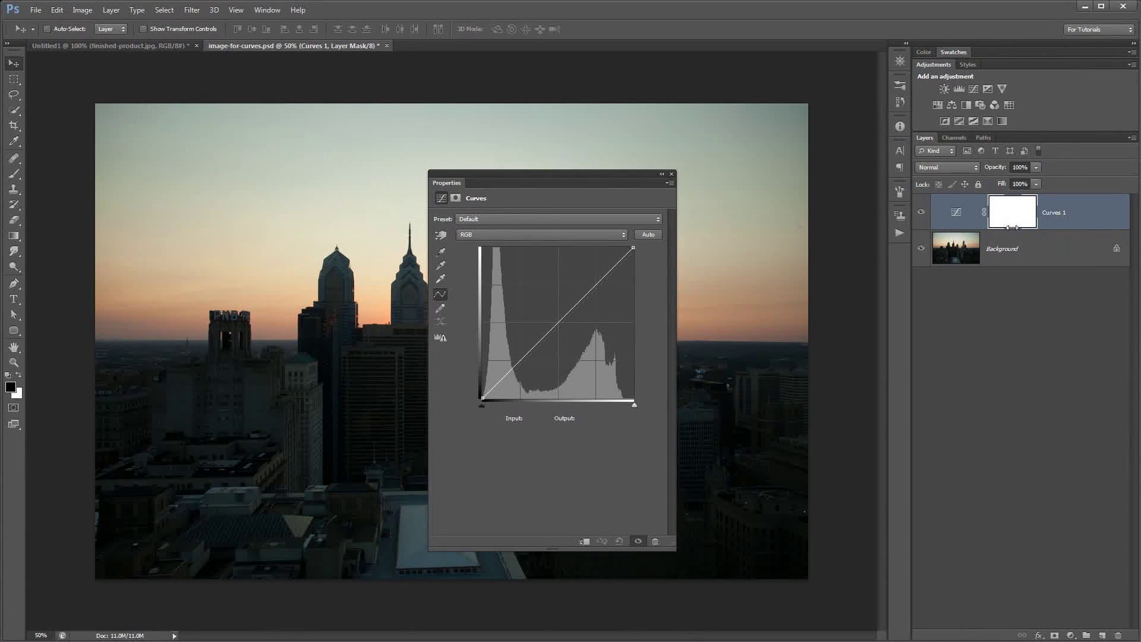
left_click_drag(605, 182, 645, 181)
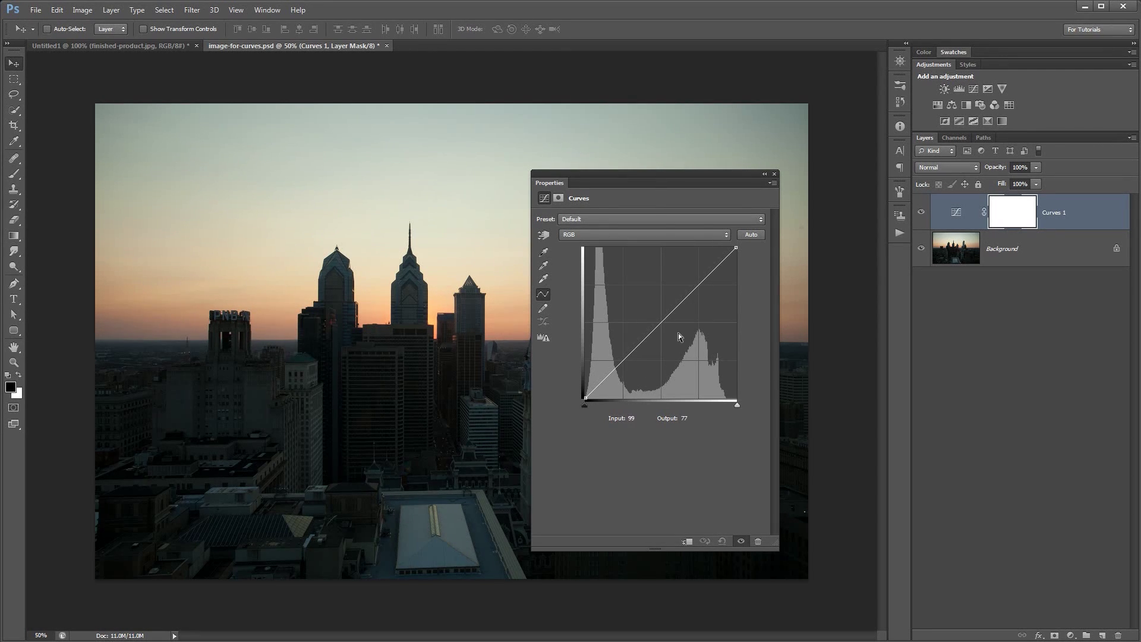
left_click_drag(675, 178, 616, 182)
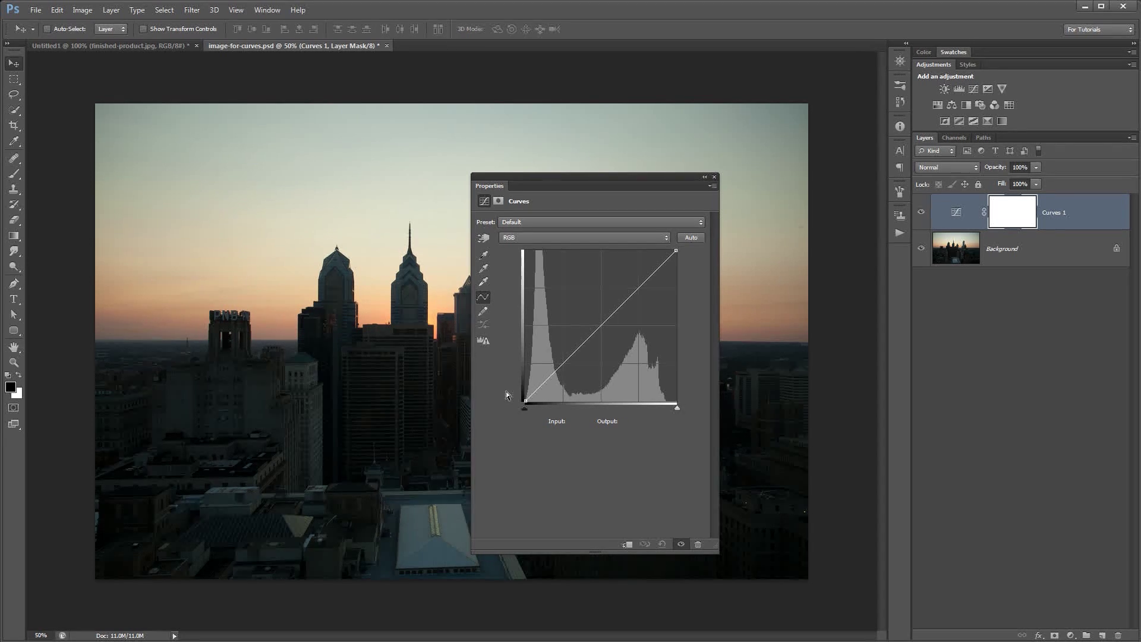
left_click(601, 326)
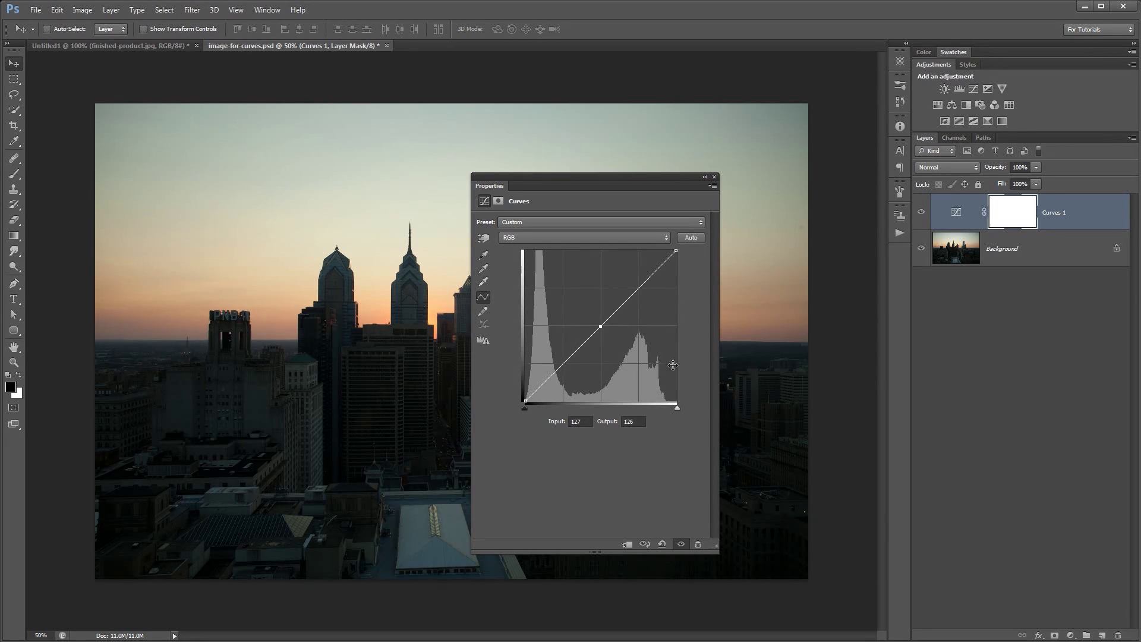
key("Delete")
left_click_drag(601, 327, 654, 428)
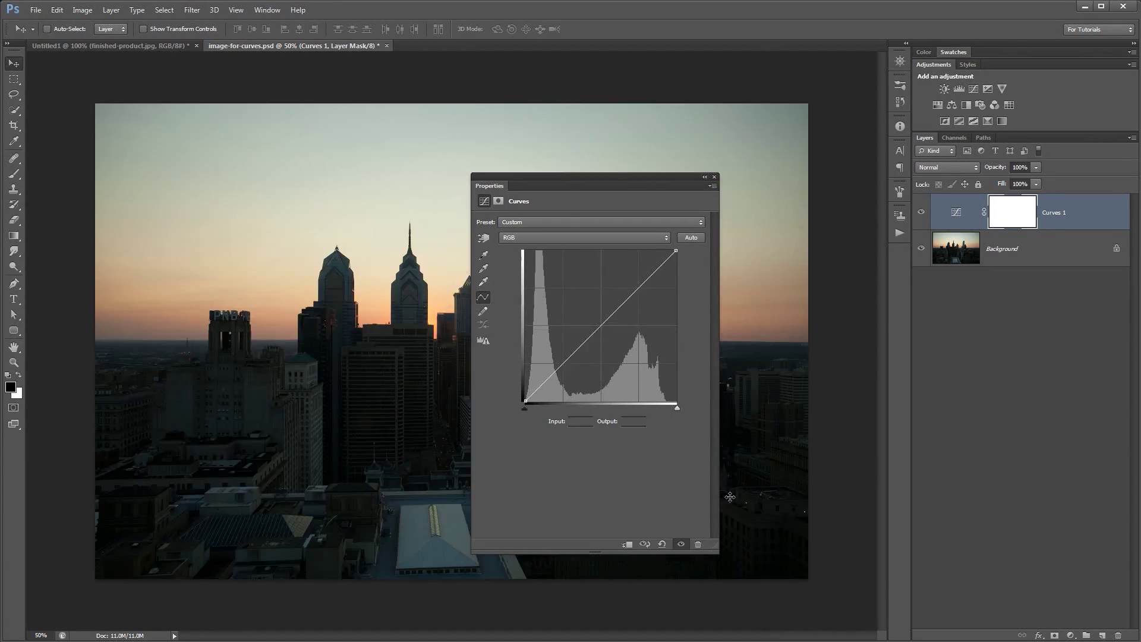
left_click(601, 325)
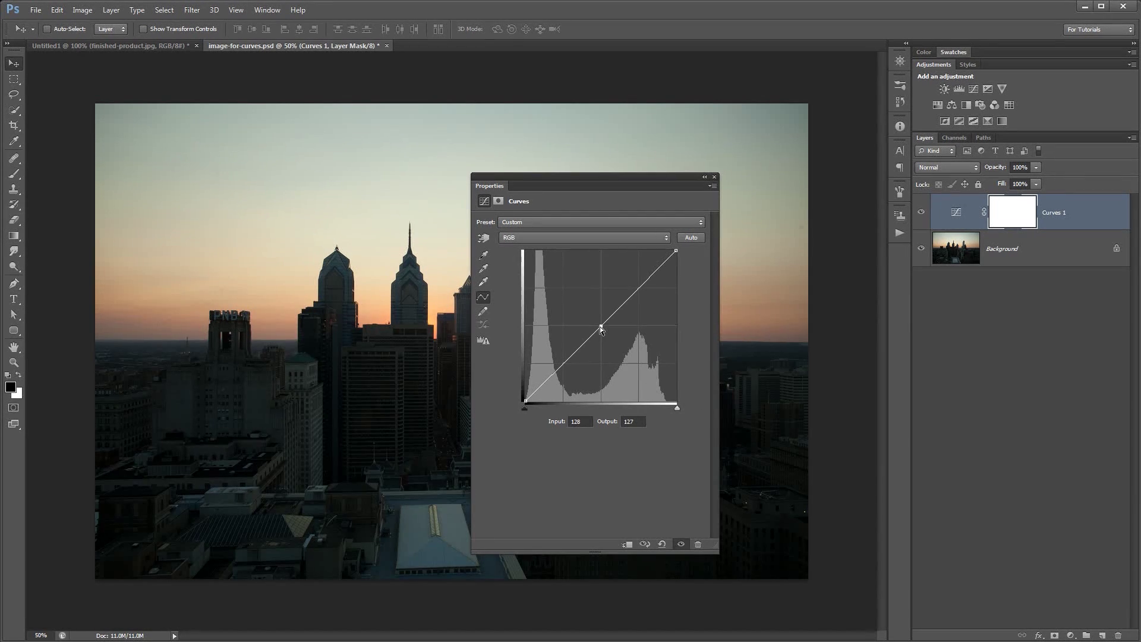
left_click_drag(601, 326, 618, 342)
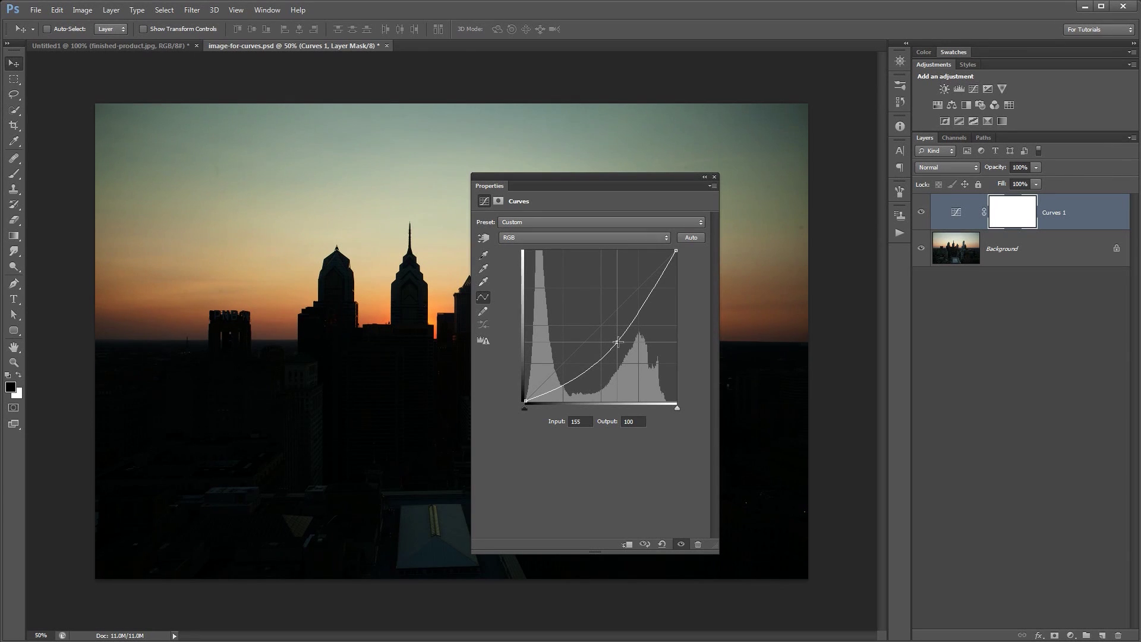
left_click_drag(592, 180, 640, 173)
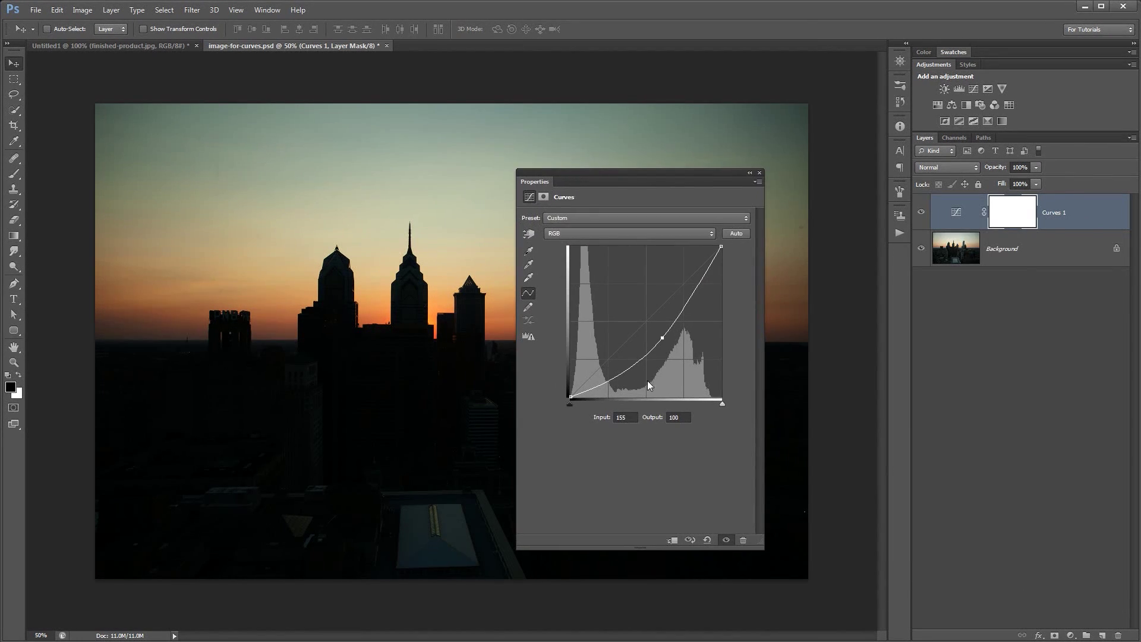
left_click_drag(665, 337, 621, 305)
left_click_drag(630, 173, 754, 167)
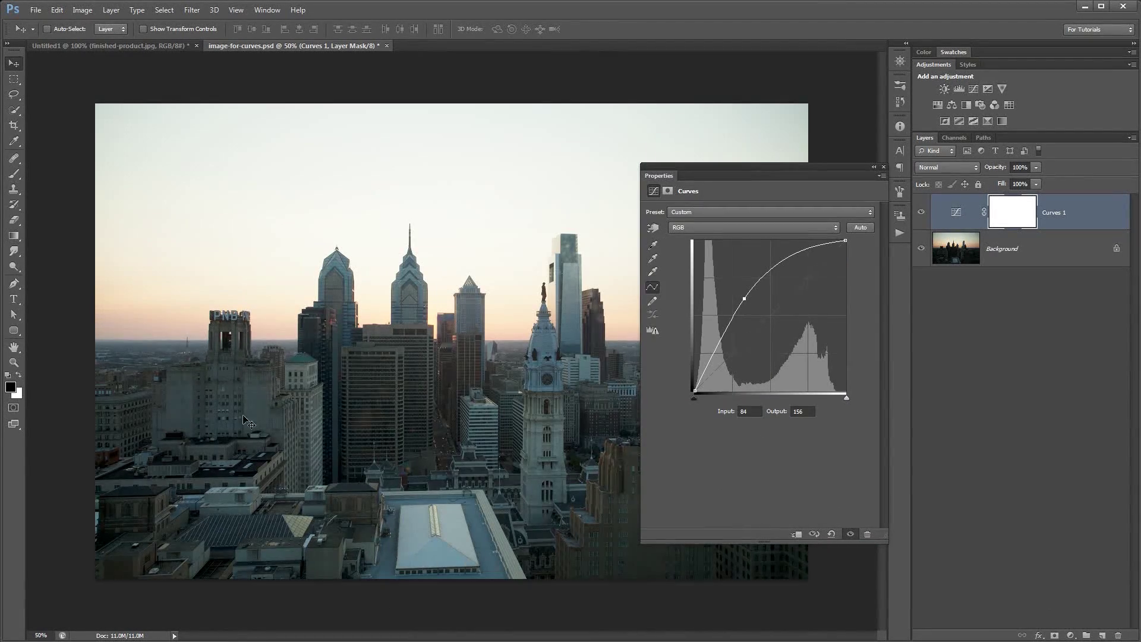
left_click_drag(772, 168, 661, 189)
left_click_drag(635, 321, 683, 452)
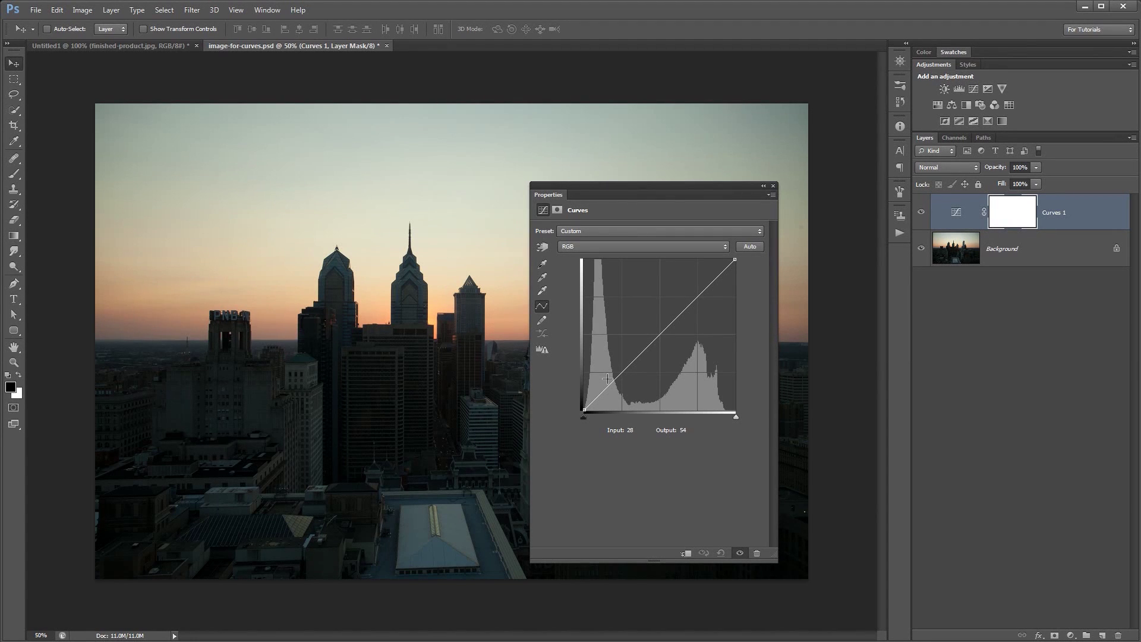
left_click_drag(667, 186, 986, 191)
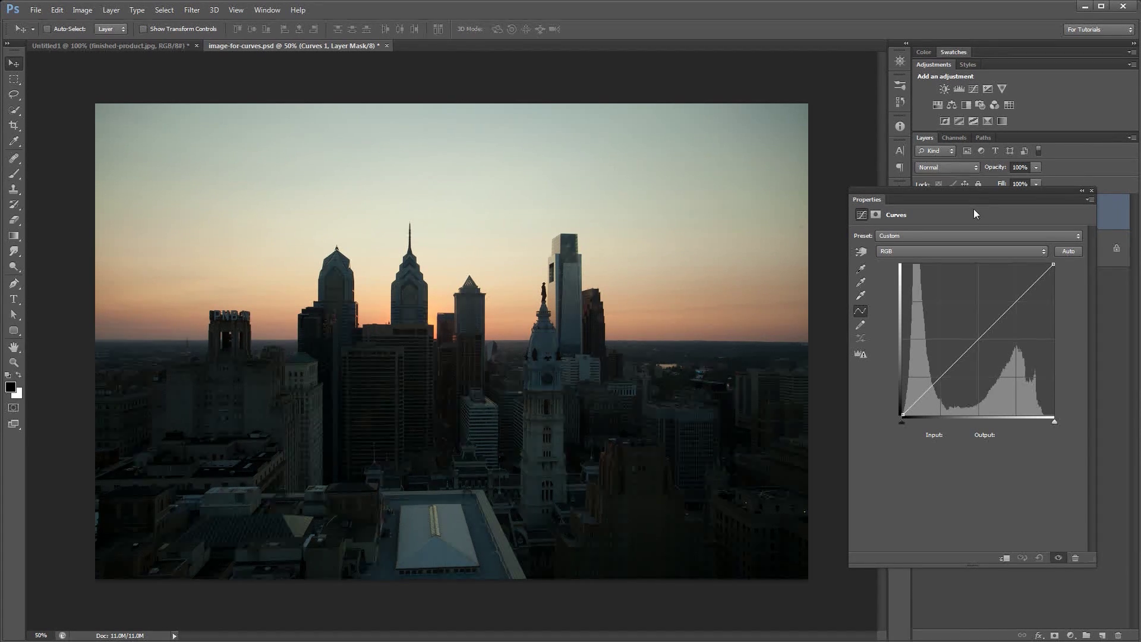
left_click_drag(974, 201, 619, 203)
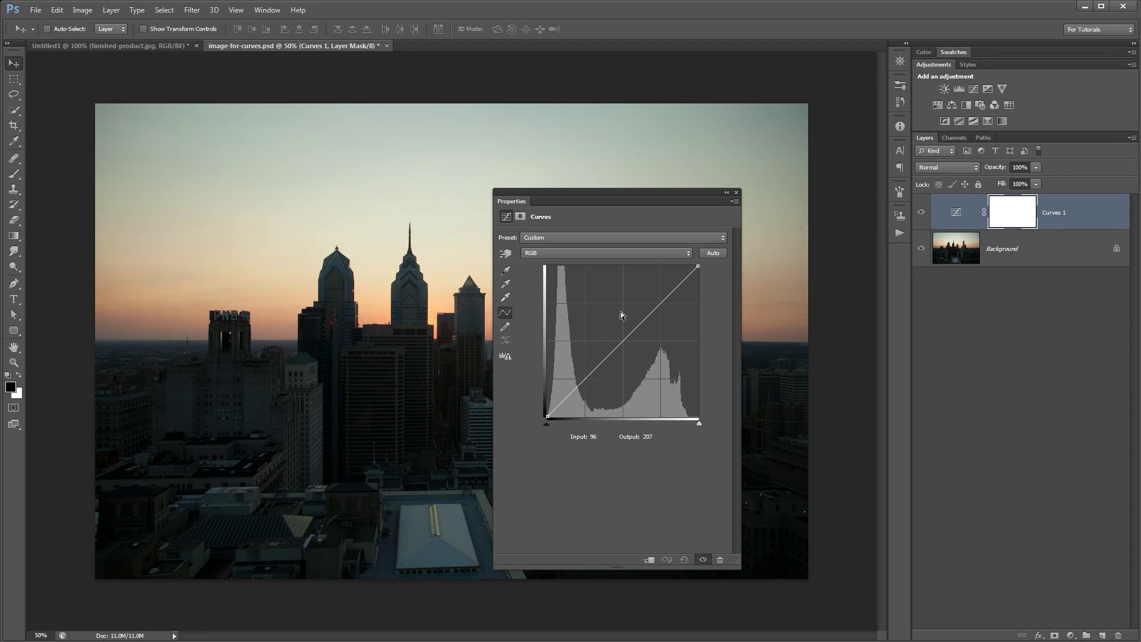
left_click_drag(601, 192, 617, 193)
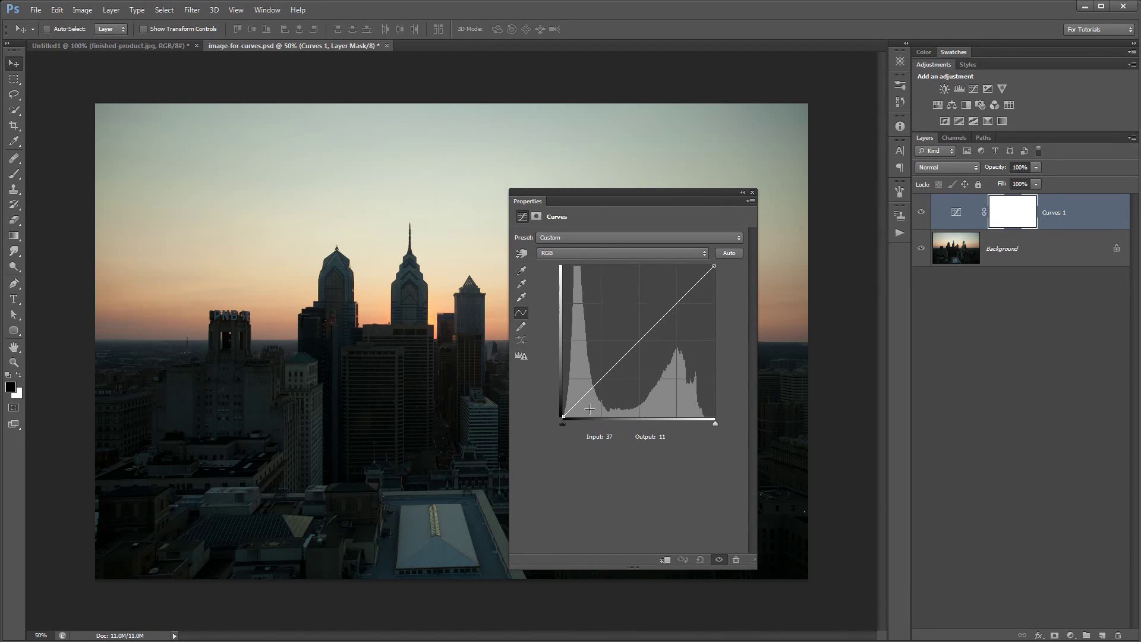
Step: Add two shadow points on the Curves 1 curve, the lower at Input 35, Output 36
mouse_move(586, 396)
left_mouse_down()
mouse_move(583, 374)
mouse_move(581, 399)
left_mouse_up()
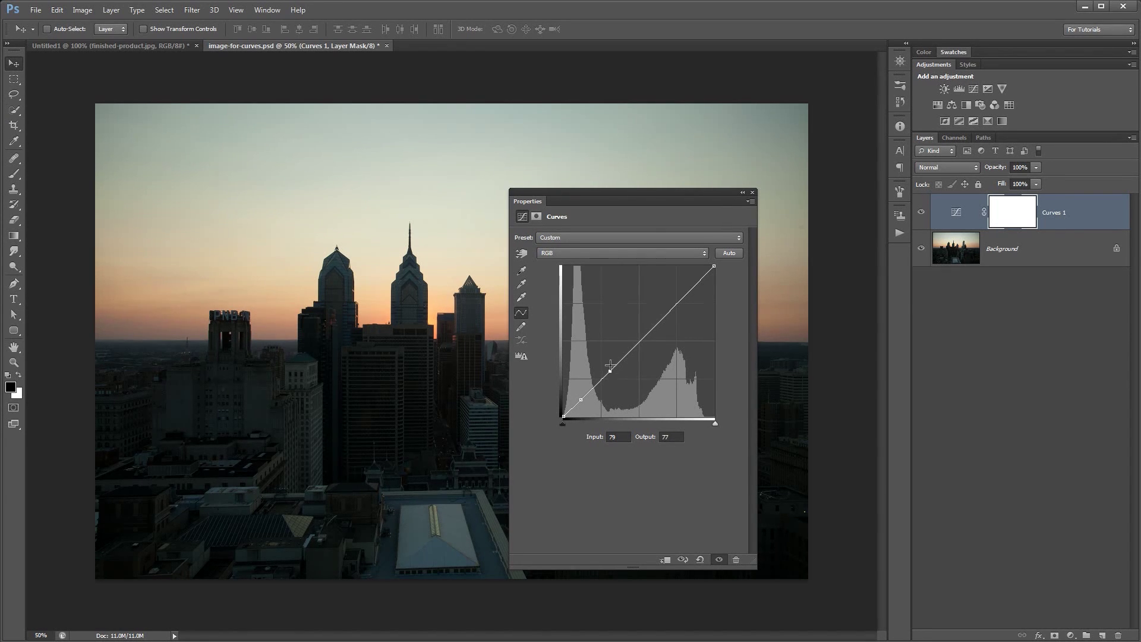
left_click_drag(587, 408, 588, 404)
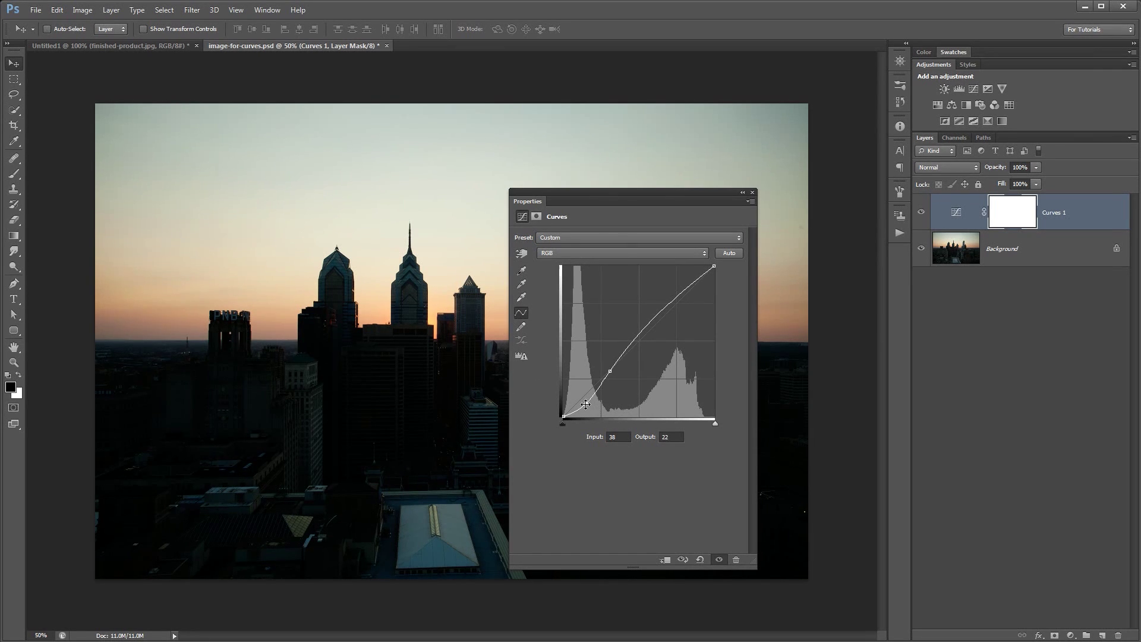
left_click_drag(586, 405, 575, 393)
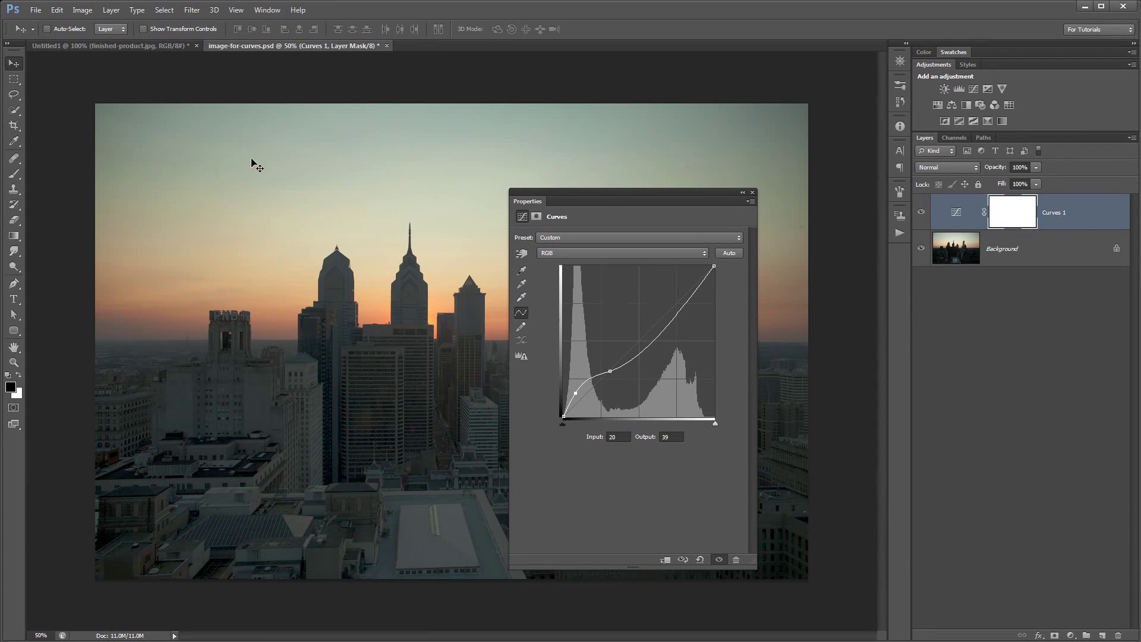
left_click_drag(586, 191, 705, 185)
Step: Reset the curve and place an upper point at Input 189, Output 177 to dim highlights
key("ctrl+z")
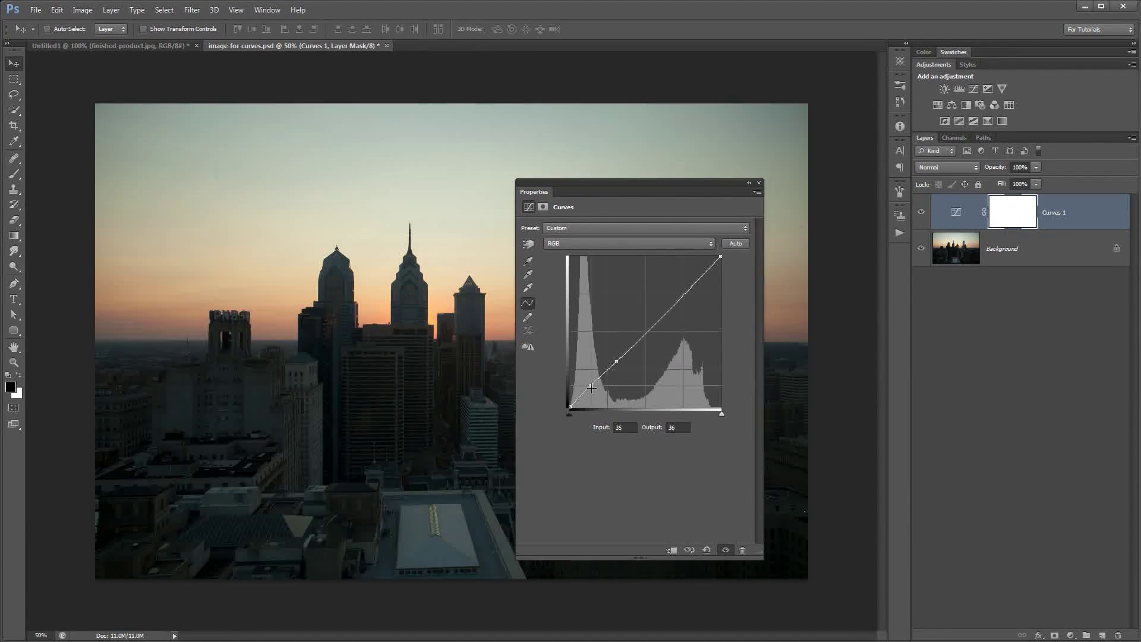
left_click(597, 385)
mouse_move(597, 385)
left_mouse_down()
mouse_move(702, 269)
mouse_move(629, 326)
mouse_move(588, 389)
left_mouse_up()
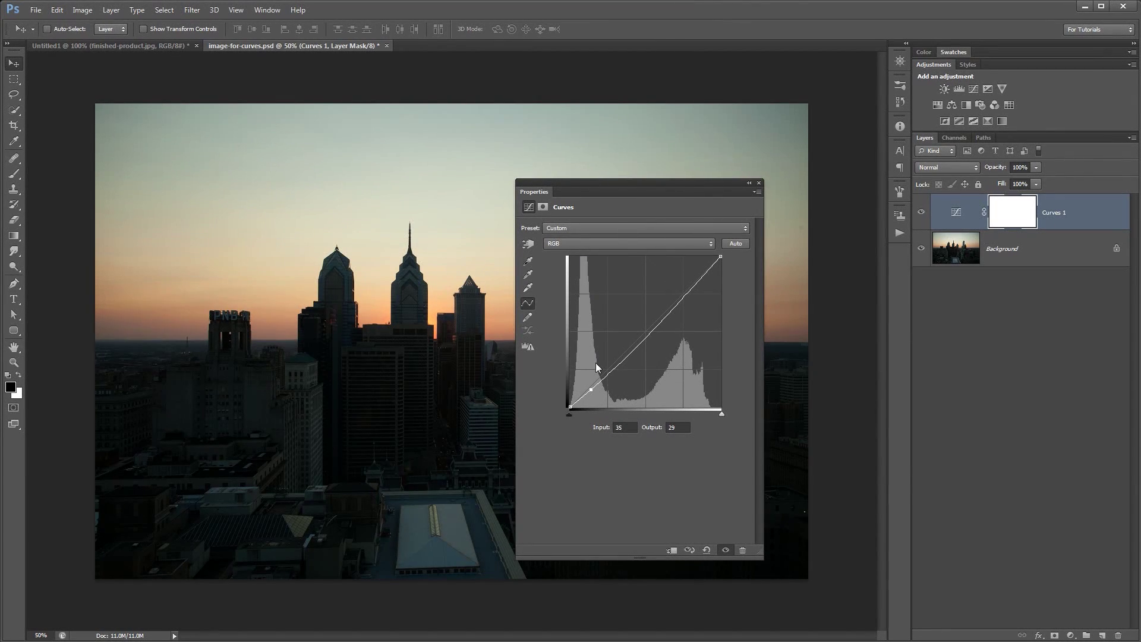
left_click_drag(590, 392, 633, 322)
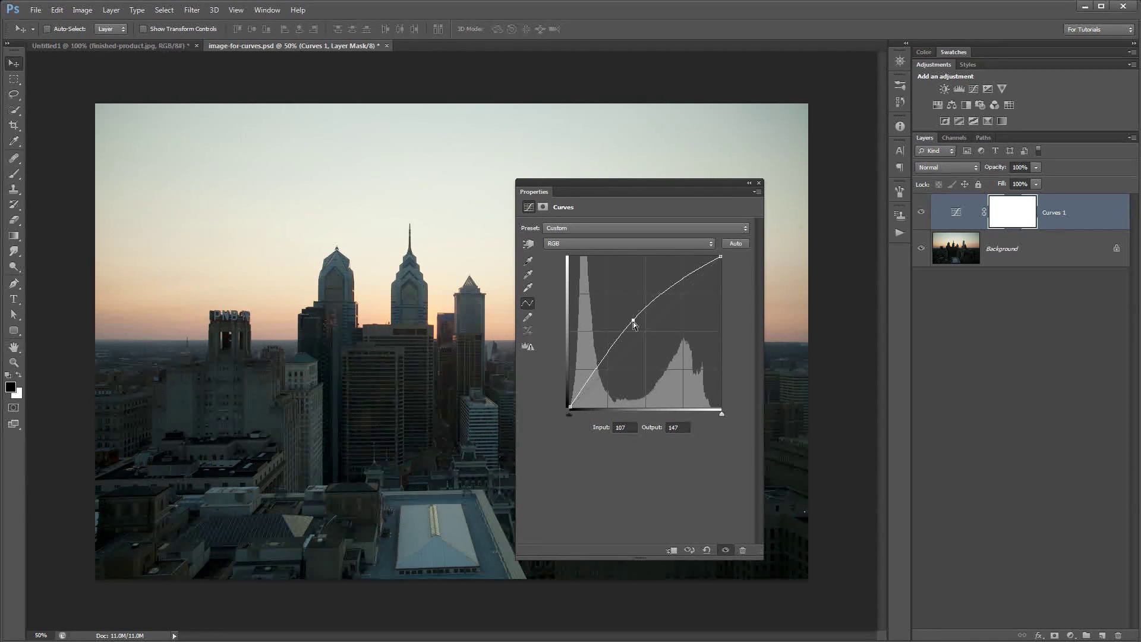
left_click_drag(633, 320, 682, 302)
left_click_drag(693, 191, 325, 188)
left_click(922, 214)
Step: Toggle Curves 1 on and off repeatedly to compare against the original, adding a lower point
left_click(922, 213)
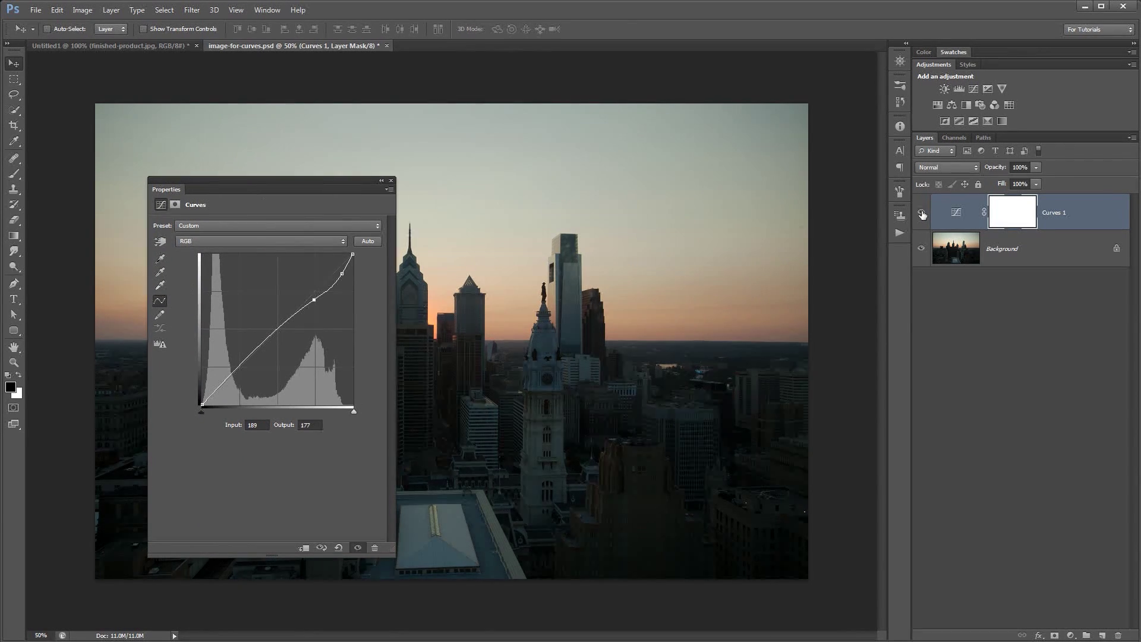
left_click(922, 214)
left_click(922, 213)
left_click(922, 213)
left_click(922, 213)
left_click(242, 362)
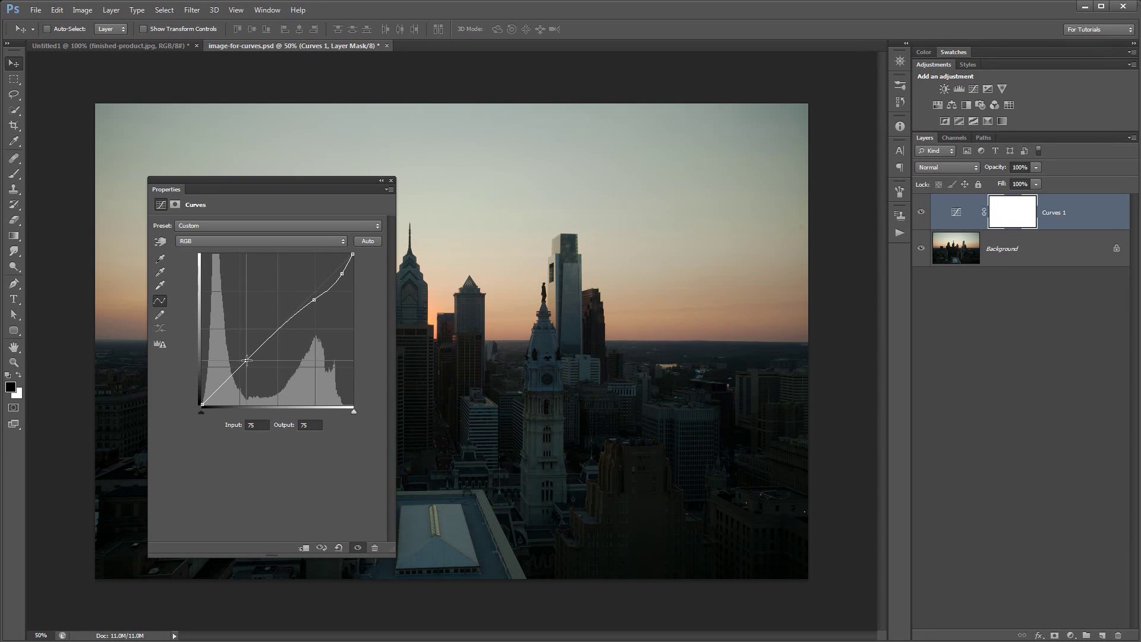
left_click(922, 214)
left_click(922, 214)
left_click(922, 214)
left_click(923, 214)
left_click(922, 214)
left_click(922, 214)
left_click(922, 214)
left_click(922, 214)
left_click(922, 214)
left_click(922, 214)
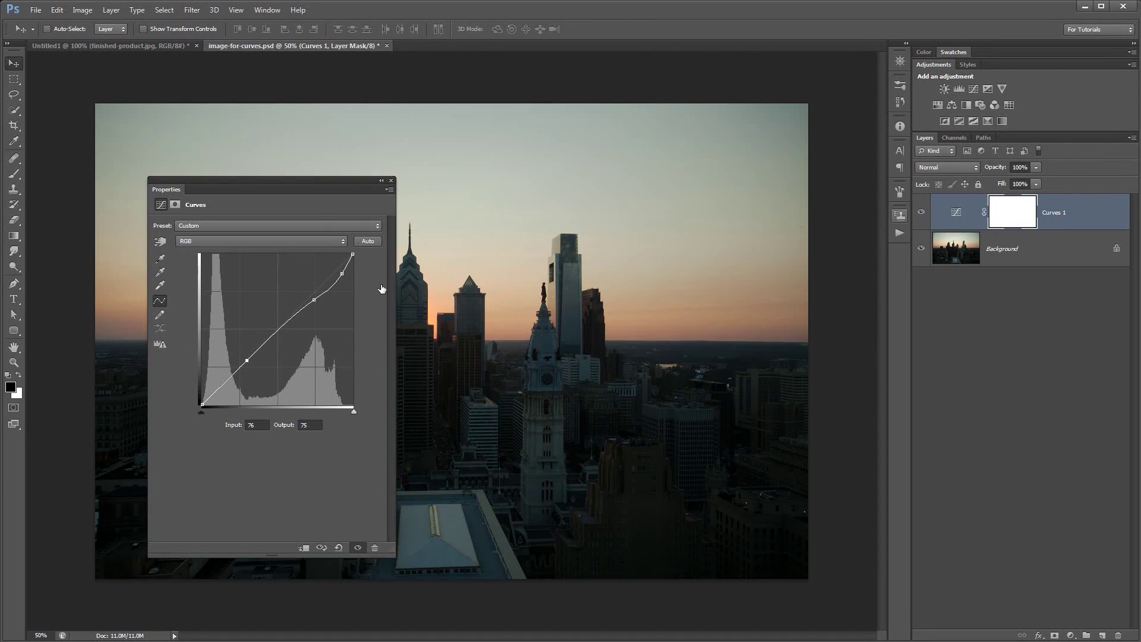
Step: Remove the Curves 1 control points so the curve returns toward a straight diagonal
left_click_drag(300, 181, 665, 168)
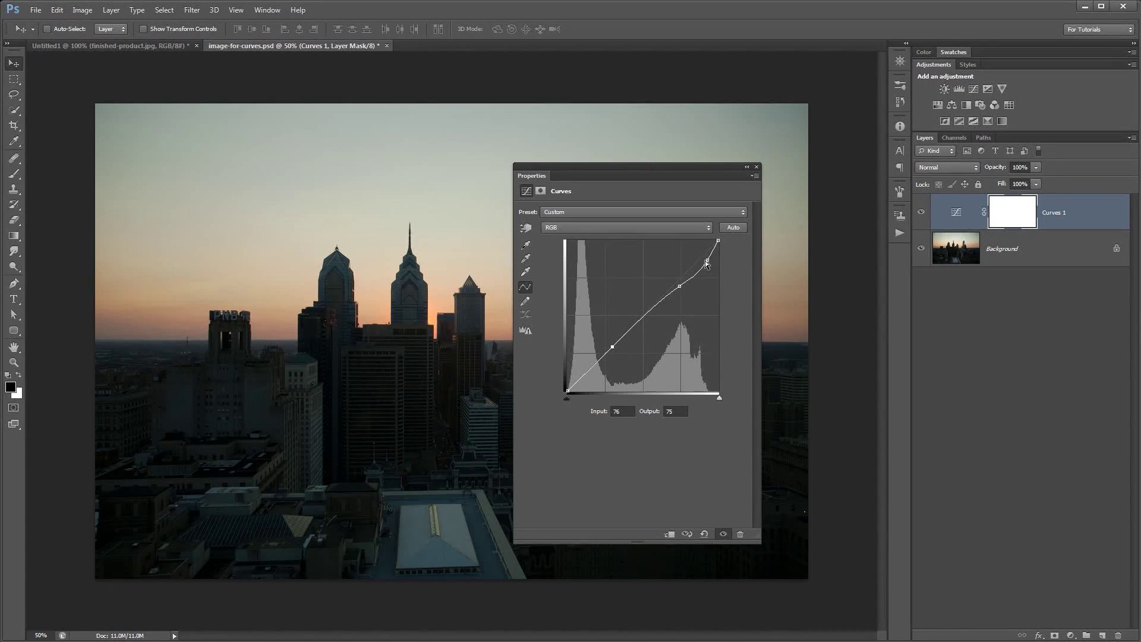
left_click_drag(707, 263, 698, 255)
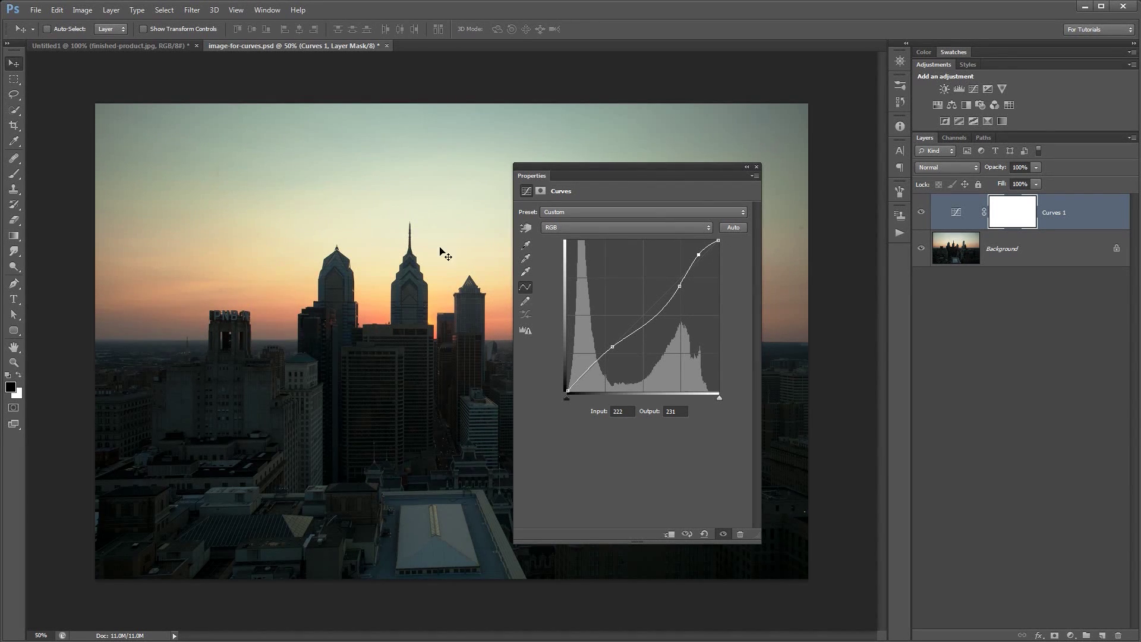
left_click(698, 255, "ctrl")
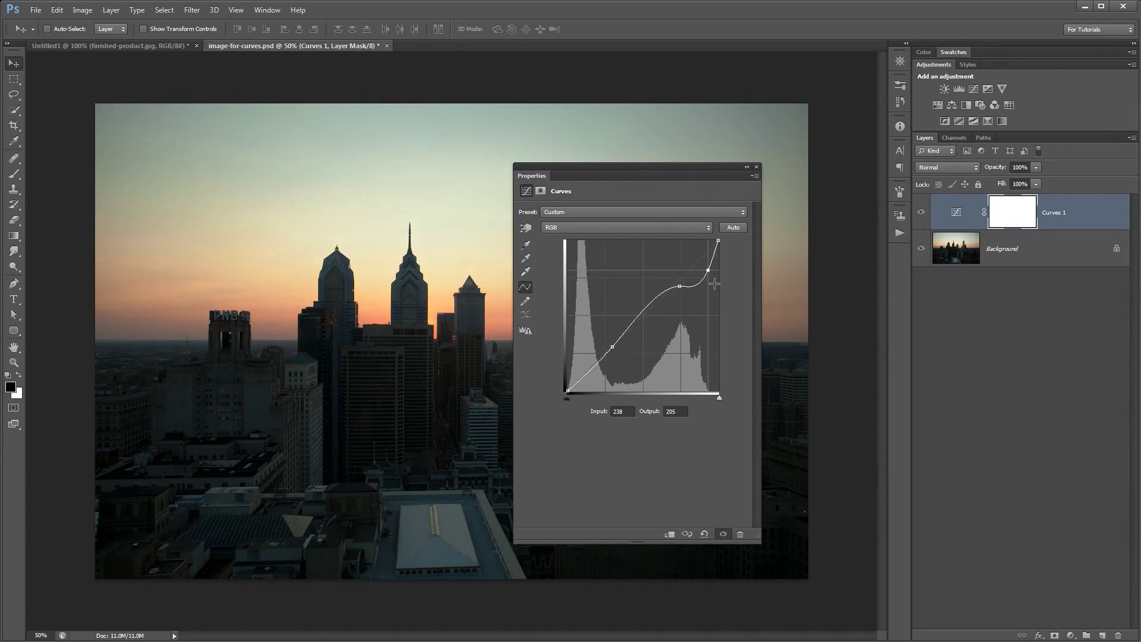
left_click(680, 287, "ctrl")
Step: Clear the last point and add a shadow point lifting Input 62 to Output 94
left_click(613, 347, "ctrl")
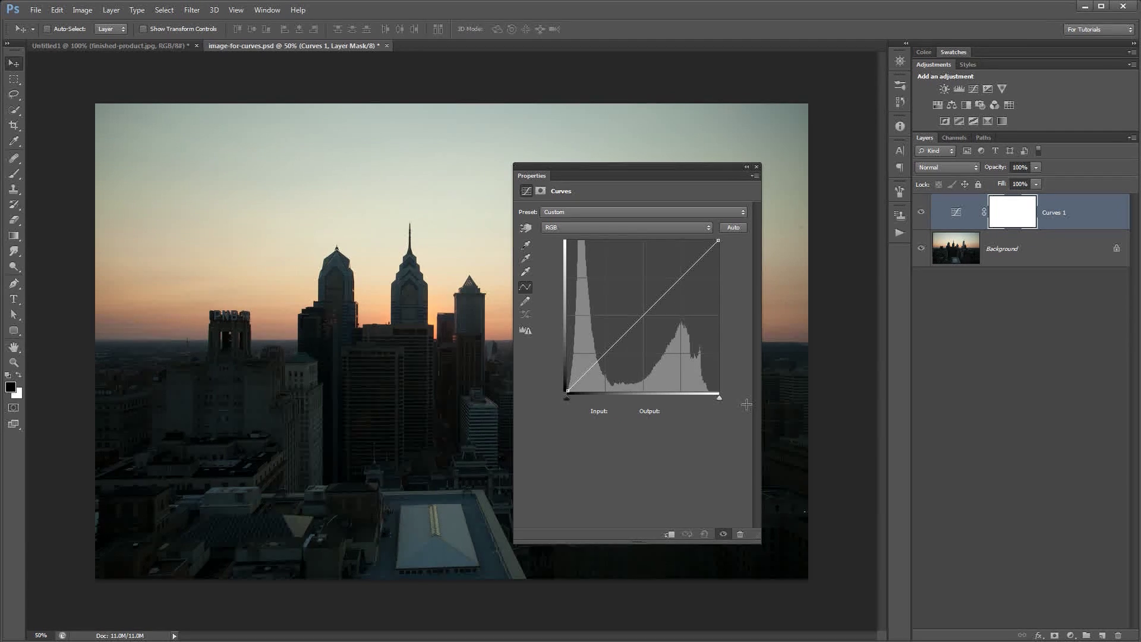
left_click_drag(646, 170, 525, 171)
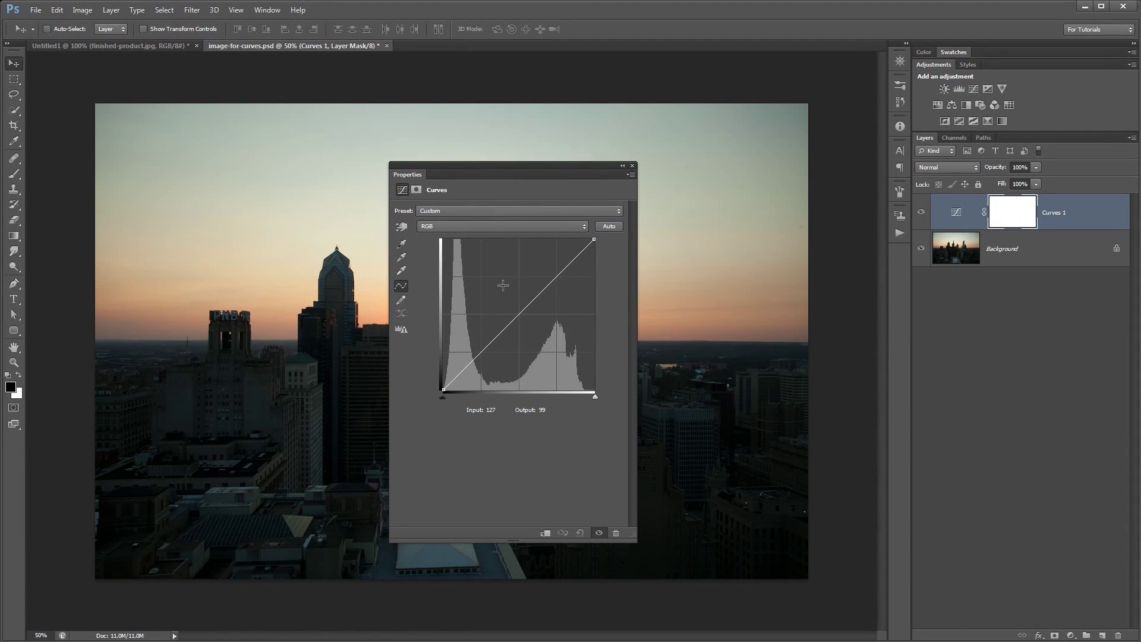
left_click_drag(500, 173, 620, 145)
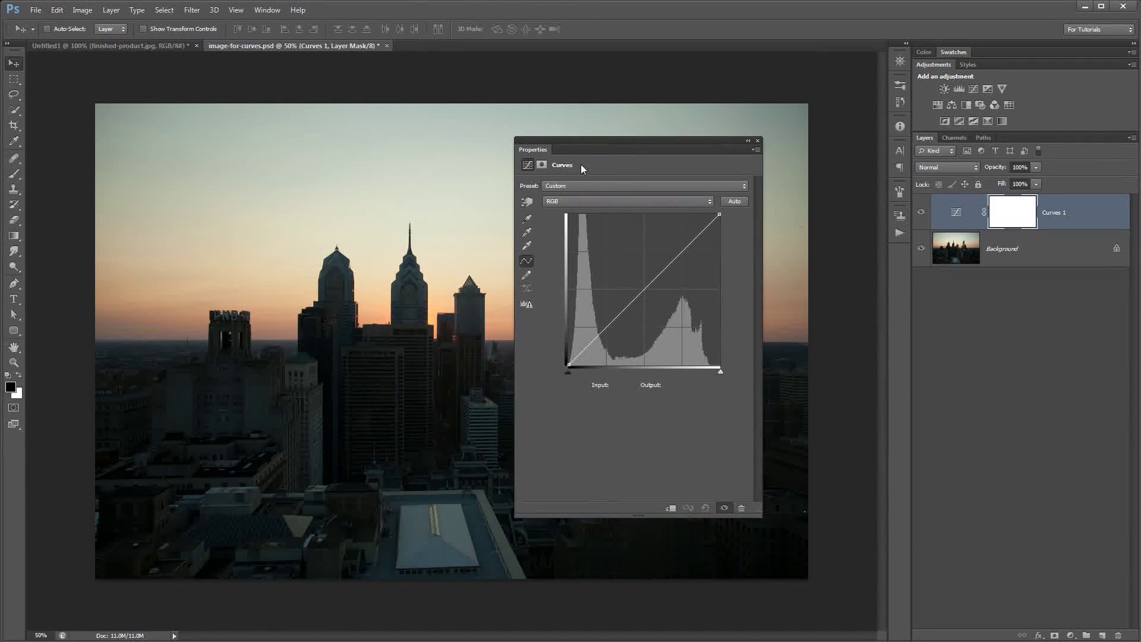
left_click_drag(594, 150, 525, 171)
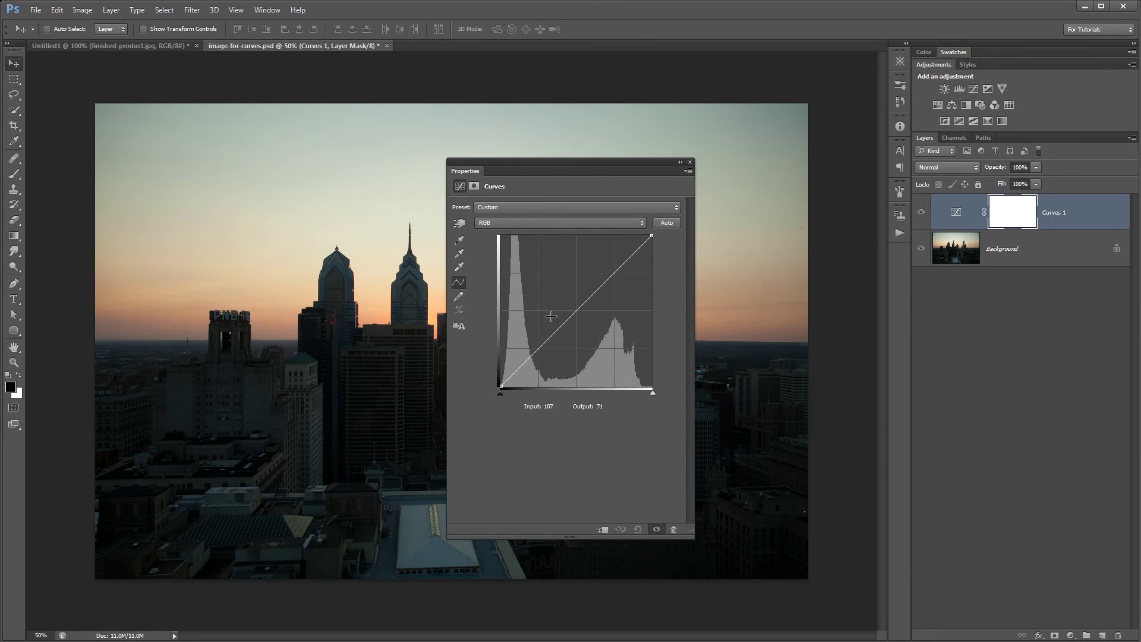
mouse_move(542, 345)
left_mouse_down()
mouse_move(538, 321)
mouse_move(538, 330)
left_mouse_up()
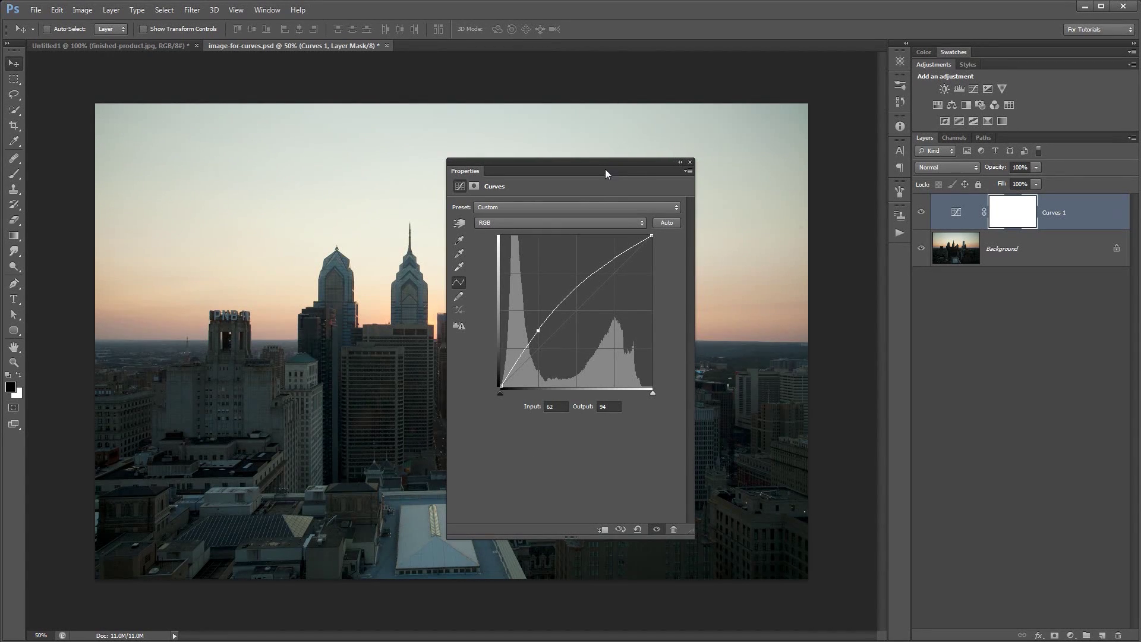
Step: Add a highlight point at Input 179, Output 180 and collapse the Properties panel
left_click_drag(605, 173, 281, 182)
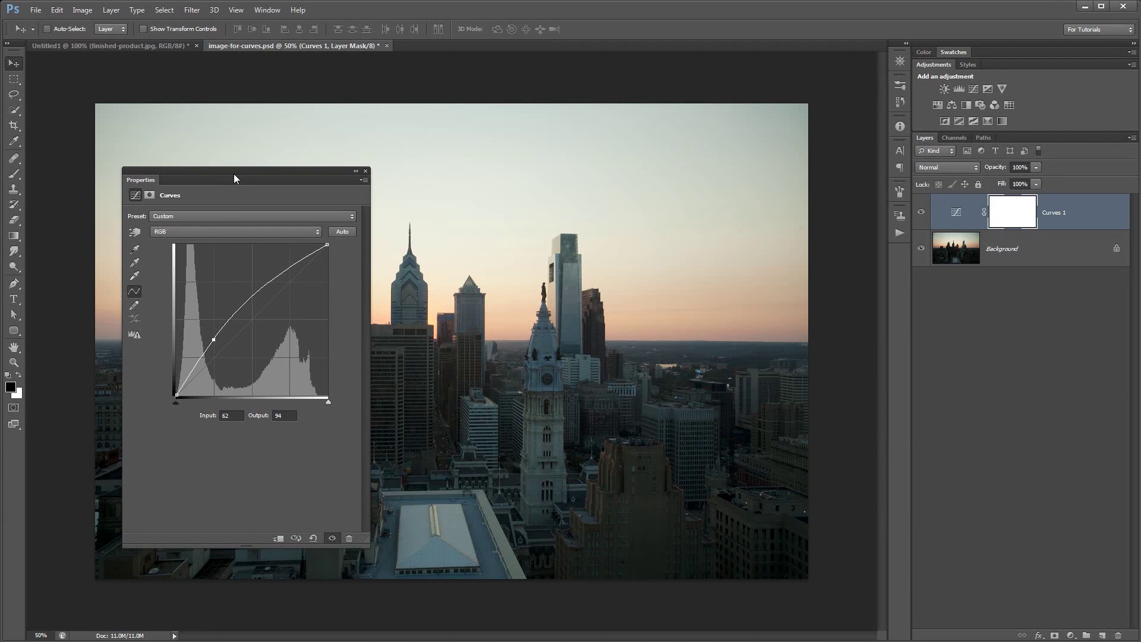
left_click_drag(234, 175, 395, 163)
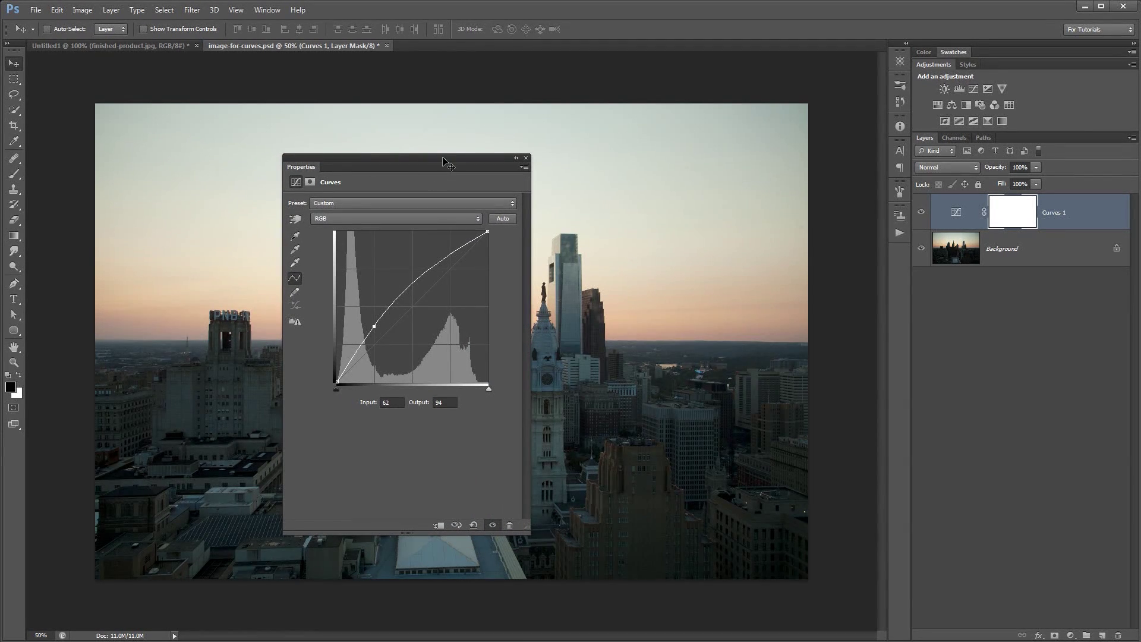
left_click_drag(442, 160, 544, 181)
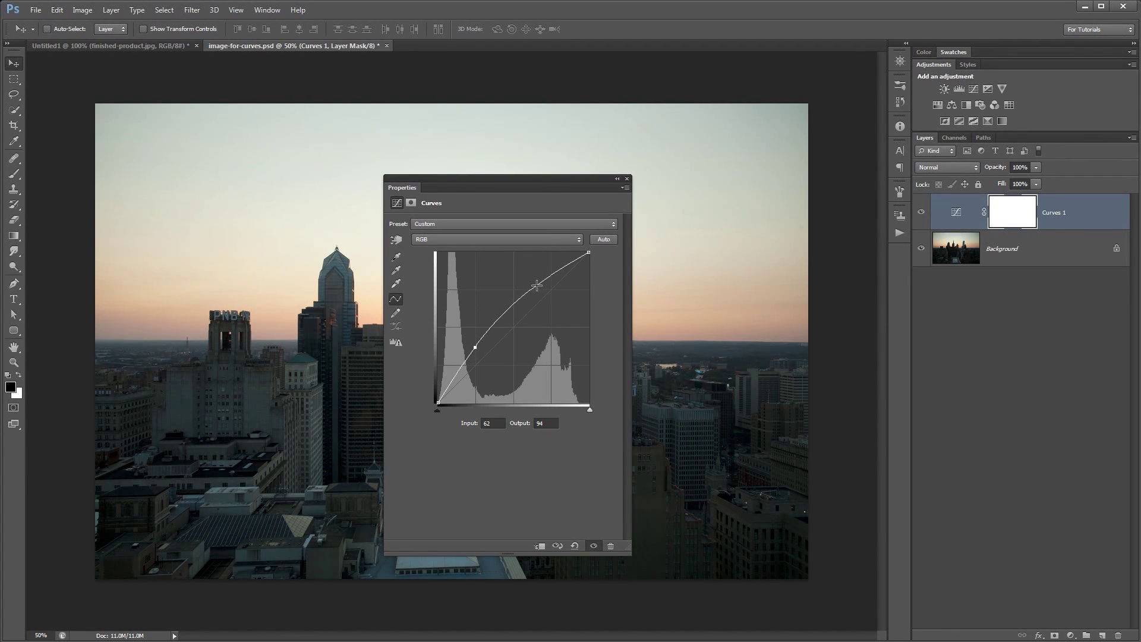
left_click_drag(537, 285, 545, 296)
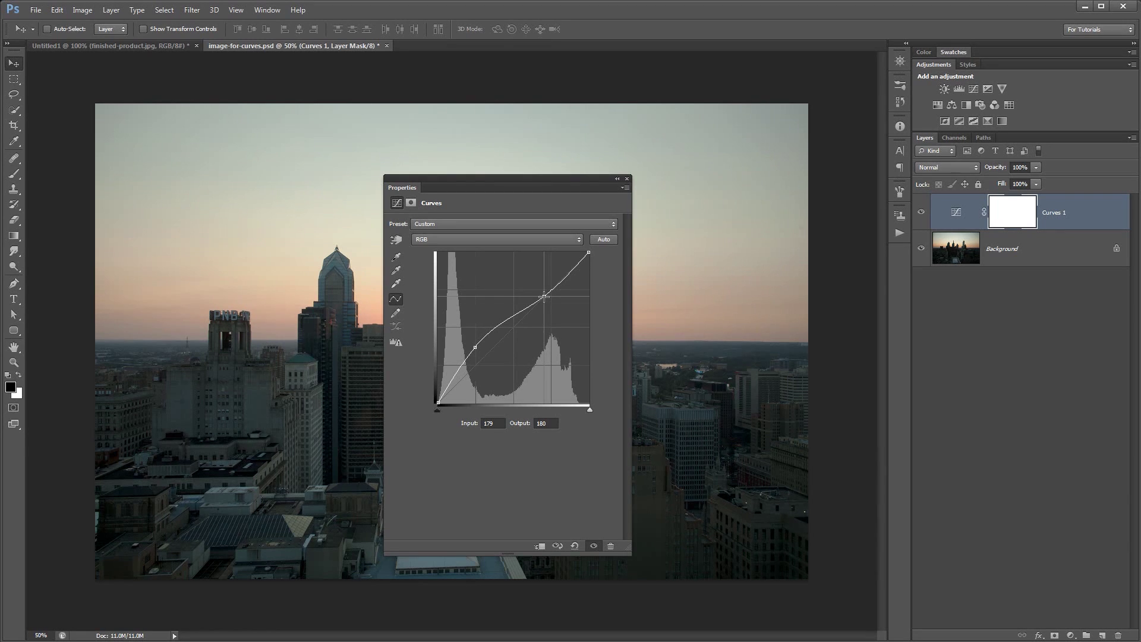
left_click_drag(542, 192, 759, 192)
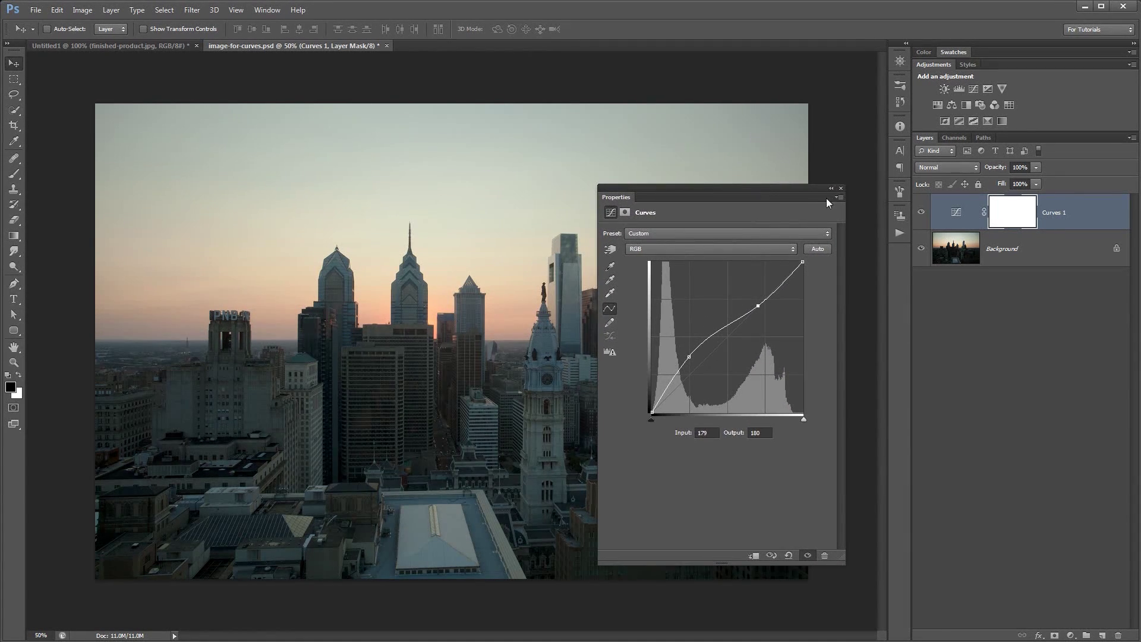
double_click(633, 197)
left_click_drag(632, 201, 674, 83)
Step: Toggle Curves 1 visibility to compare with the original, leaving it visible
left_click(922, 213)
left_click(922, 212)
left_click(922, 212)
left_click(922, 212)
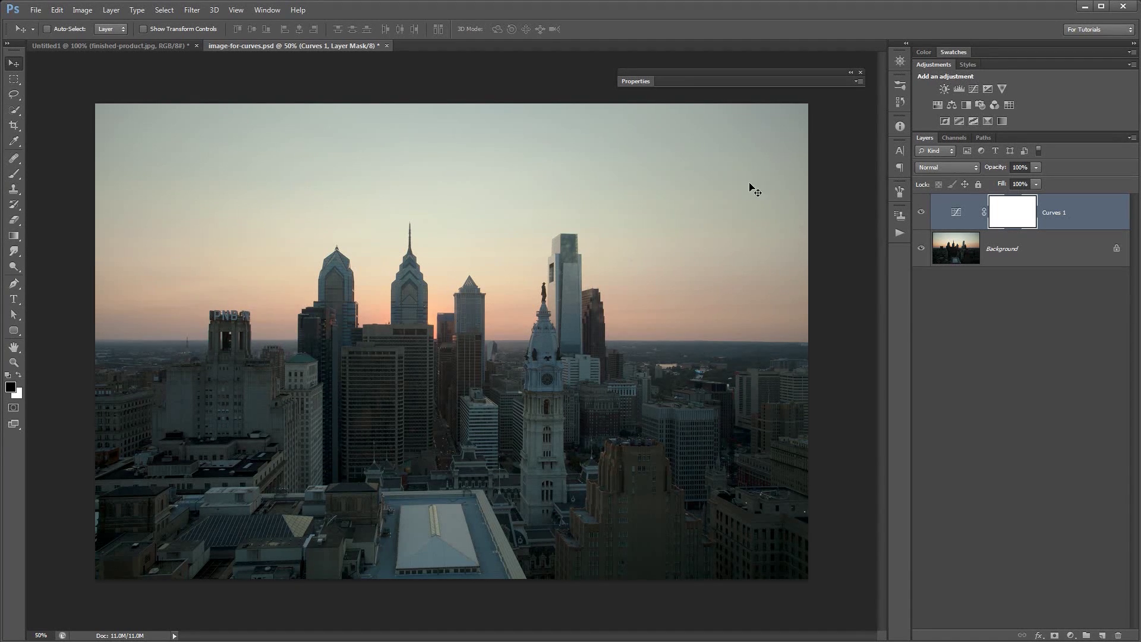
left_click(922, 212)
left_click(922, 212)
left_click(922, 213)
left_click(922, 212)
left_click(922, 212)
left_click(922, 212)
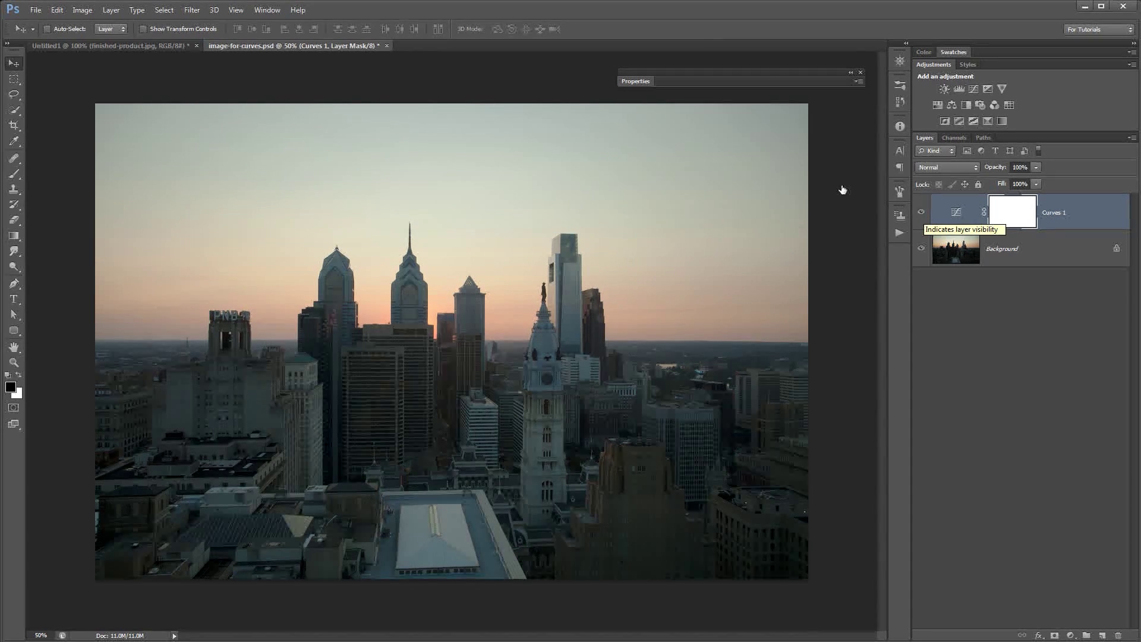
Step: Tuck the collapsed Curves properties panel away above the photo and open the Layer menu
left_click(633, 82)
left_click_drag(667, 79, 499, 106)
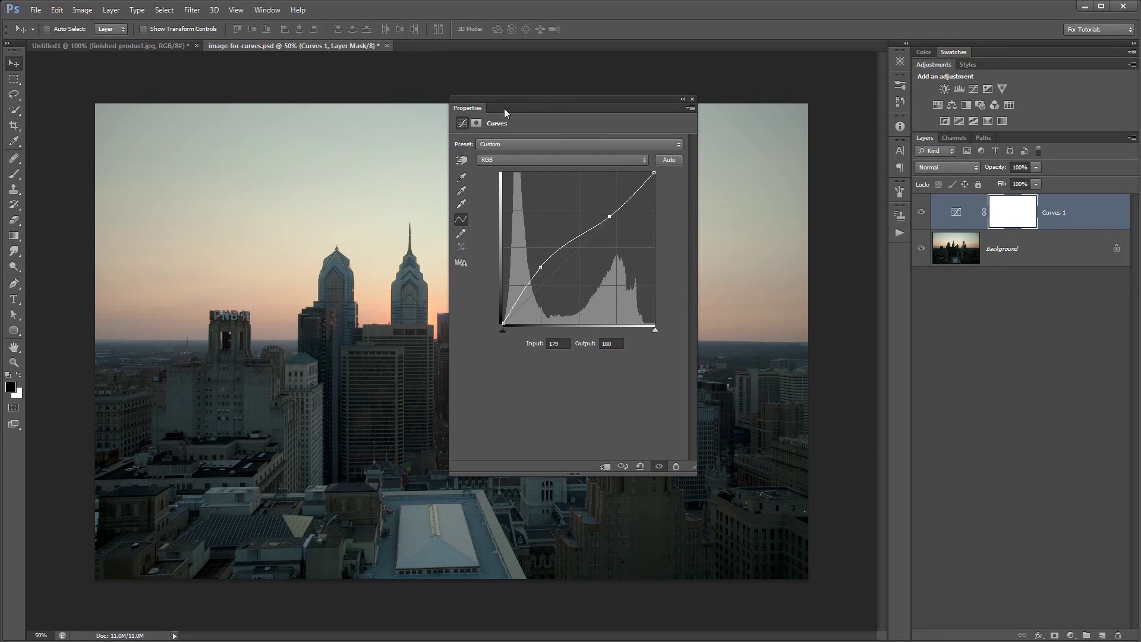
double_click(480, 109)
left_click_drag(474, 108, 611, 82)
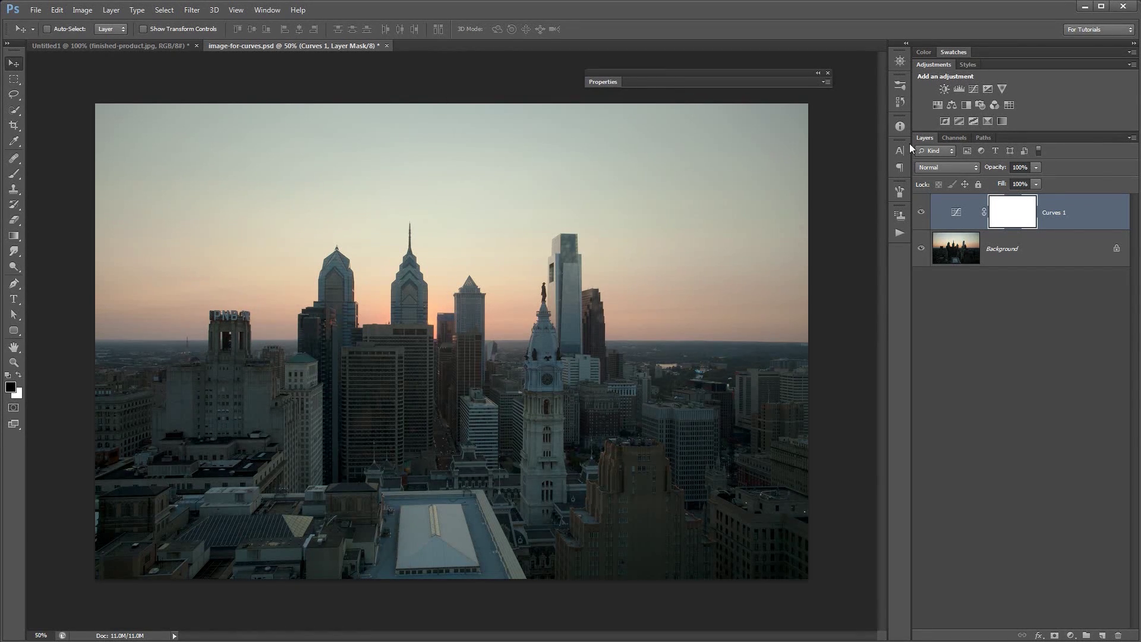
left_click(110, 9)
Step: Create a Curves 2 adjustment layer above Curves 1
mouse_move(174, 116)
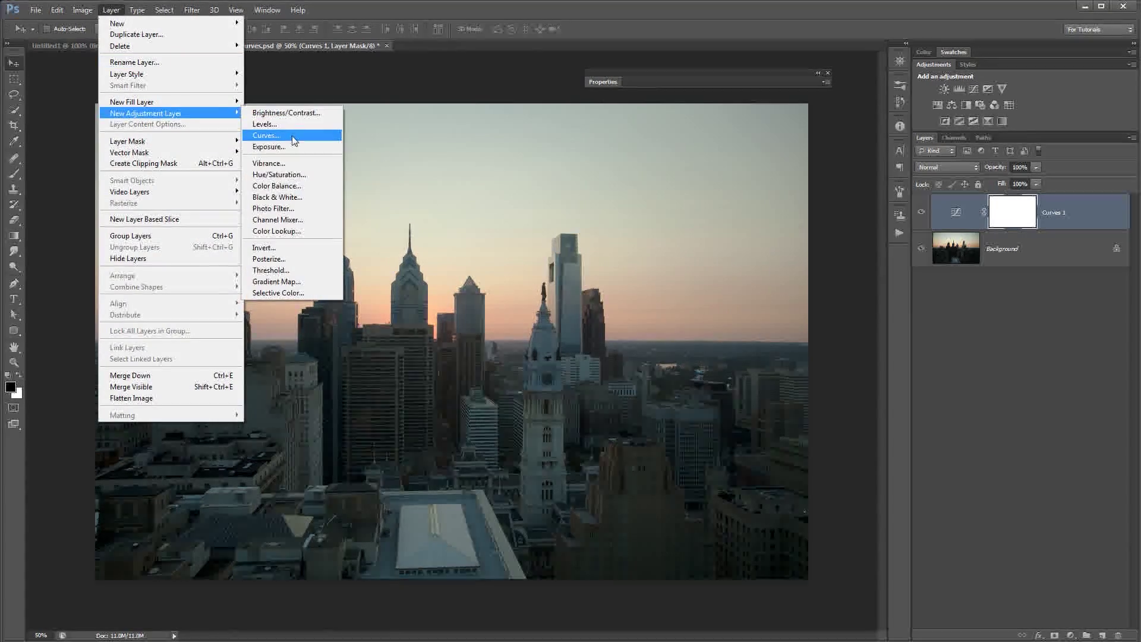
left_click(286, 134)
left_click(675, 226)
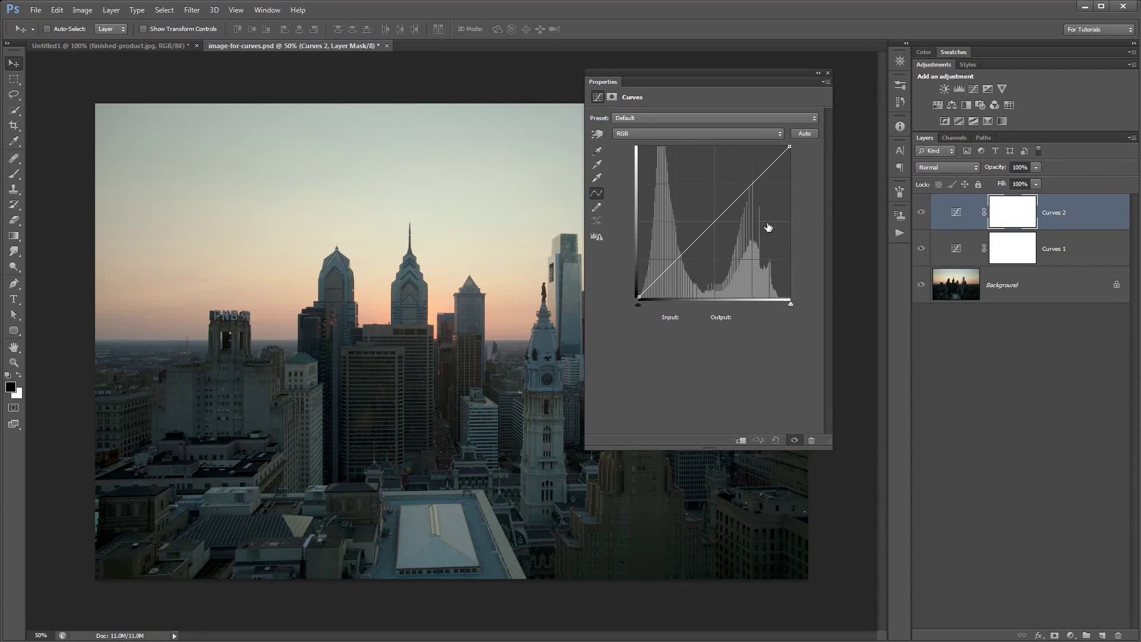
Step: Shape a gentle S-curve with points at 63/55 and 191/201, then collapse the panel
left_click_drag(700, 72, 314, 168)
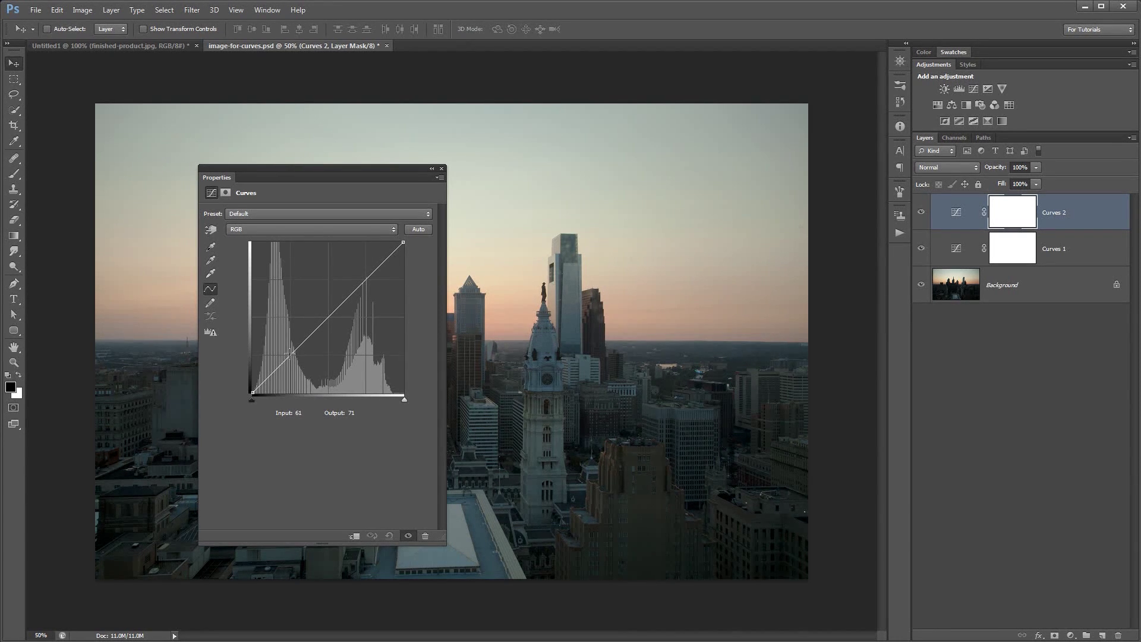
left_click_drag(292, 354, 292, 357)
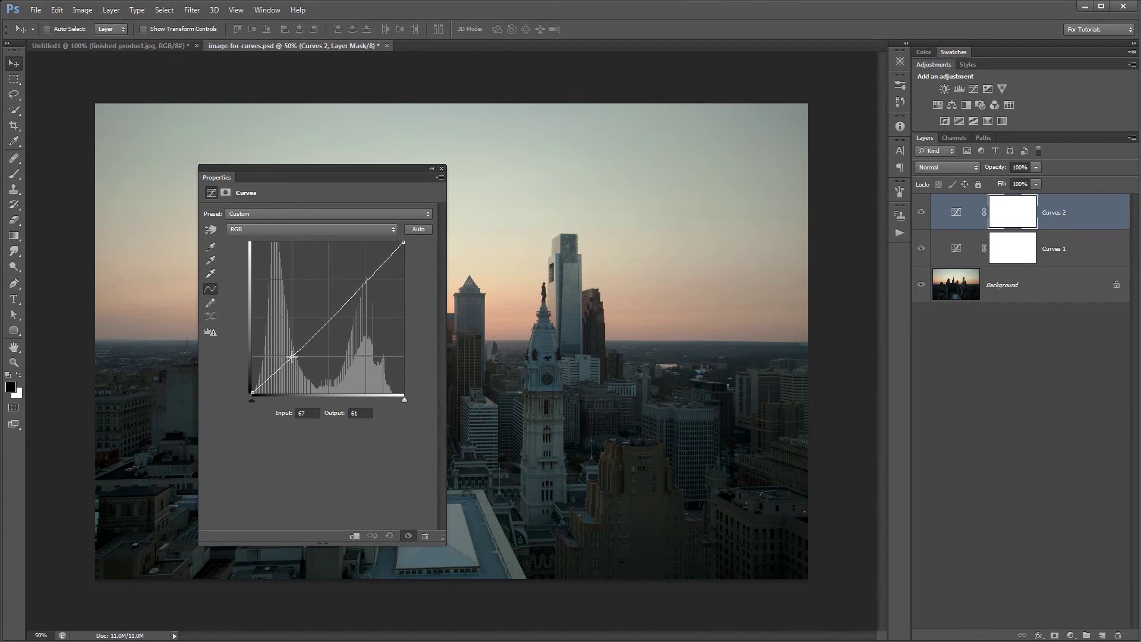
left_click_drag(367, 280, 354, 275)
left_click_drag(293, 360, 297, 366)
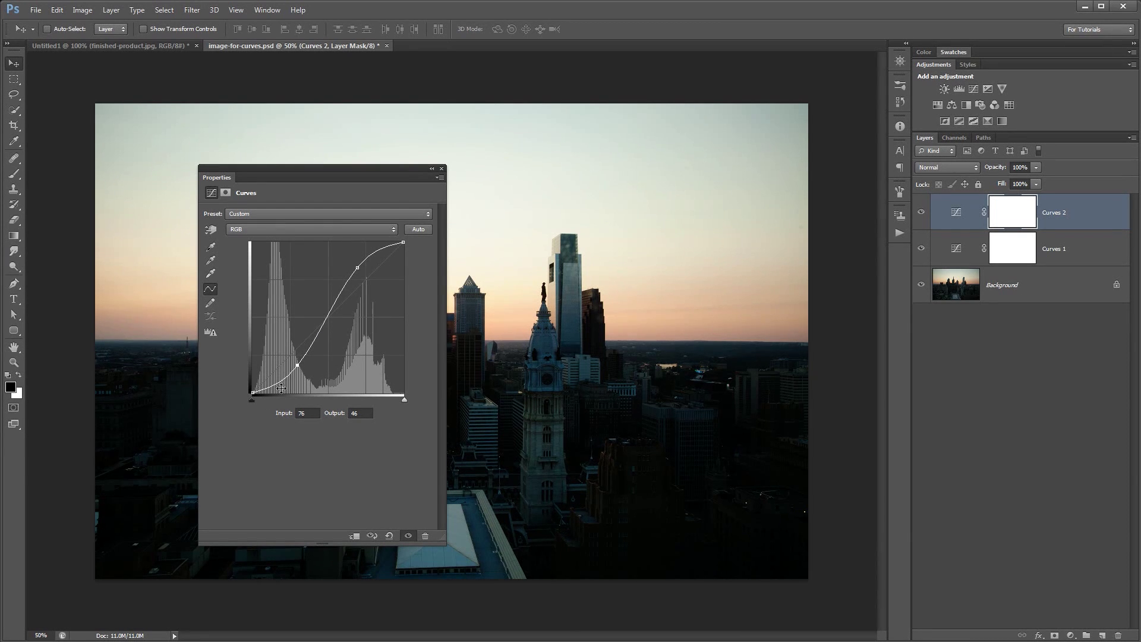
left_click_drag(343, 169, 389, 163)
left_click_drag(344, 357, 336, 353)
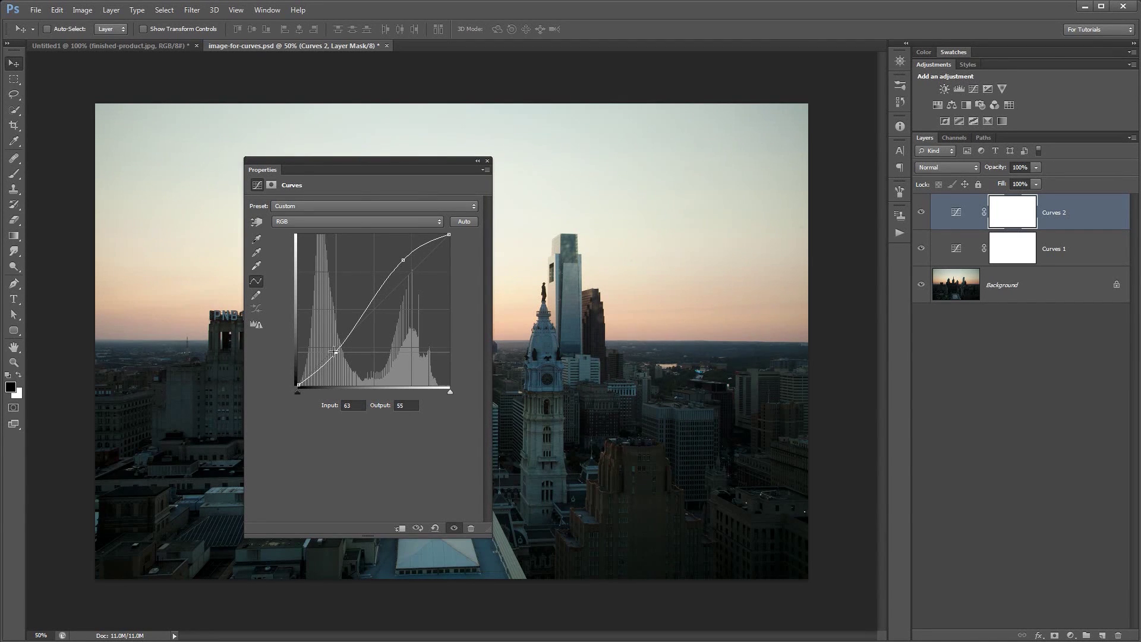
left_click_drag(404, 260, 412, 266)
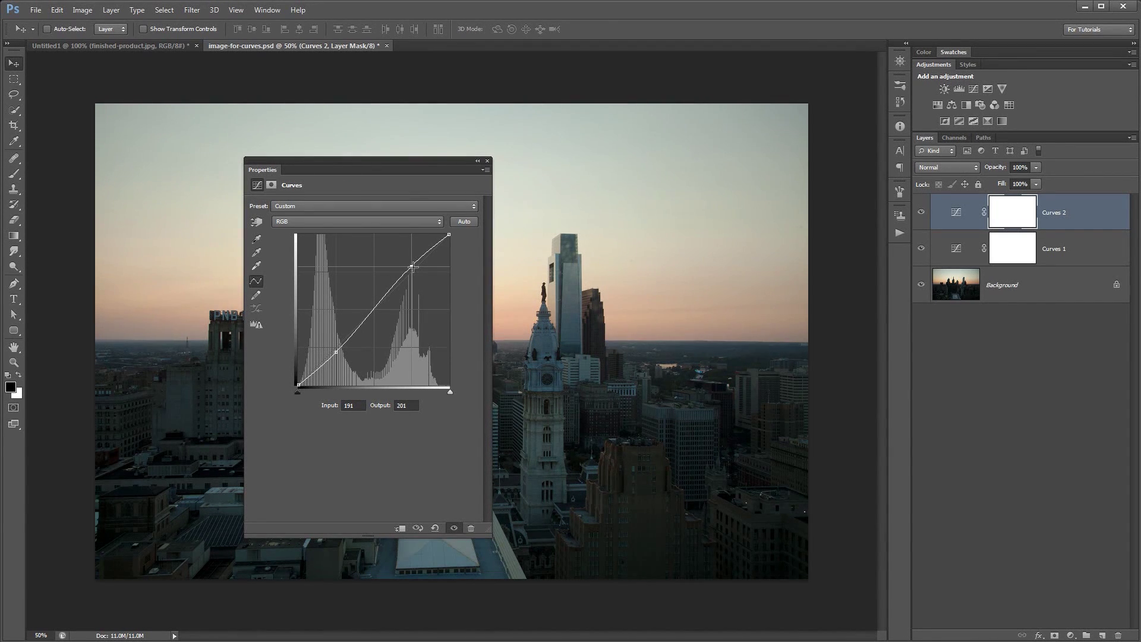
double_click(292, 170)
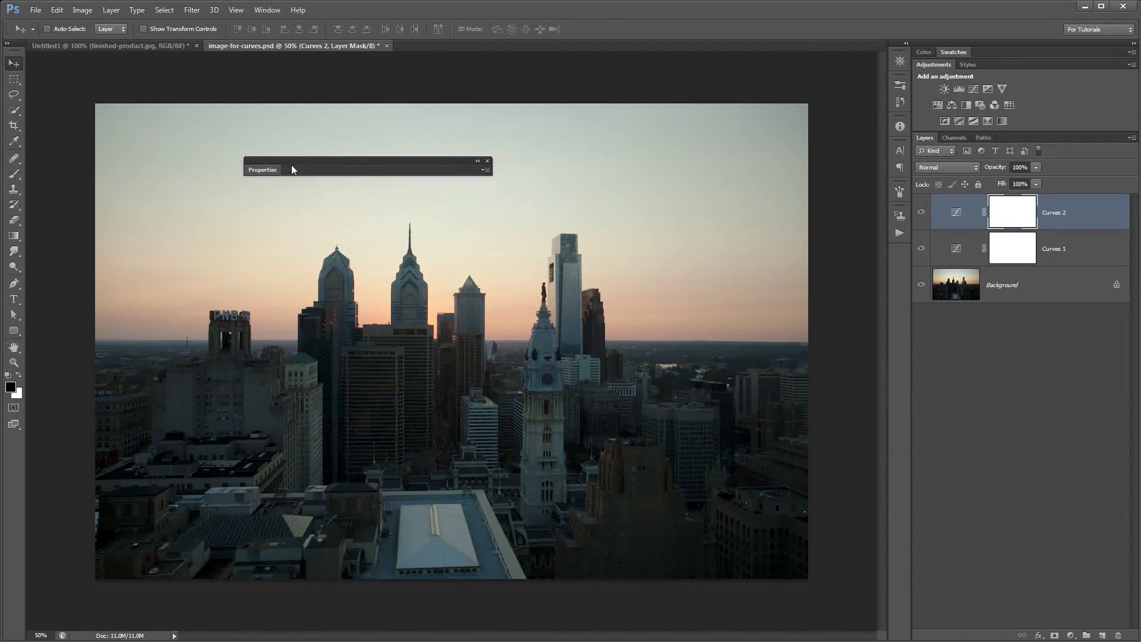
left_click_drag(292, 170, 567, 87)
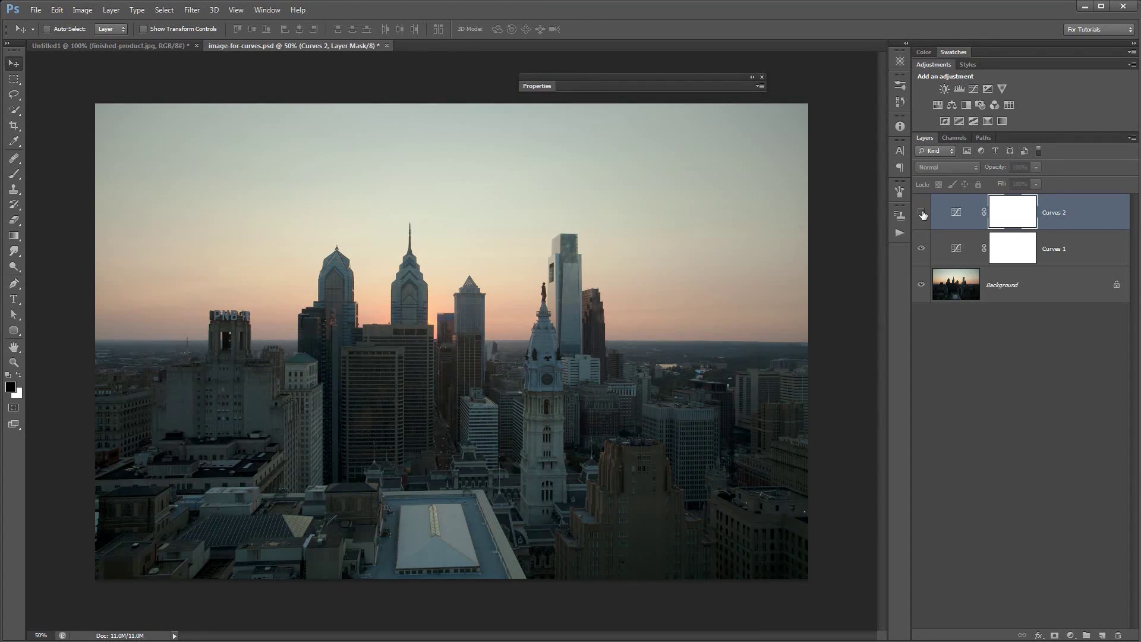
Step: Toggle Curves 2 on and off to compare the S-curve with the earlier look
left_click(921, 212)
left_click(922, 212)
left_click(922, 213)
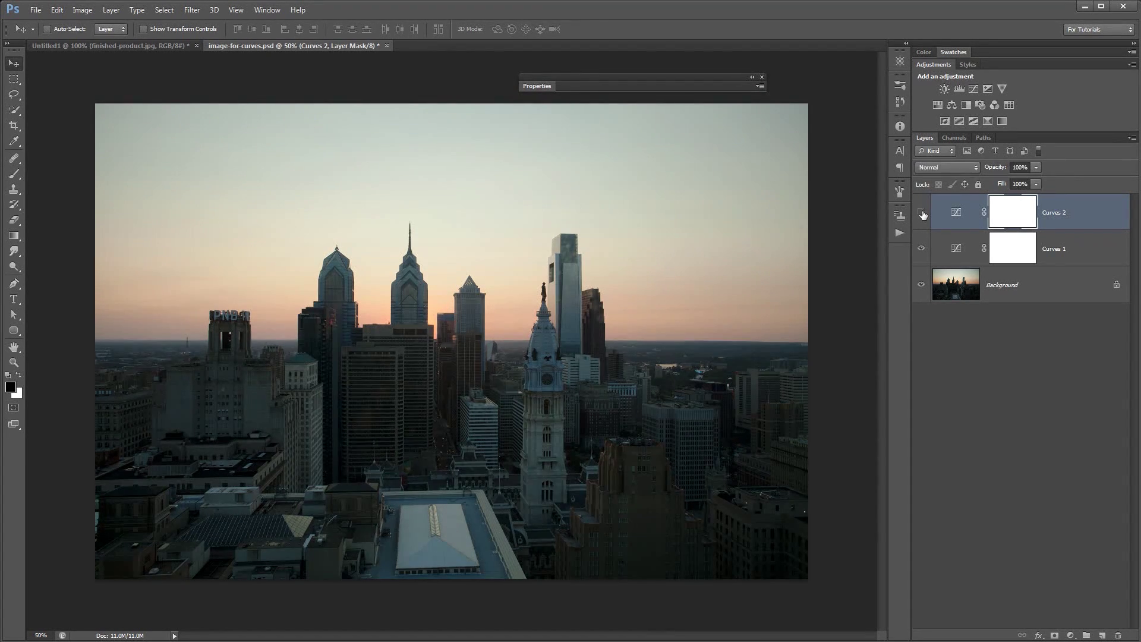
left_click(921, 213)
left_click(922, 213)
Step: Collapse the Curves 2 properties out of the way and open the Layer menu
left_click(543, 88)
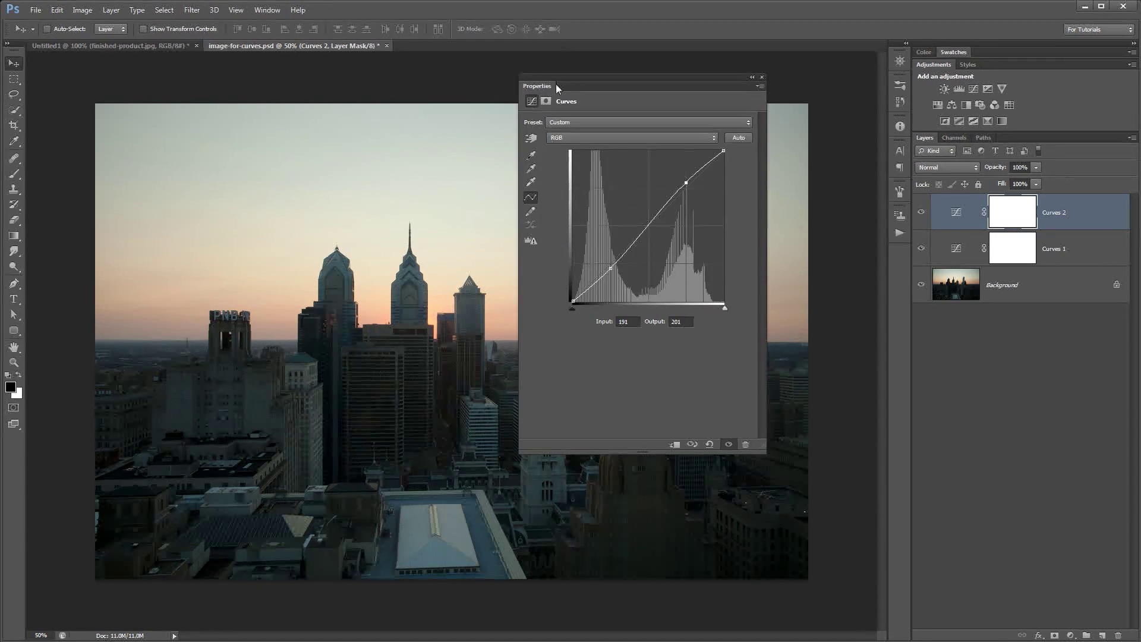
left_click_drag(572, 77, 644, 65)
double_click(435, 169)
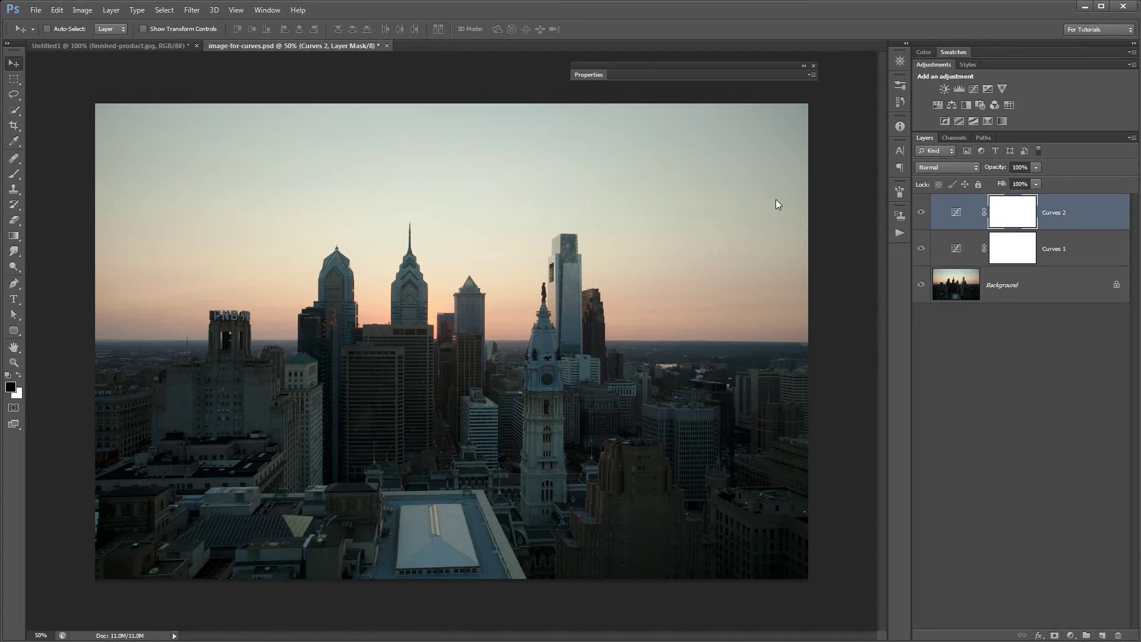
left_click(111, 10)
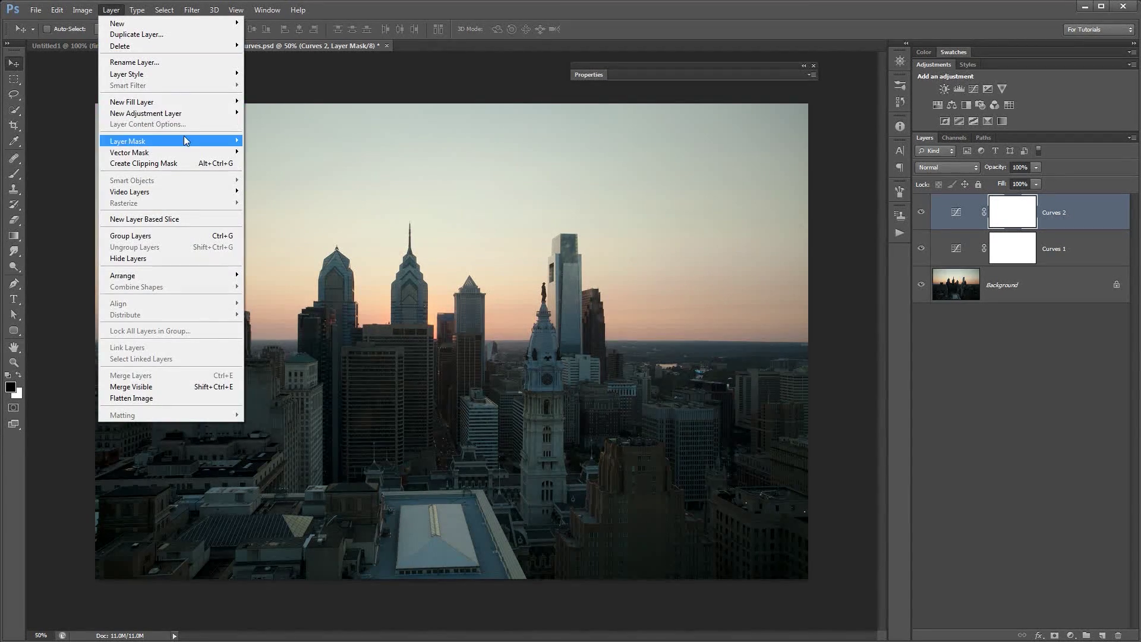
Step: Add a Curves 3 adjustment layer at the top of the stack
mouse_move(83, 9)
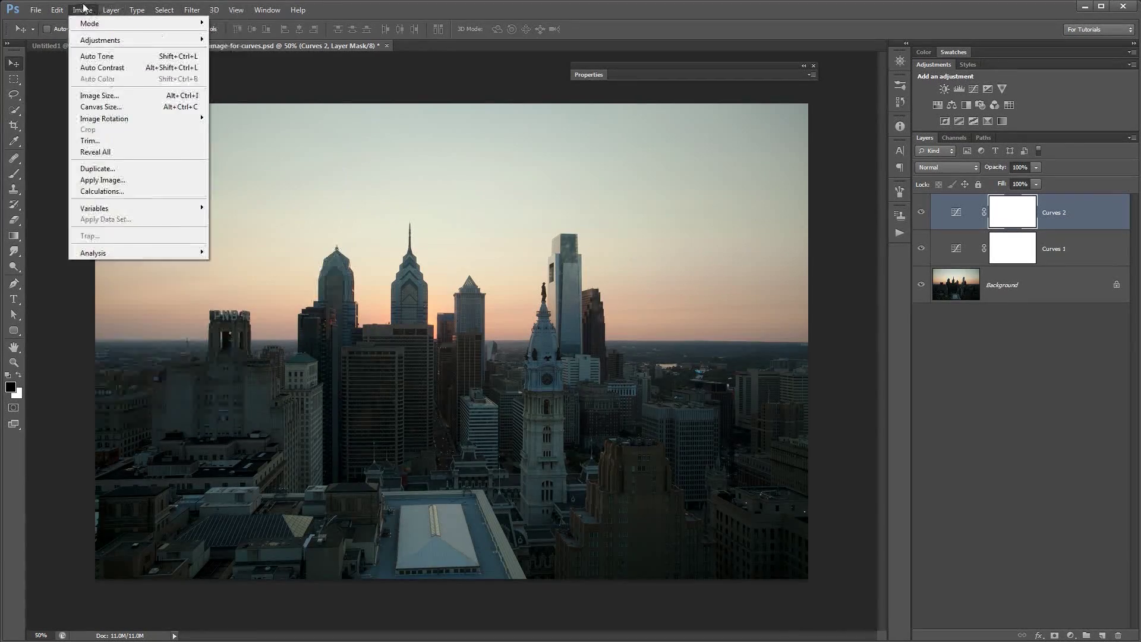
mouse_move(154, 112)
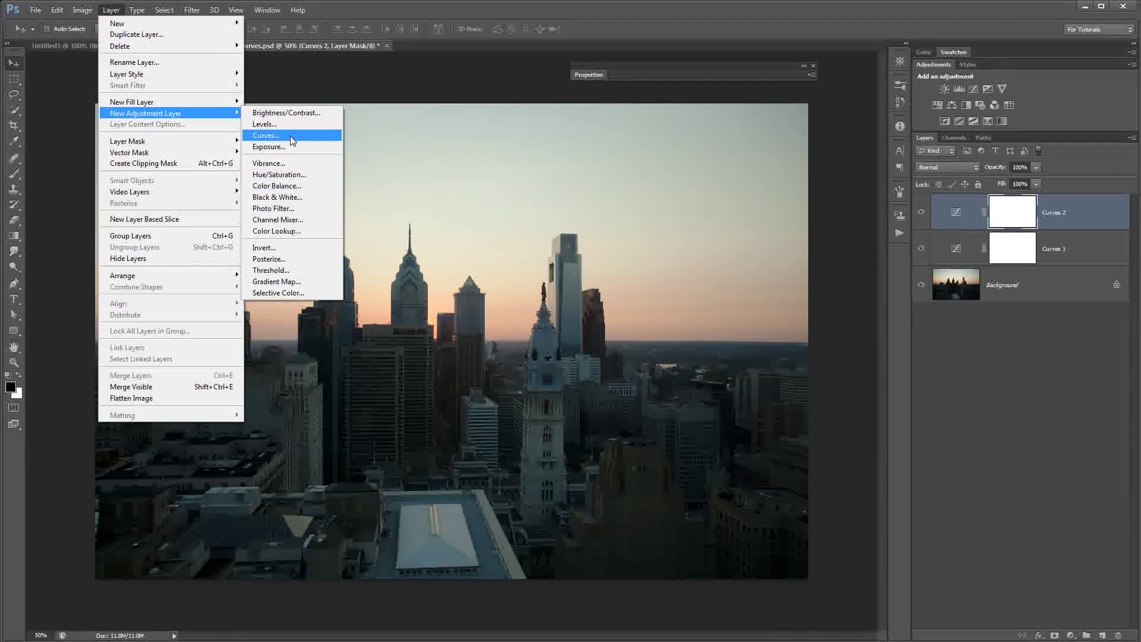
left_click(266, 136)
left_click(678, 223)
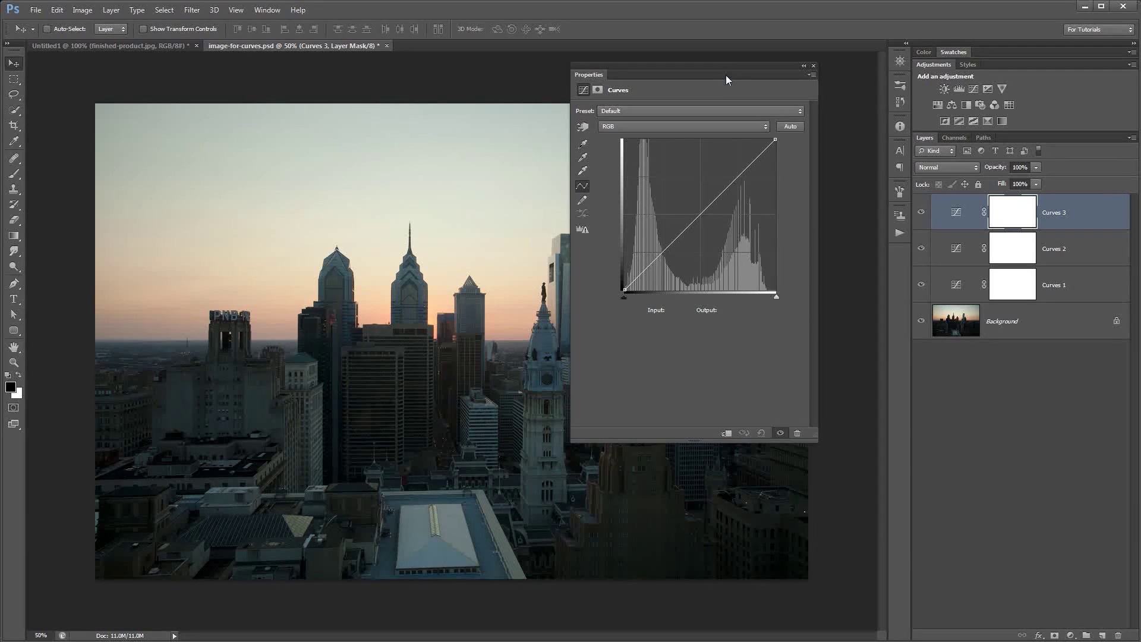
Step: Raise the shadows and drop the highlights to Input 194, Output 92 for a vivid red-orange sky
left_click_drag(726, 75, 403, 166)
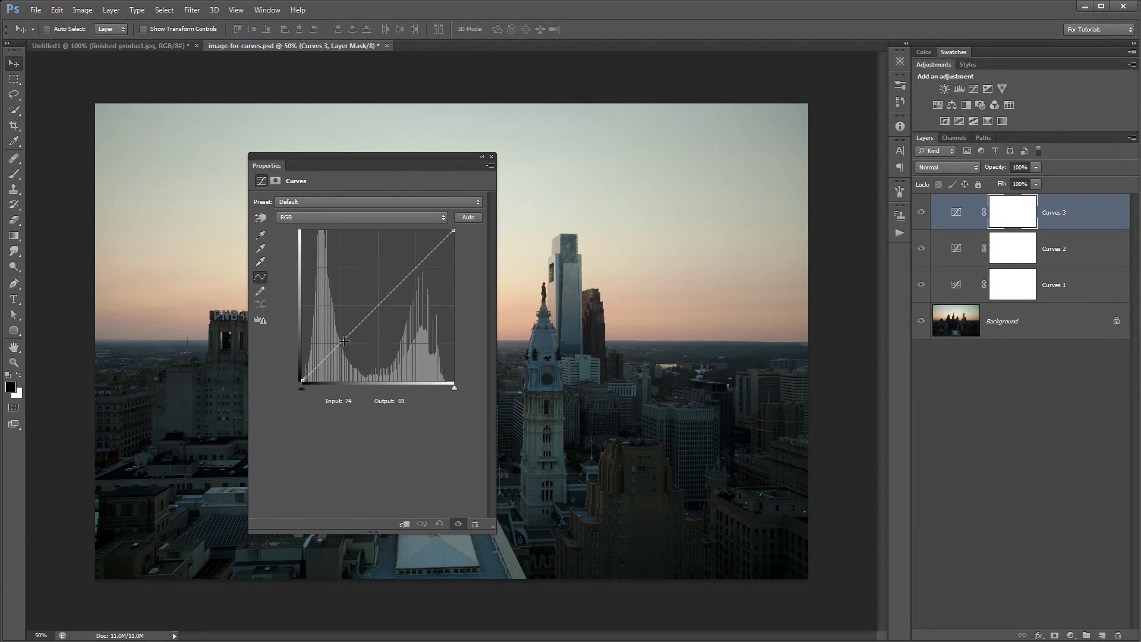
left_click_drag(342, 345, 336, 326)
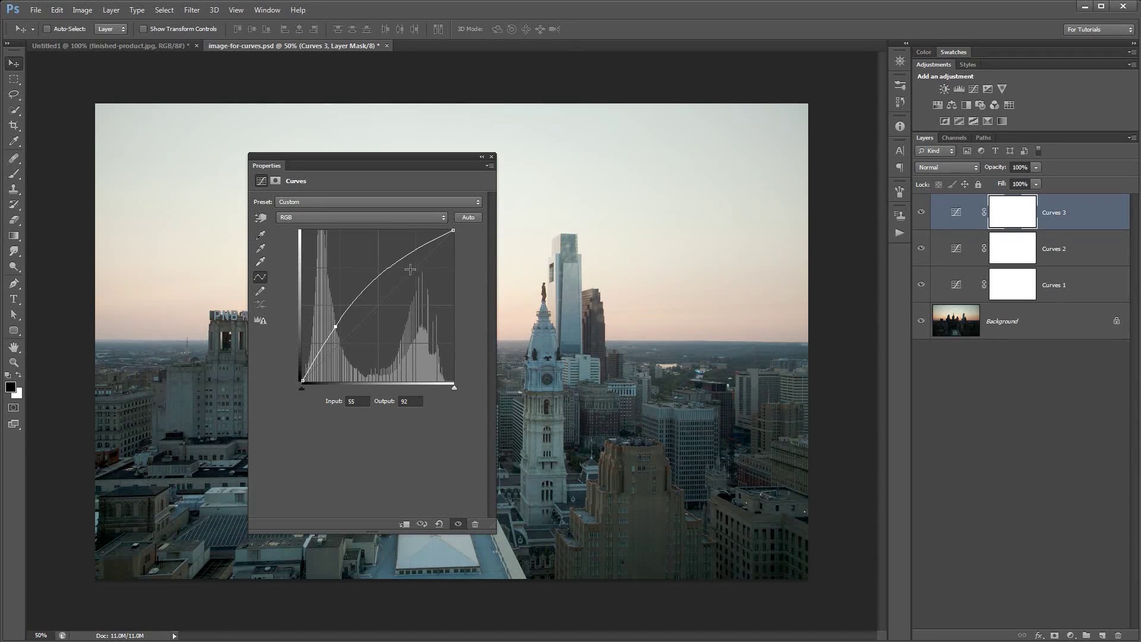
left_click_drag(410, 260, 415, 295)
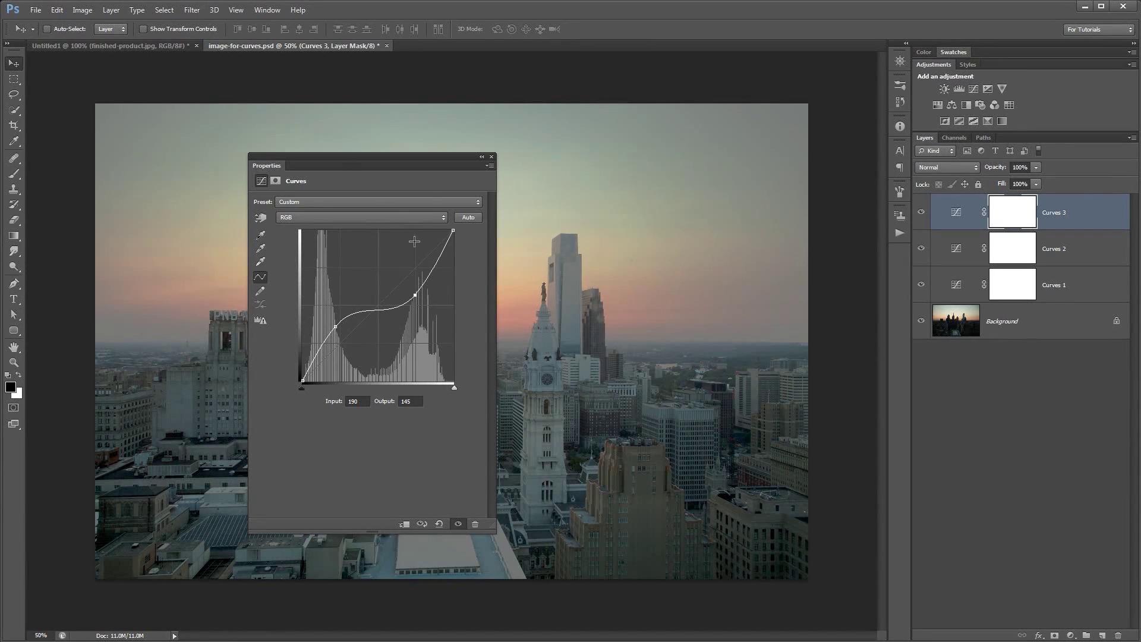
left_click_drag(400, 162, 462, 232)
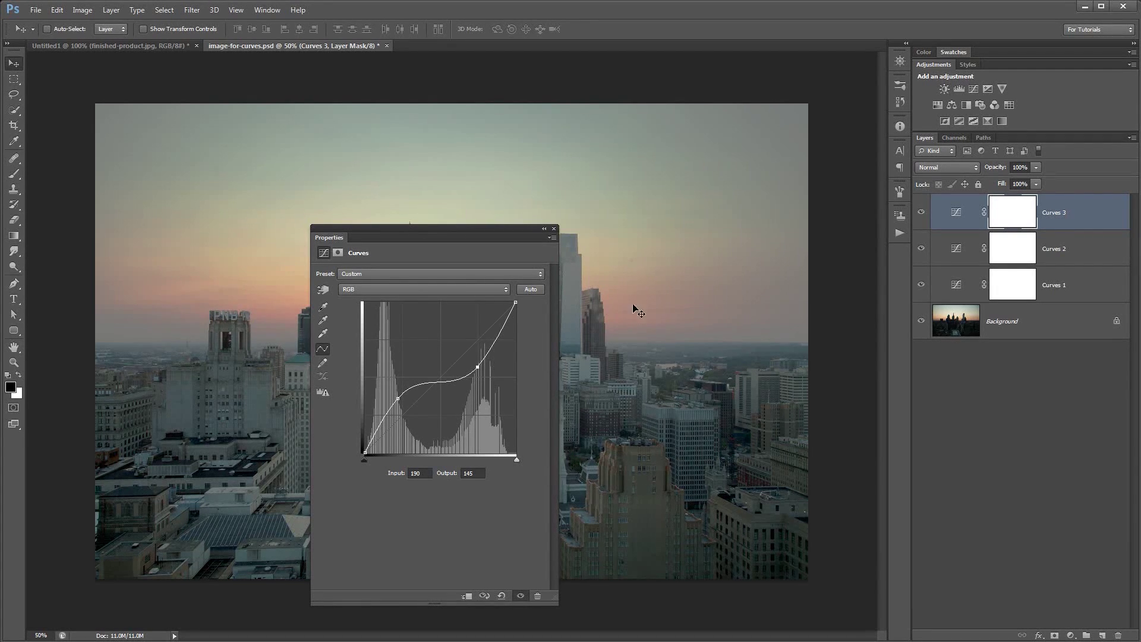
left_click_drag(477, 368, 479, 371)
left_click_drag(396, 402, 399, 373)
left_click_drag(478, 370, 479, 399)
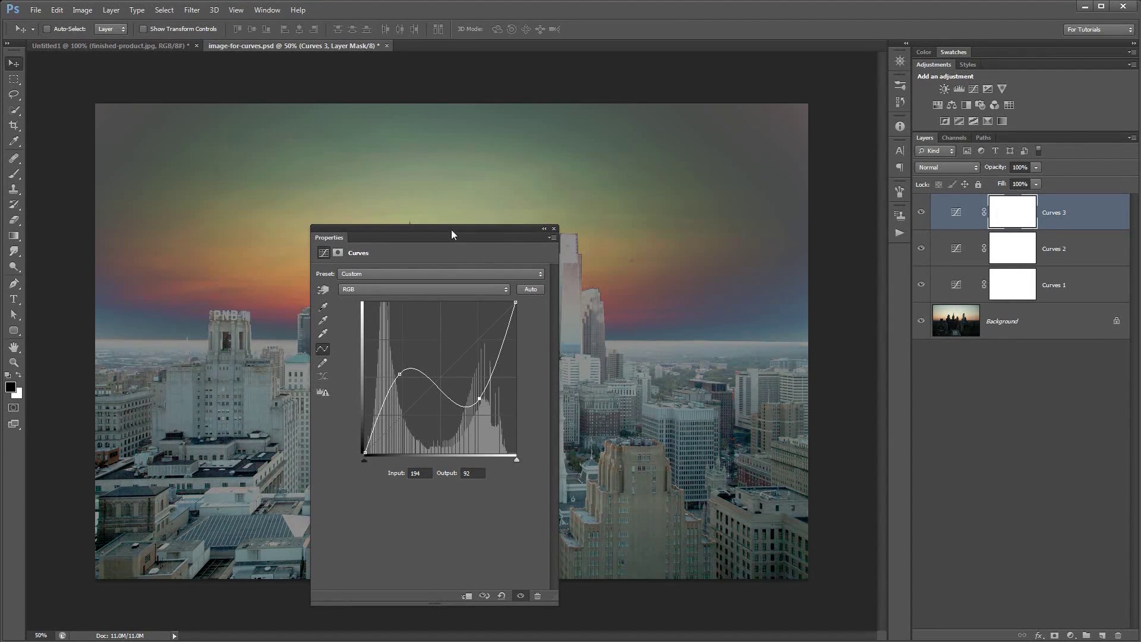
Step: Ease the Curves 3 points into a gentle bend at Input 87, Output 99
left_click_drag(452, 231, 321, 219)
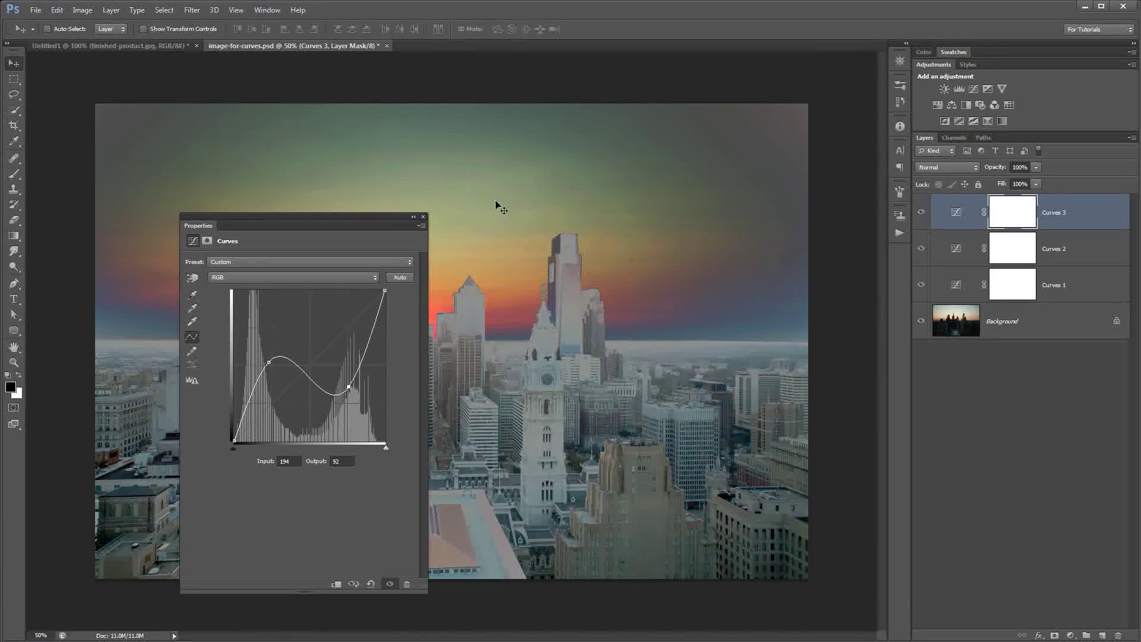
left_click_drag(349, 224, 757, 247)
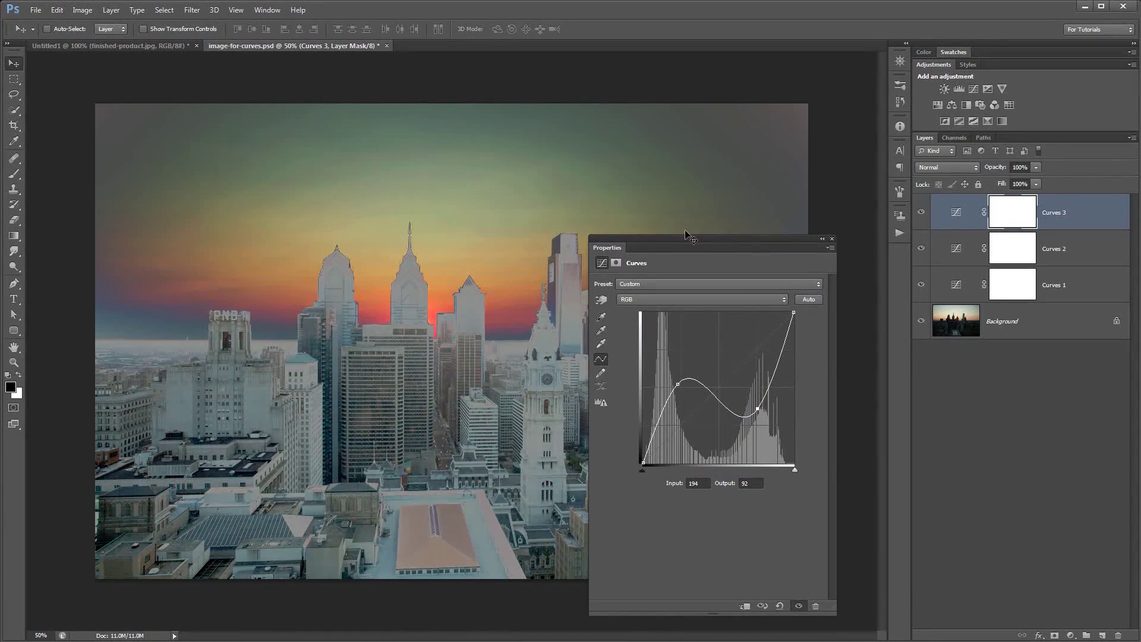
left_click_drag(678, 244, 360, 193)
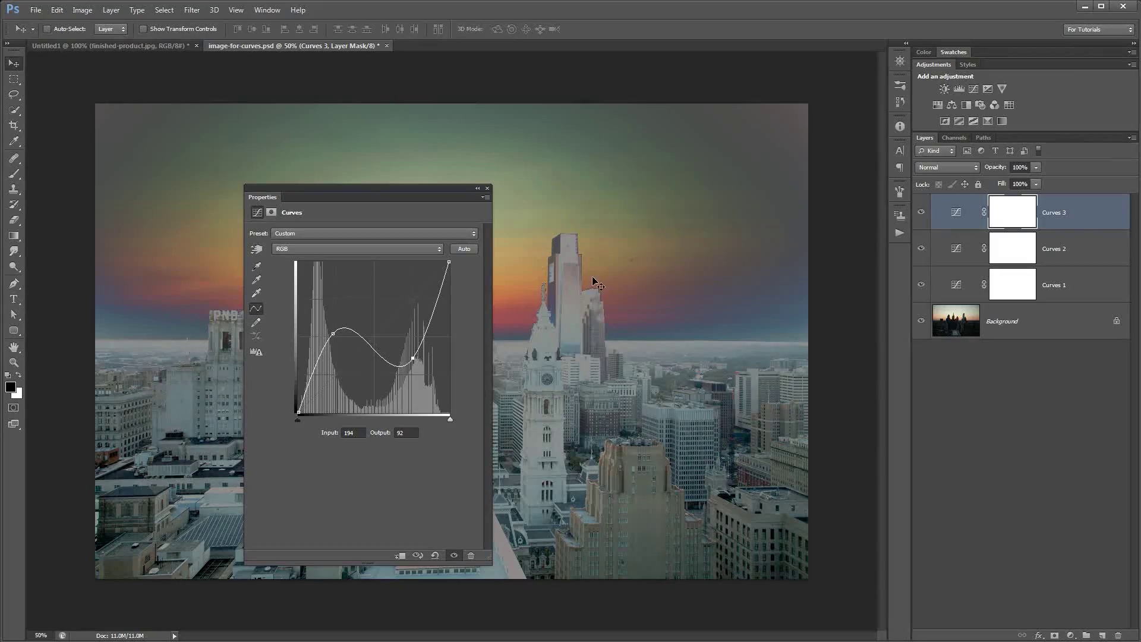
left_click_drag(408, 193, 566, 200)
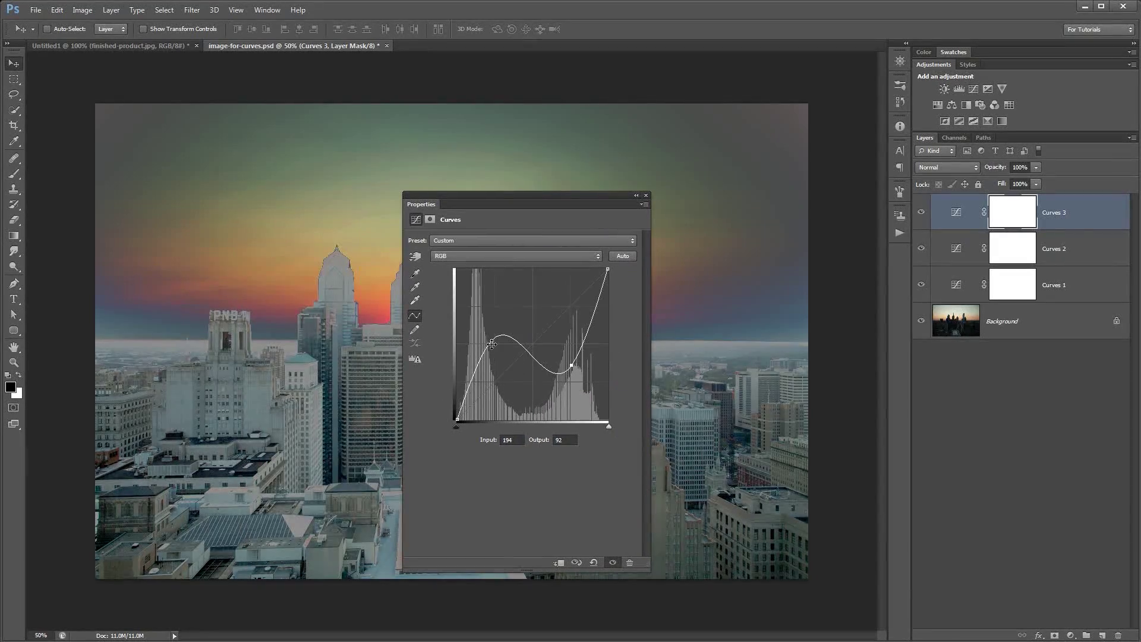
left_click_drag(492, 340, 497, 336)
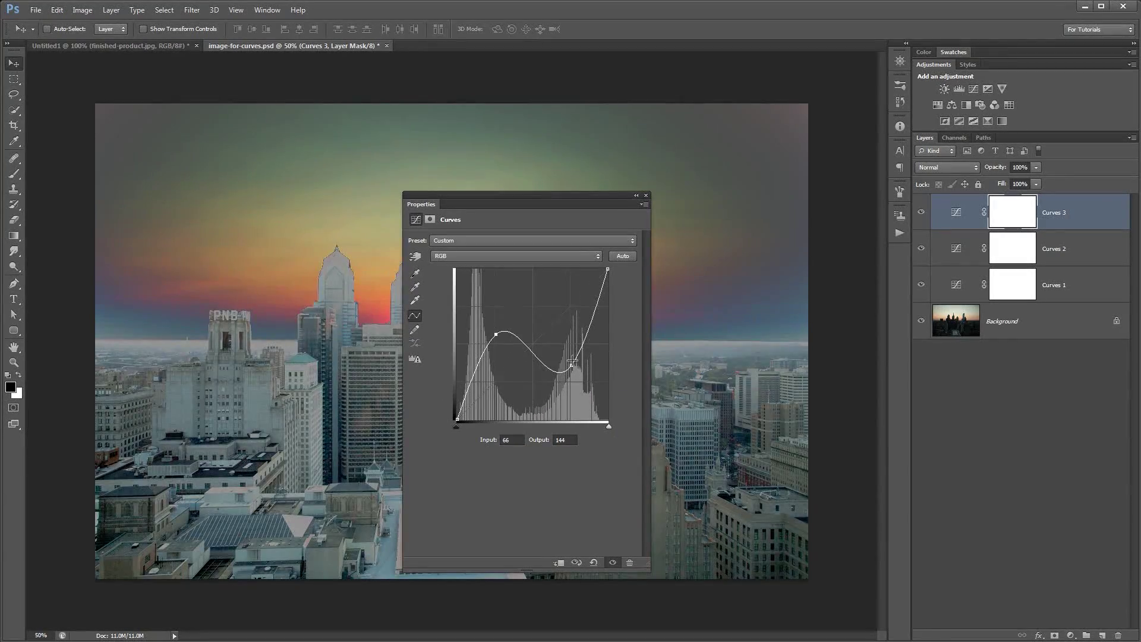
left_click_drag(571, 365, 569, 336)
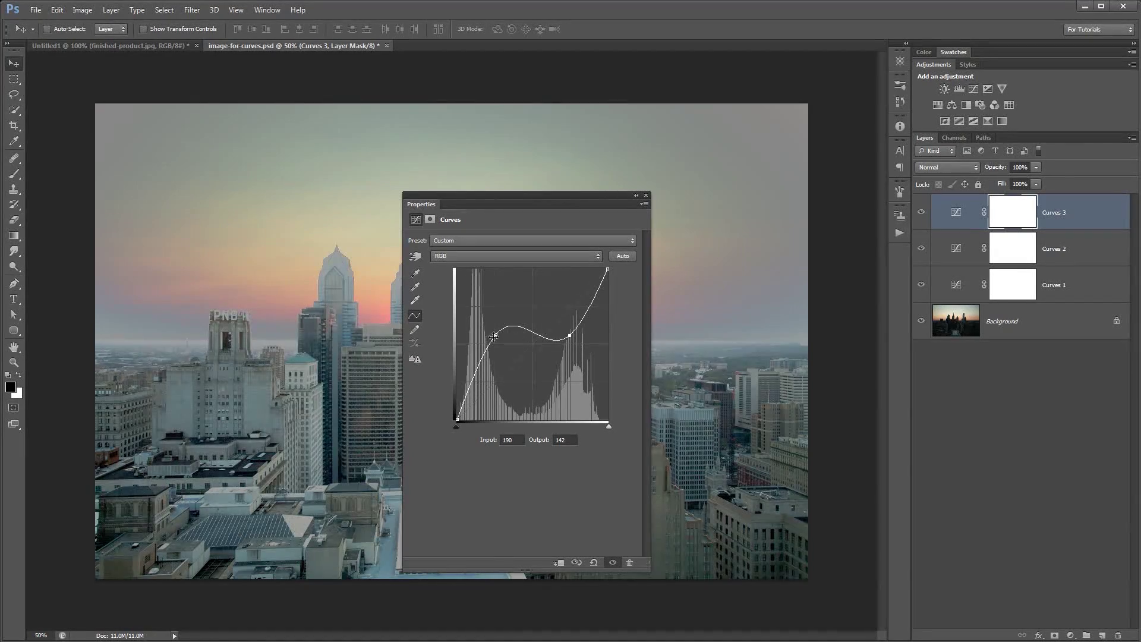
left_click_drag(494, 337, 509, 361)
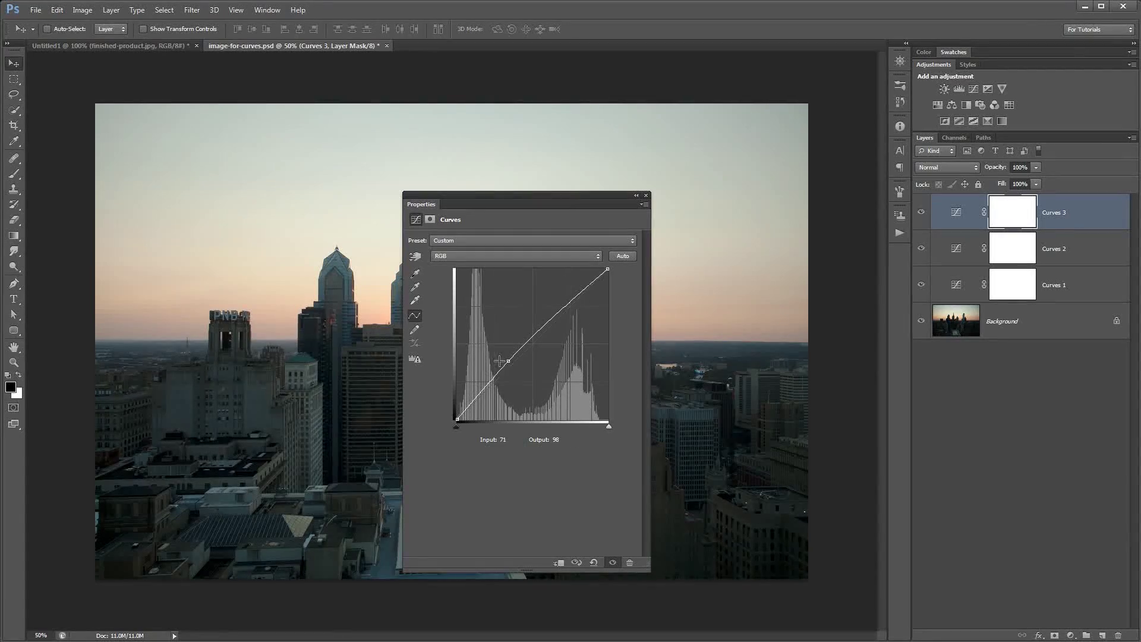
Step: Reshape Curves 3 into a gentle S-curve with one midpoint, lightly brightening the skyline under a pink sky
left_click_drag(545, 331, 517, 295)
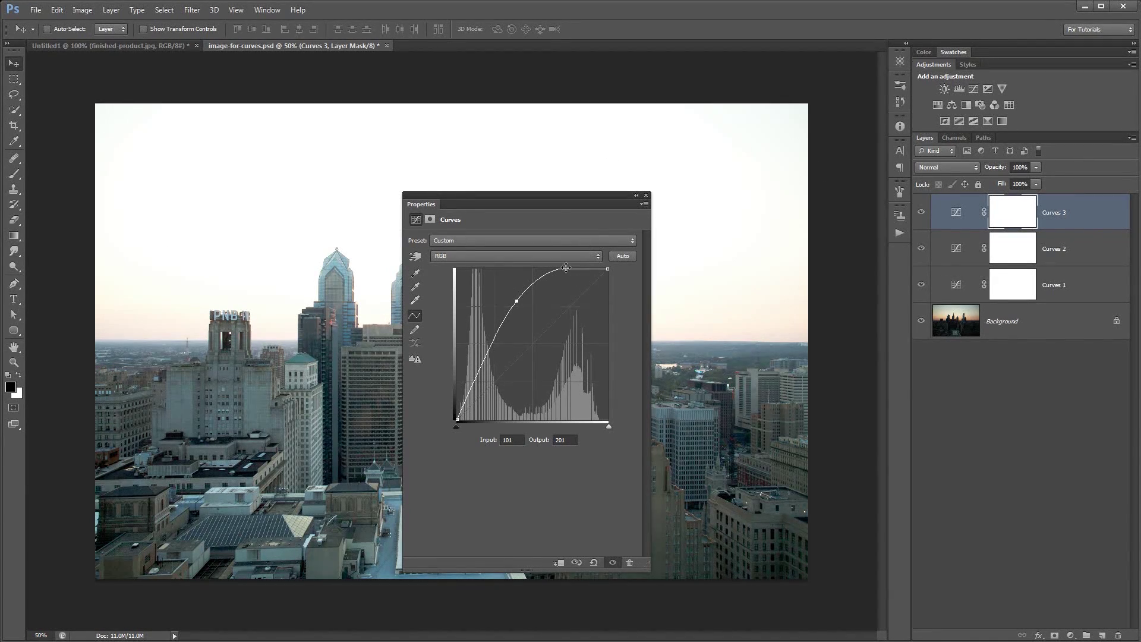
left_click_drag(561, 271, 521, 296)
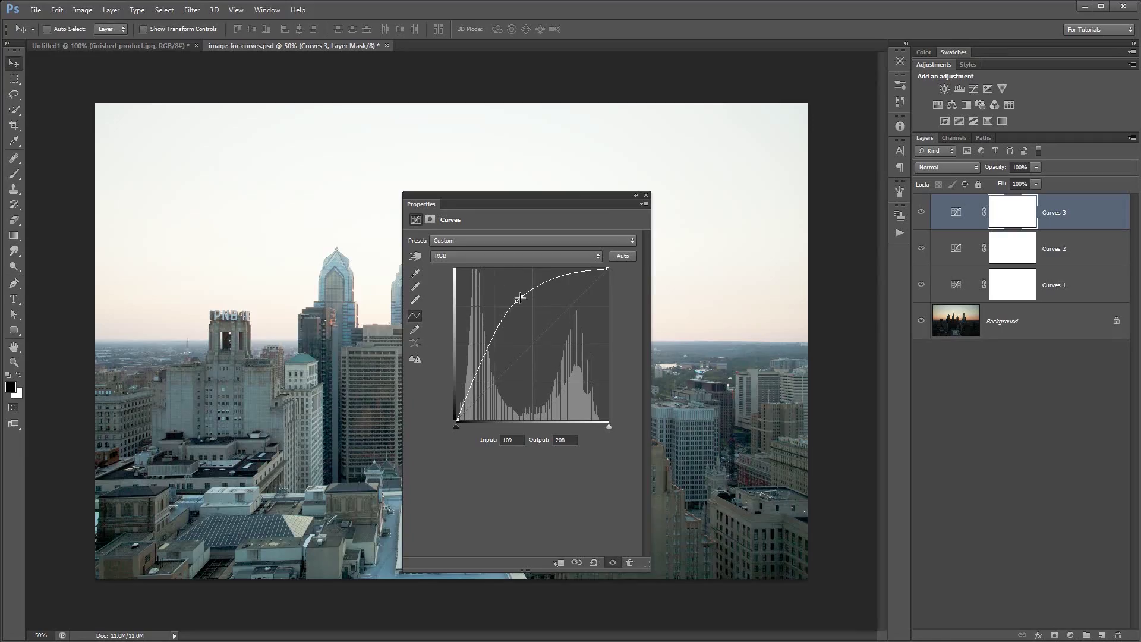
left_click_drag(522, 297, 603, 496)
left_click_drag(517, 301, 510, 344)
left_click_drag(559, 300, 566, 334)
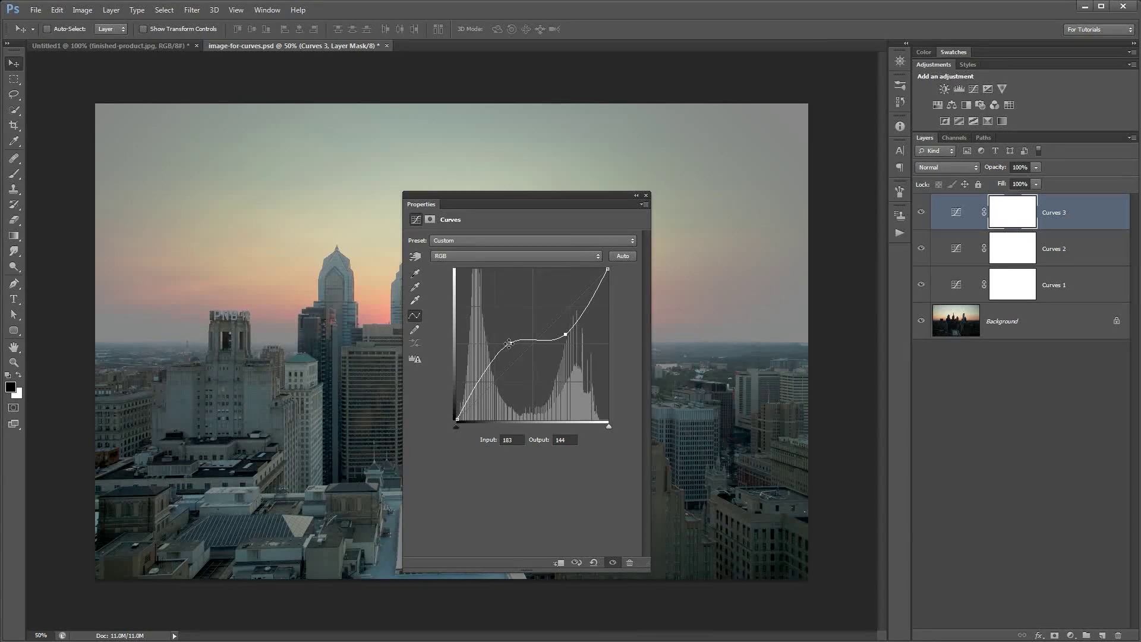
left_click_drag(510, 343, 568, 327)
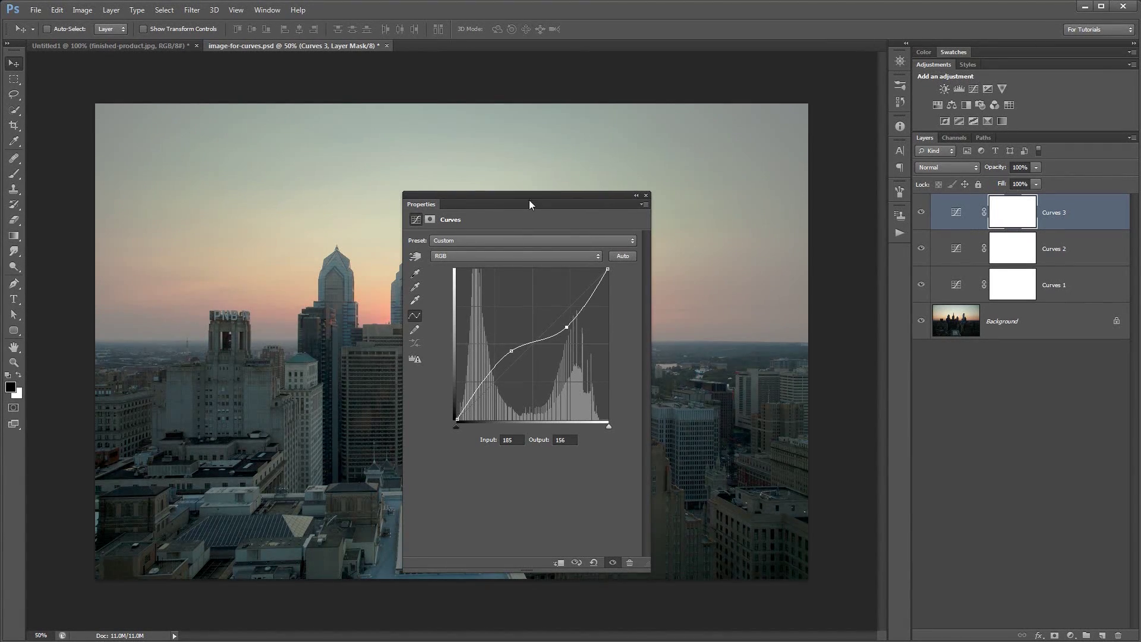
left_click_drag(529, 199, 503, 180)
Step: Clear the Curves 3 points and demonstrate moving the white and black endpoints, then restore them
left_click_drag(536, 315, 538, 452)
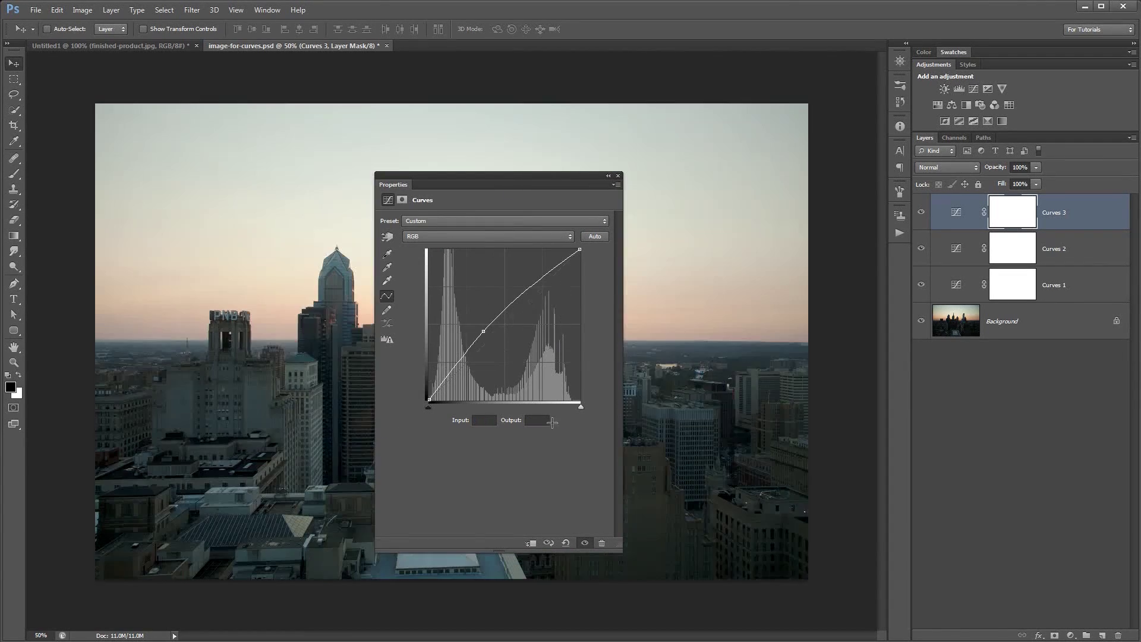
left_click_drag(484, 331, 543, 458)
left_click_drag(580, 250, 590, 323)
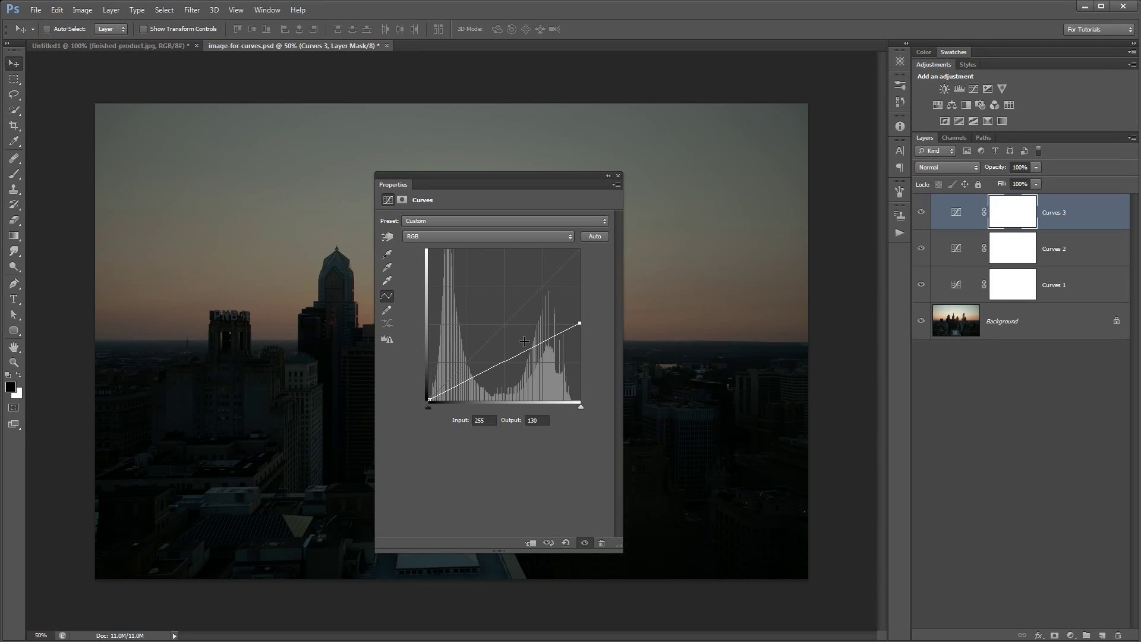
left_click_drag(429, 397, 412, 321)
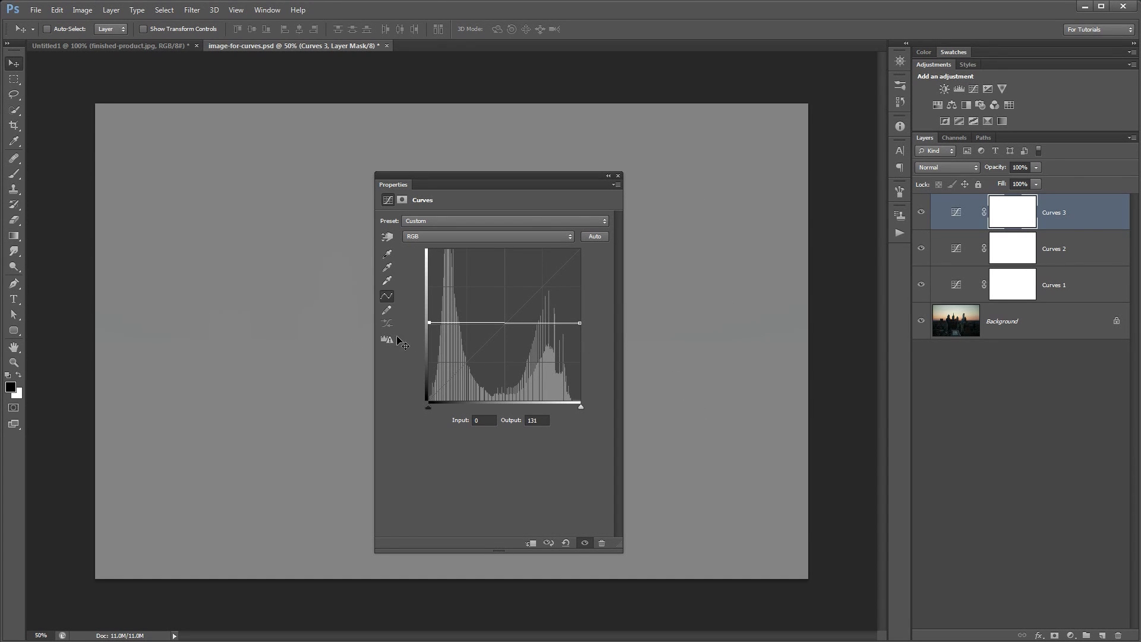
left_click_drag(430, 323, 429, 400)
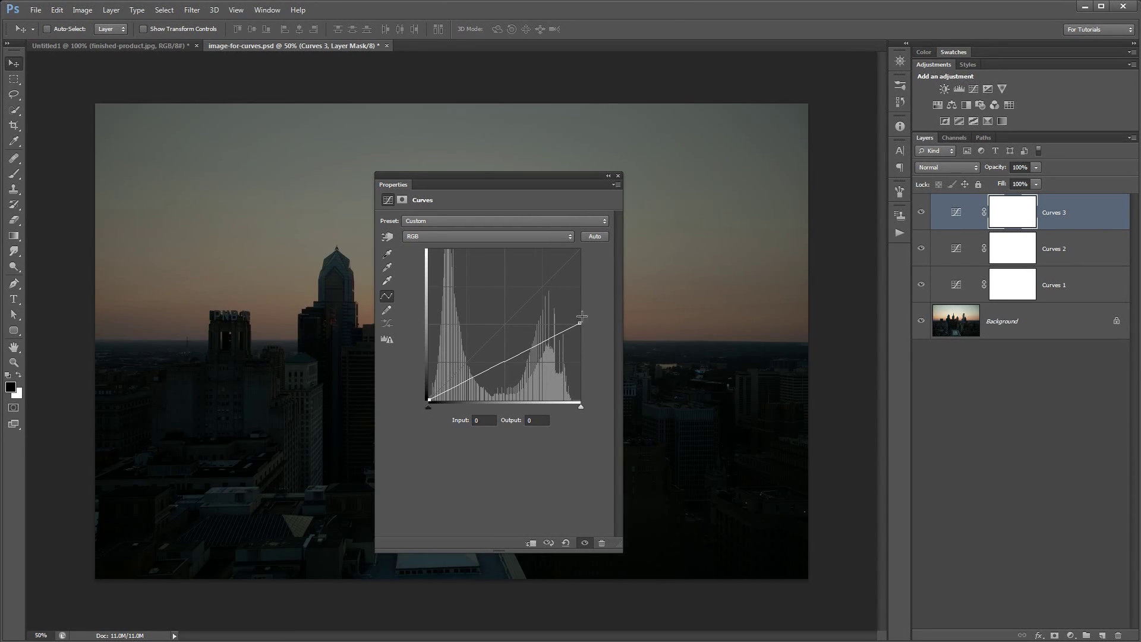
left_click_drag(581, 324, 580, 250)
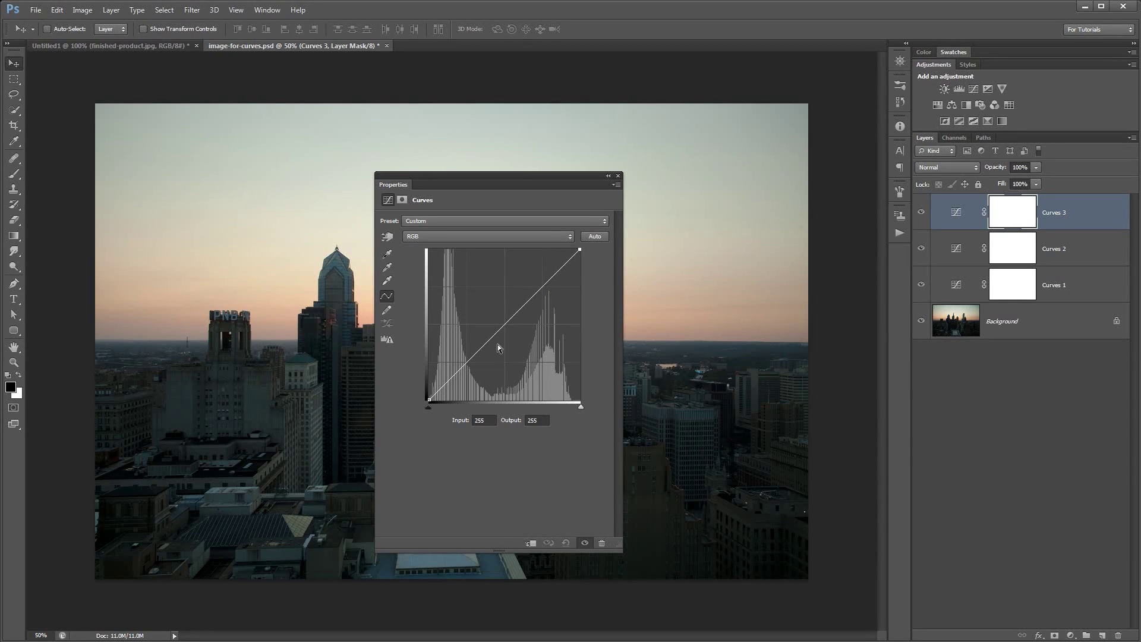
Step: Add then remove S-curve points until the curve is straight, and delete the Curves 3 layer
left_click_drag(485, 345, 485, 326)
left_click_drag(548, 281, 548, 308)
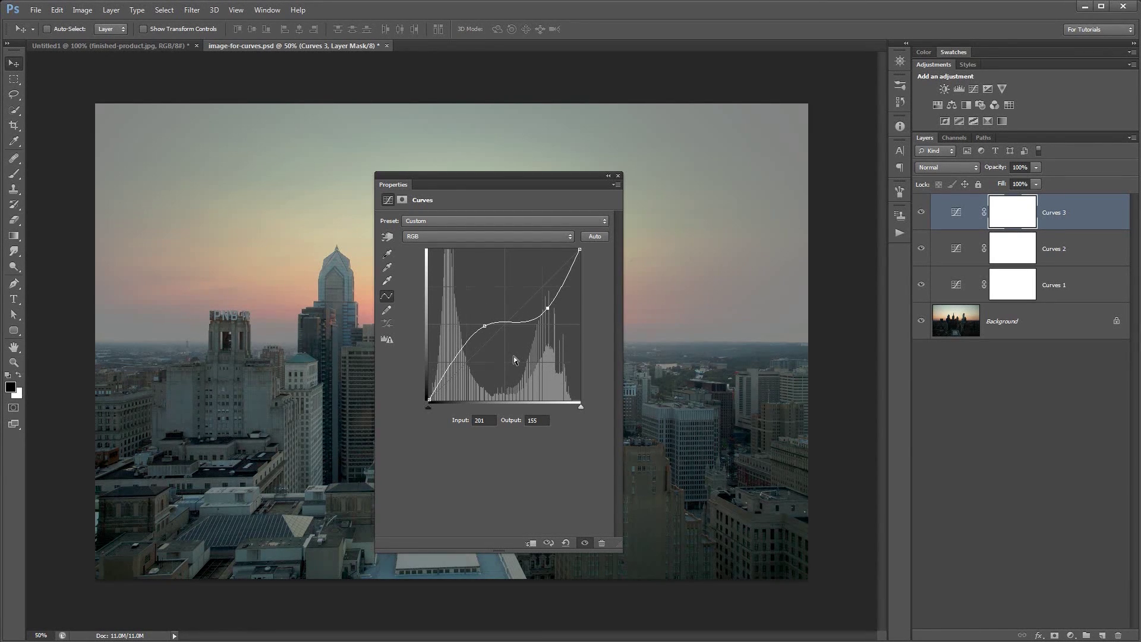
left_click_drag(485, 326, 488, 360)
key("Delete")
left_click_drag(547, 310, 565, 464)
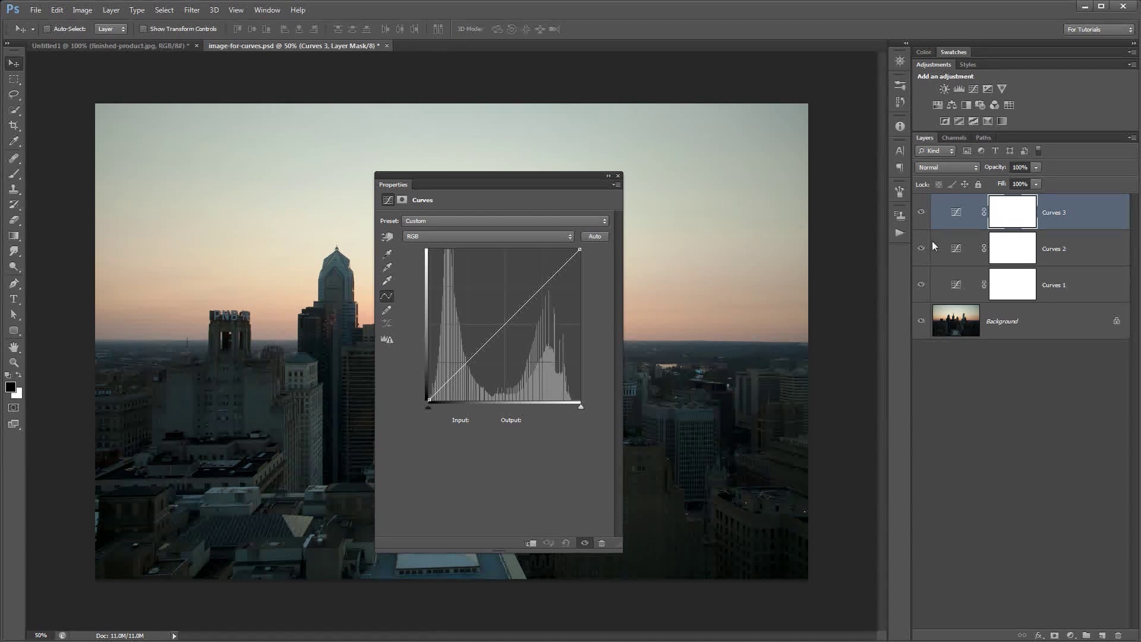
left_click(957, 213)
key("Delete")
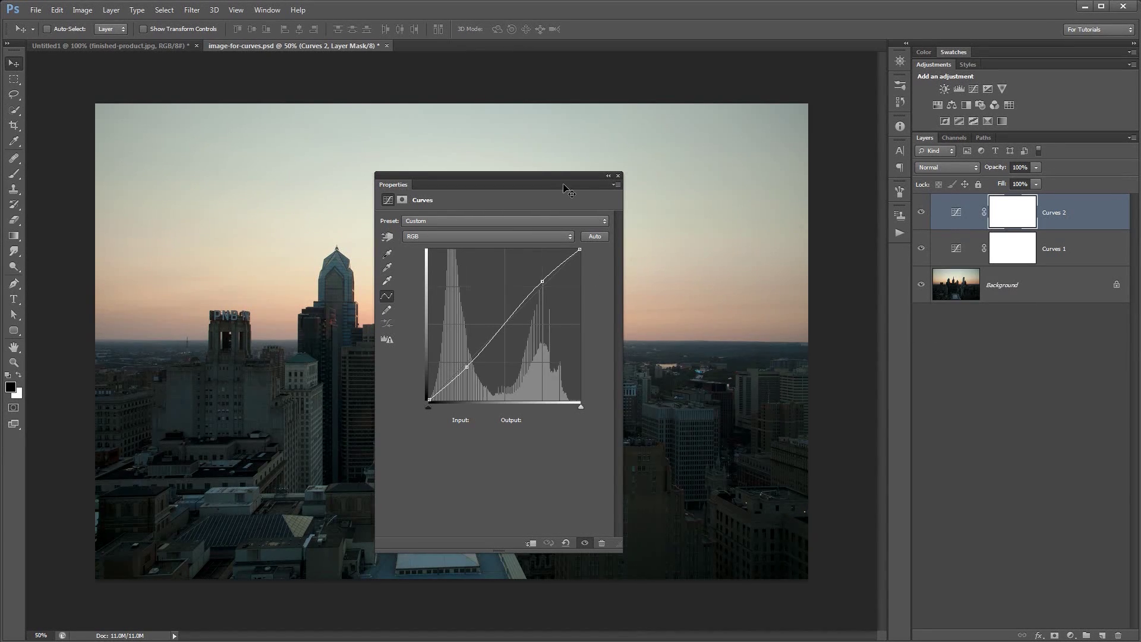
Step: Select Curves 1, lift its shadow point, and toggle its visibility to compare before and after
left_click_drag(551, 180, 671, 162)
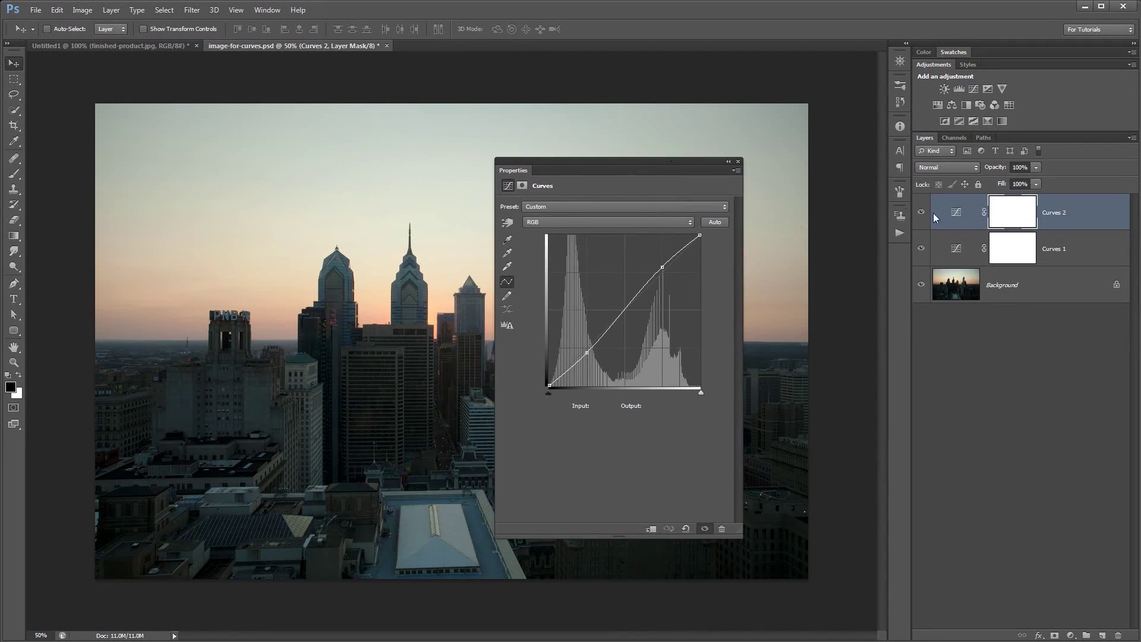
left_click(956, 250)
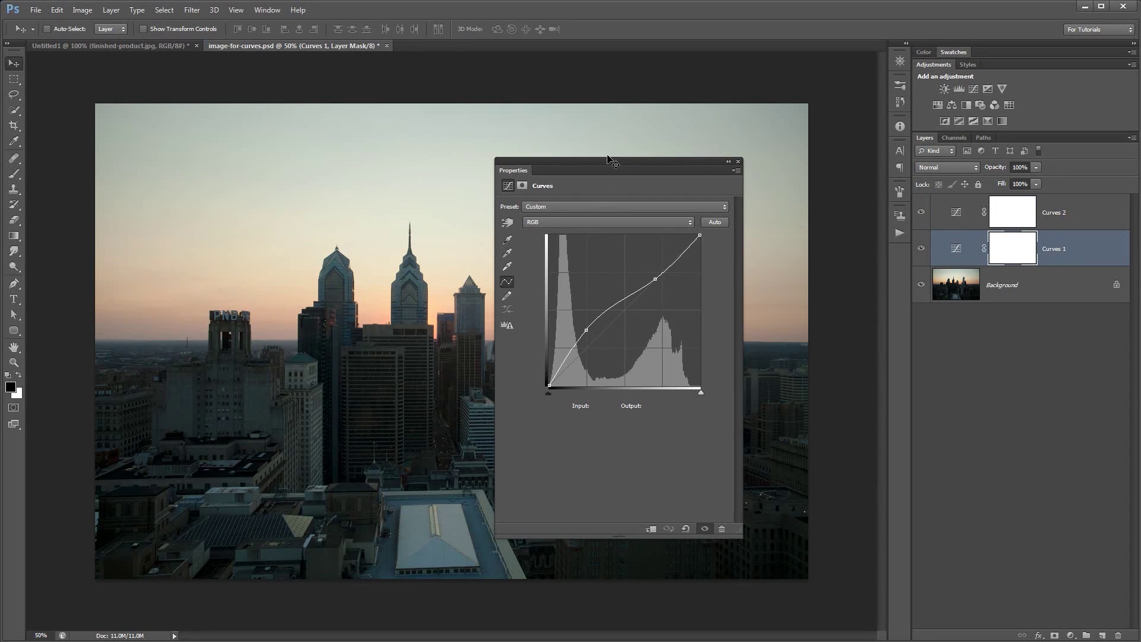
left_click_drag(614, 162, 278, 155)
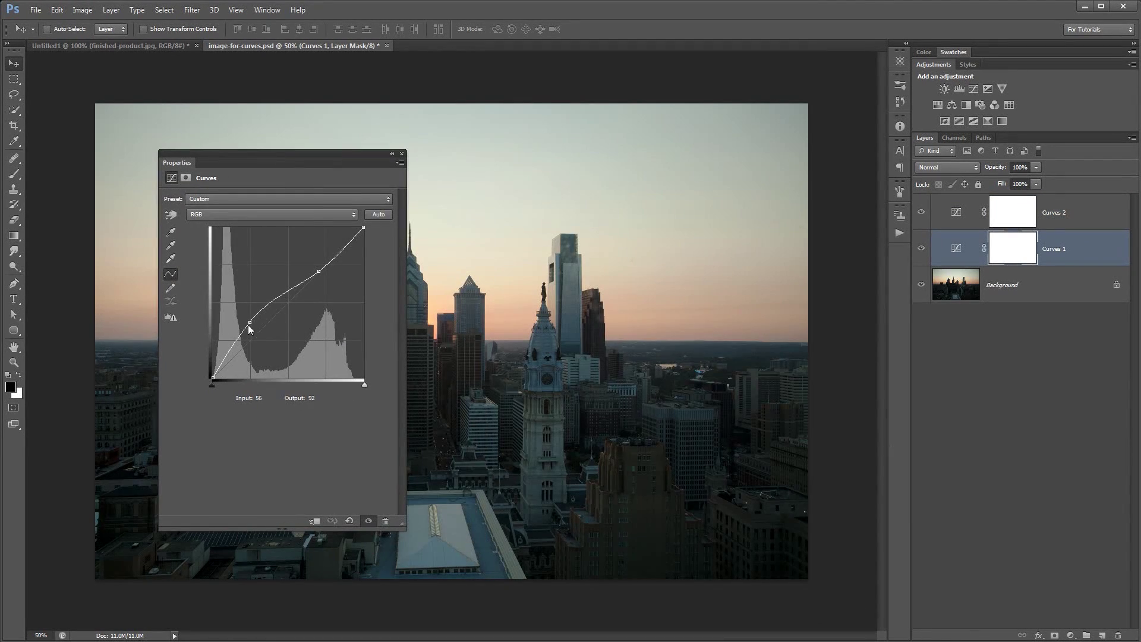
left_click_drag(251, 326, 246, 322)
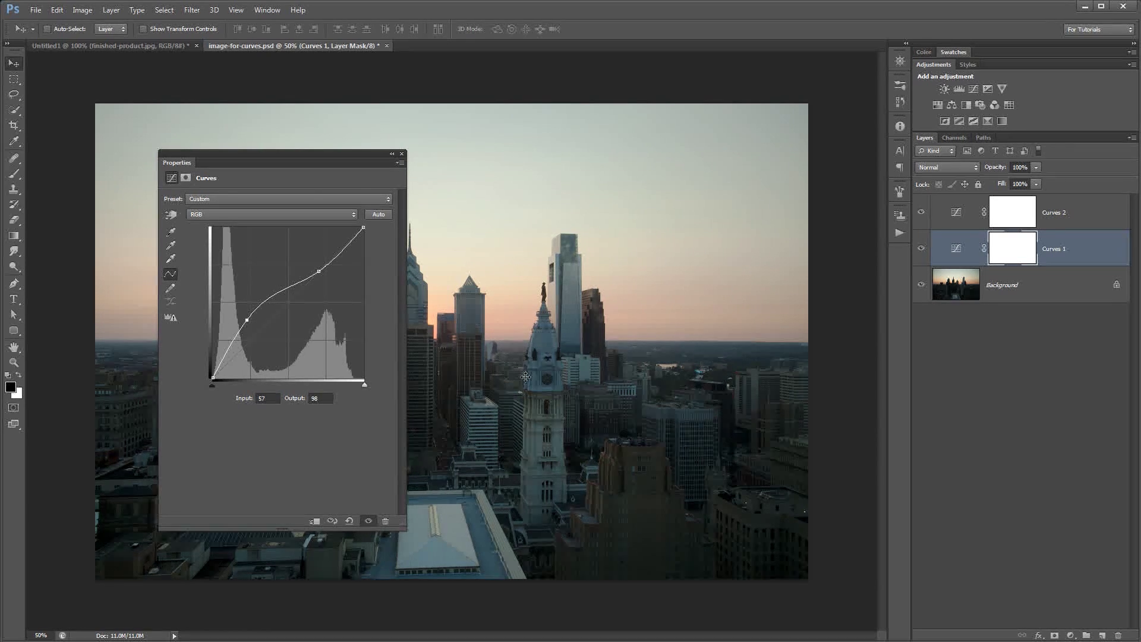
left_click(925, 248)
left_click(925, 248)
left_click(925, 249)
left_click(925, 250)
Step: Lower the top endpoint and add a highlight point at Input 183, Output 174, then compare
left_click_drag(288, 158, 440, 172)
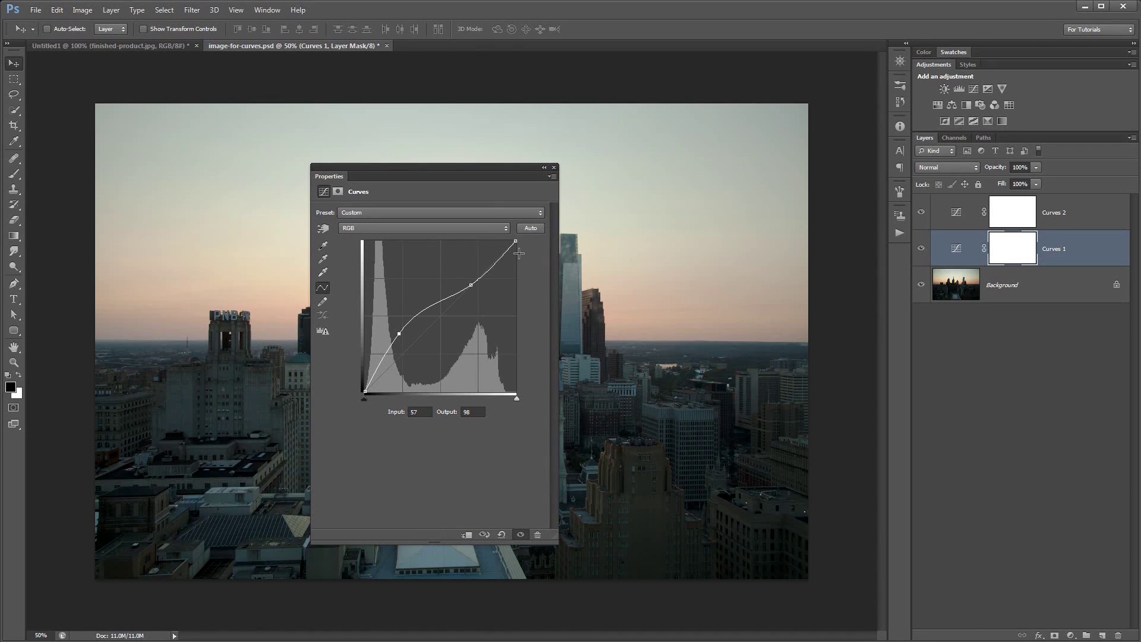
left_click_drag(517, 242, 518, 248)
left_click_drag(471, 287, 473, 290)
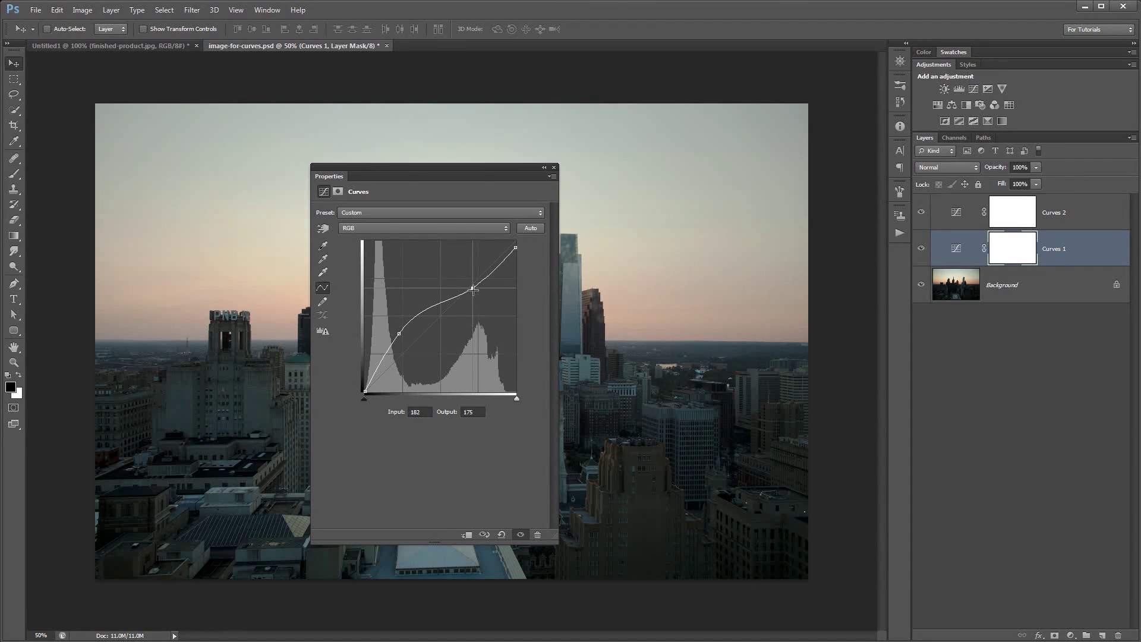
left_click_drag(479, 175, 410, 180)
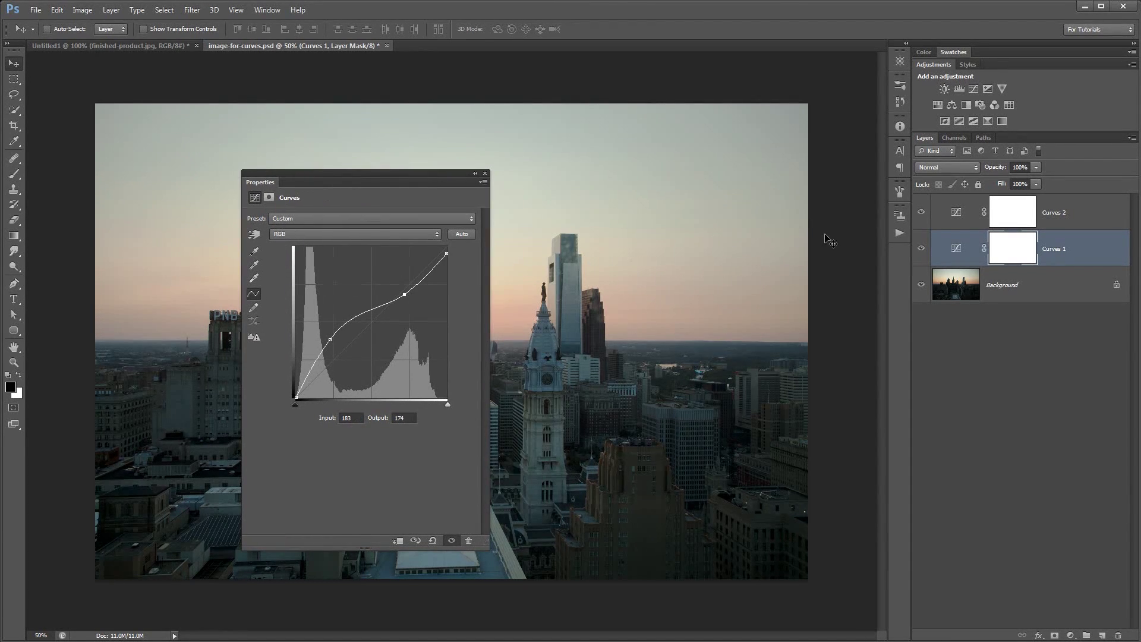
left_click(922, 249)
left_click(922, 249)
left_click_drag(428, 174, 490, 145)
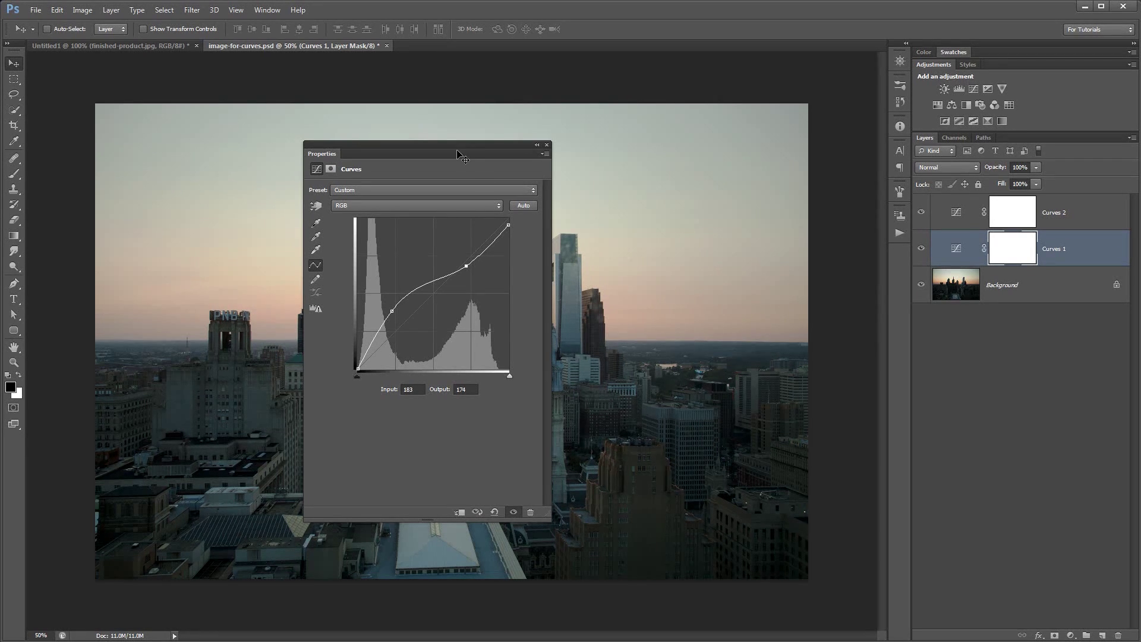
left_click_drag(457, 149, 326, 155)
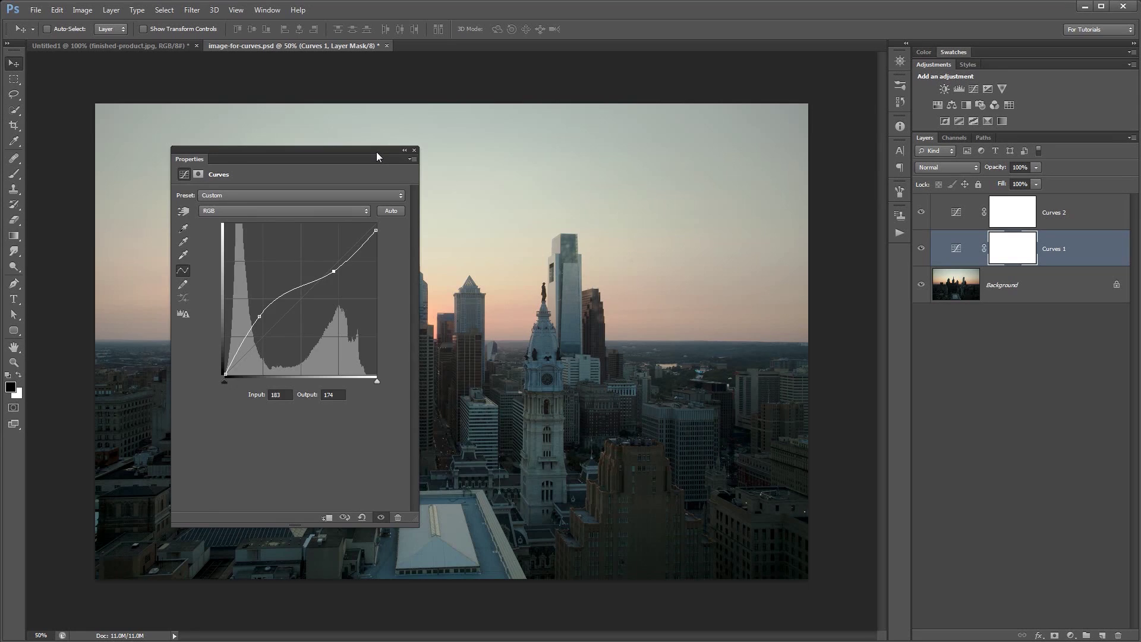
left_click_drag(376, 152, 544, 139)
left_click(430, 201)
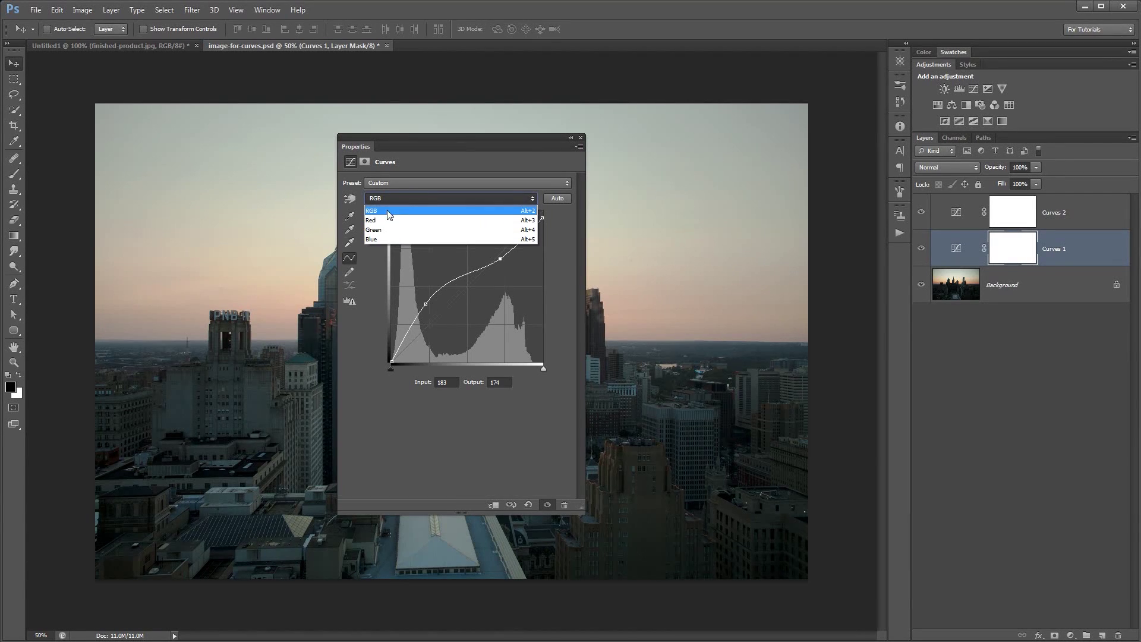
left_click(387, 211)
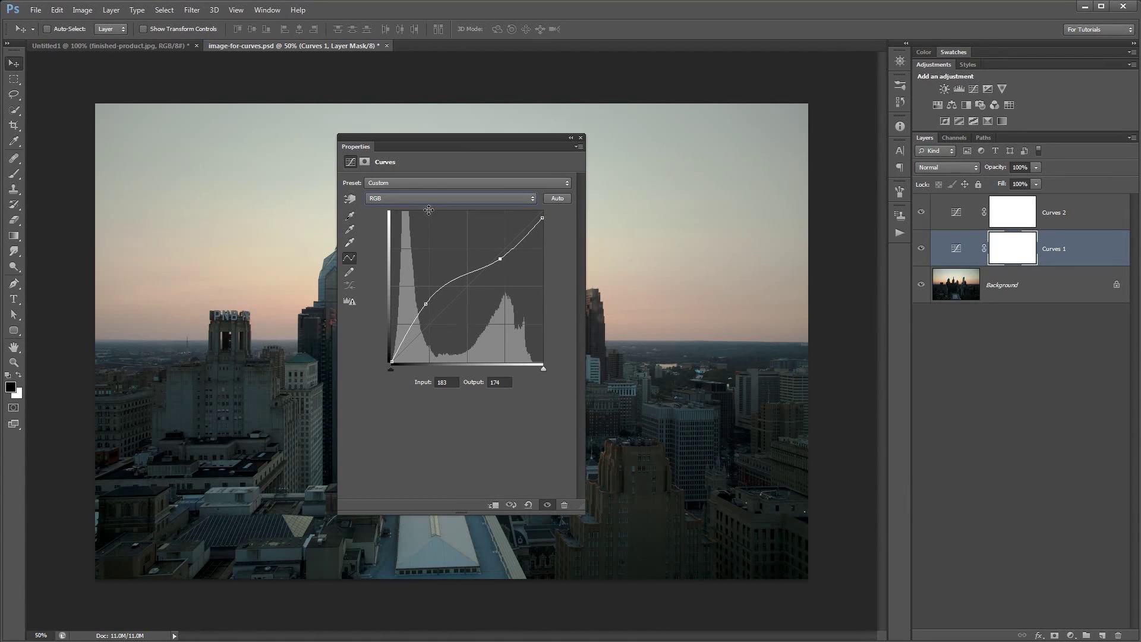
left_click_drag(436, 138, 209, 201)
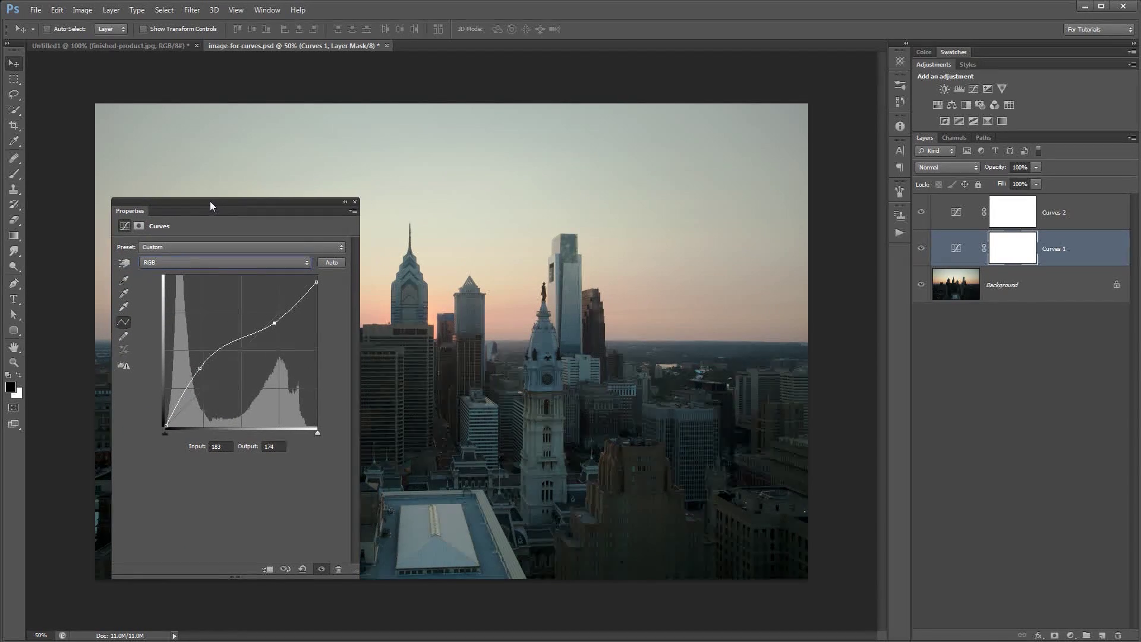
left_click(123, 263)
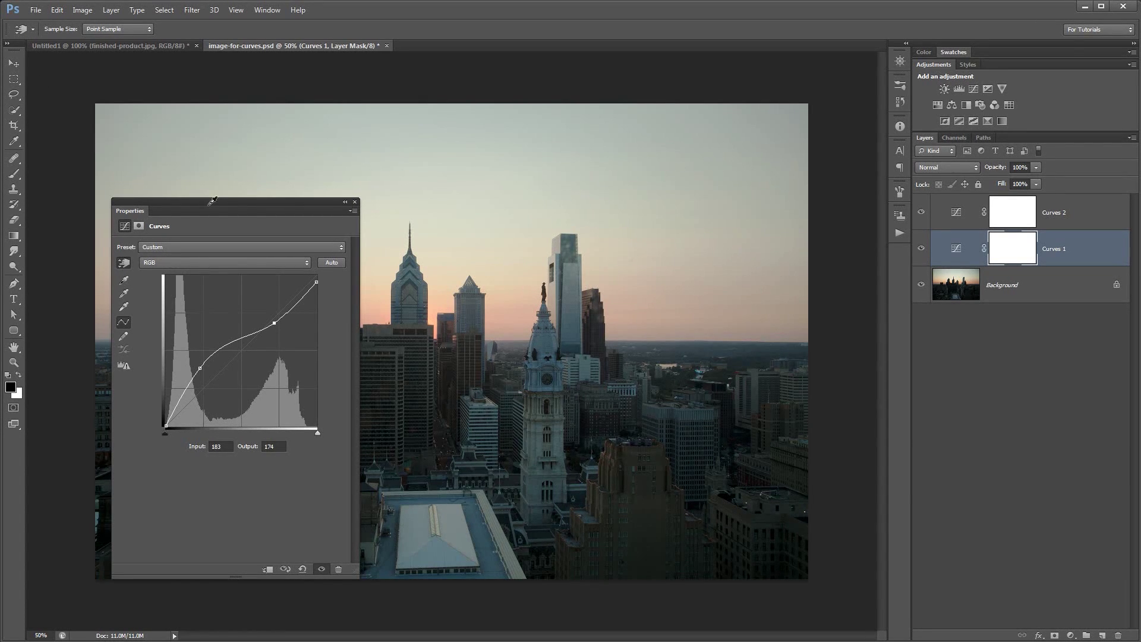
left_click_drag(210, 201, 581, 192)
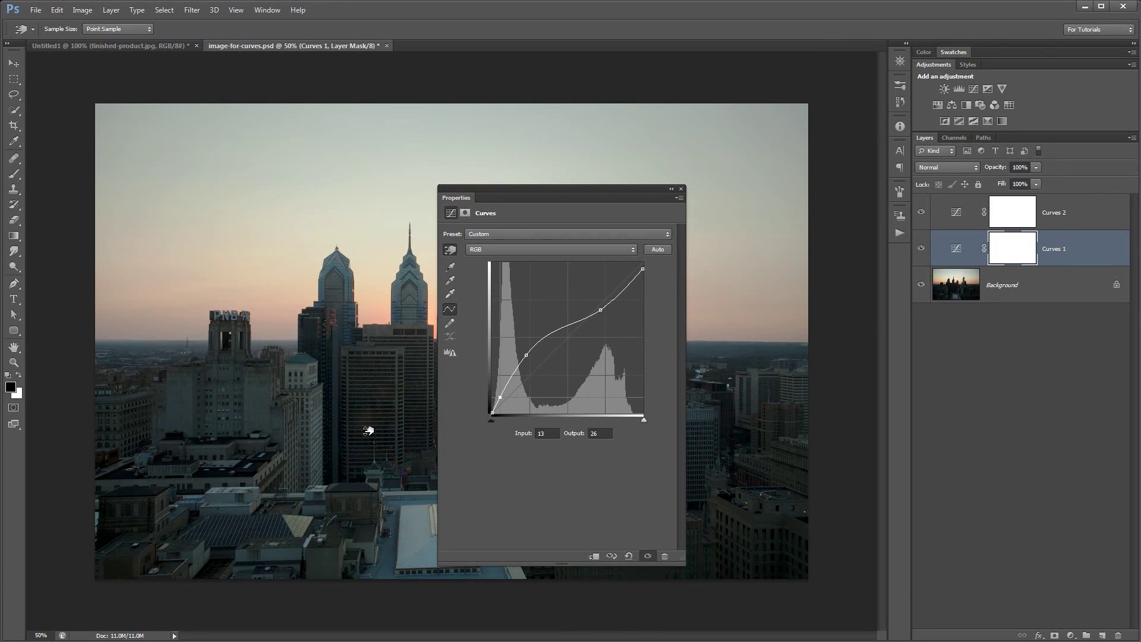
left_click_drag(369, 430, 375, 464)
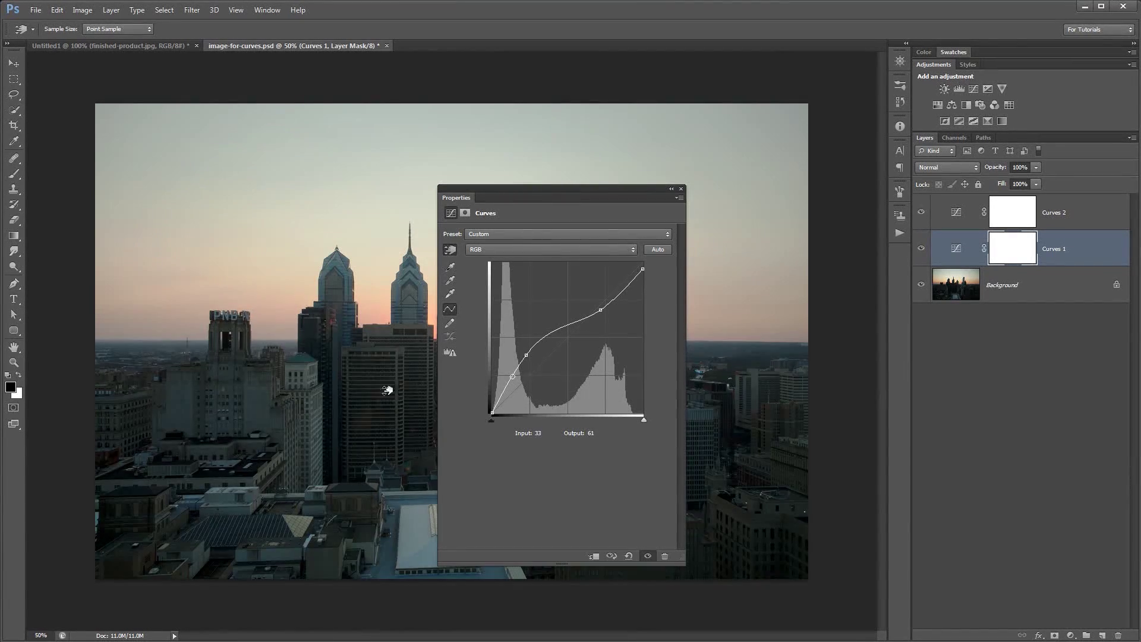
left_click_drag(560, 186, 396, 176)
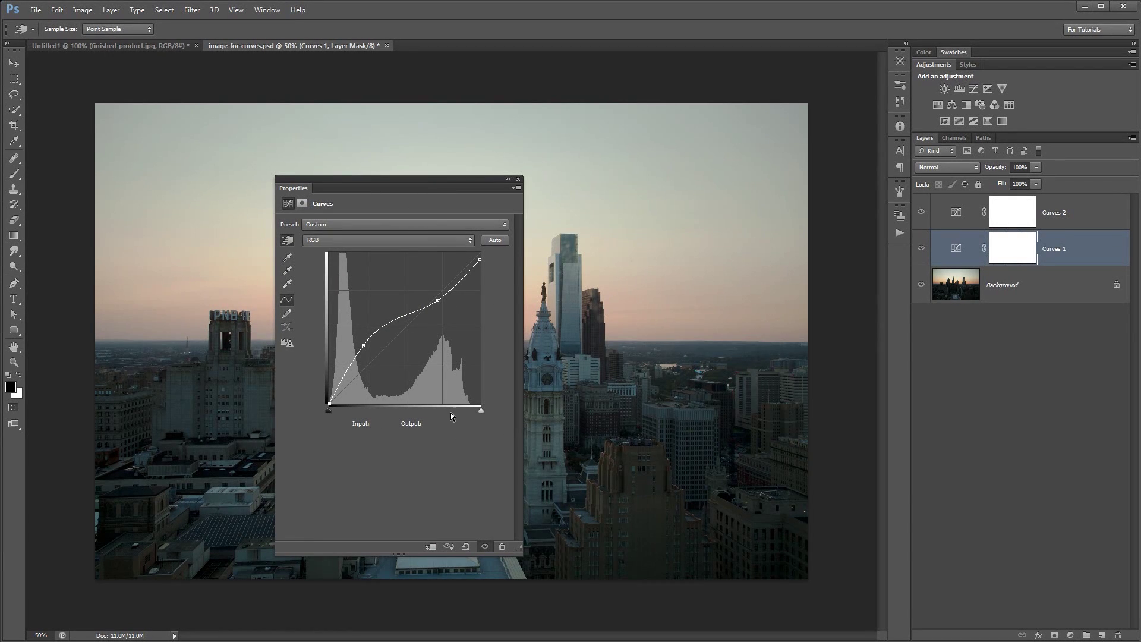
left_click_drag(436, 179, 537, 176)
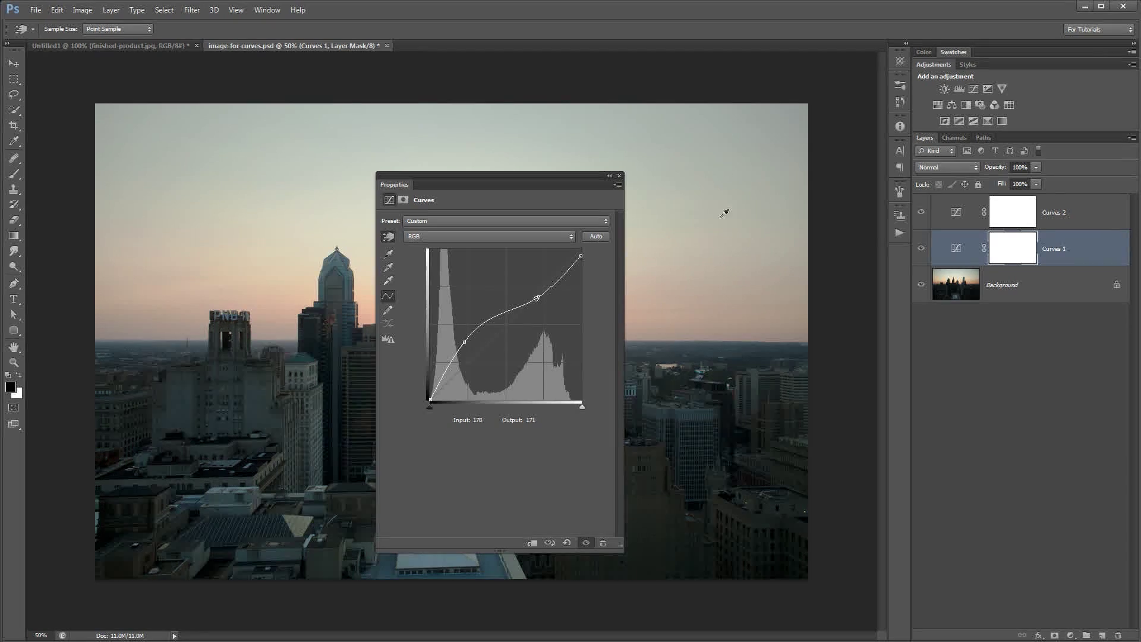
left_click_drag(727, 192, 711, 173)
left_click(1075, 212)
key("v")
left_click(1078, 248)
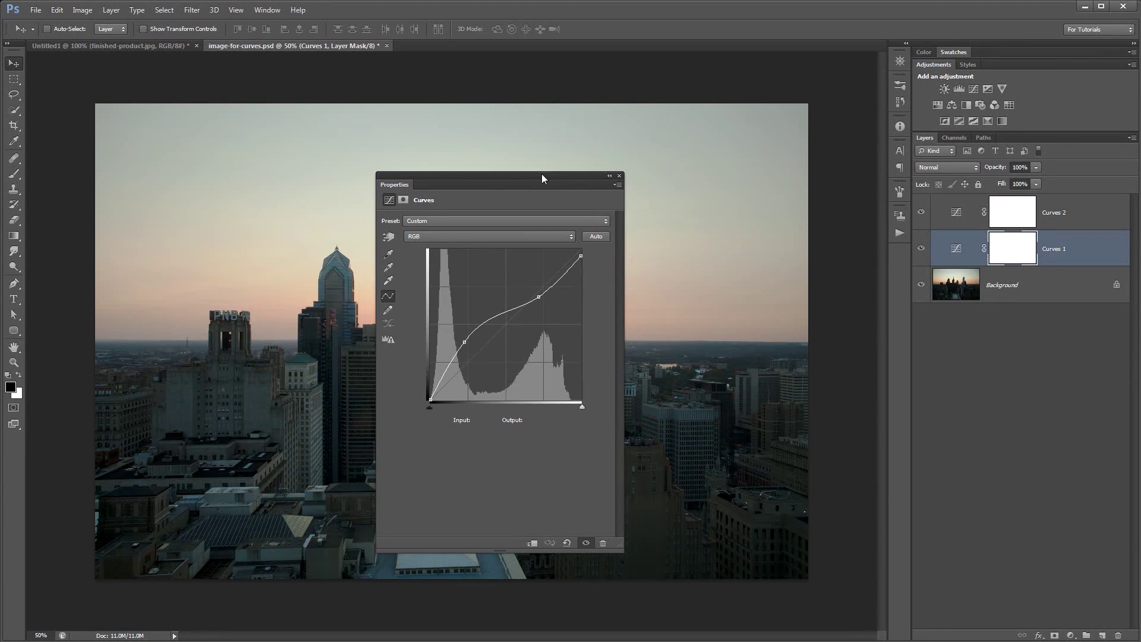
left_click_drag(541, 177, 565, 160)
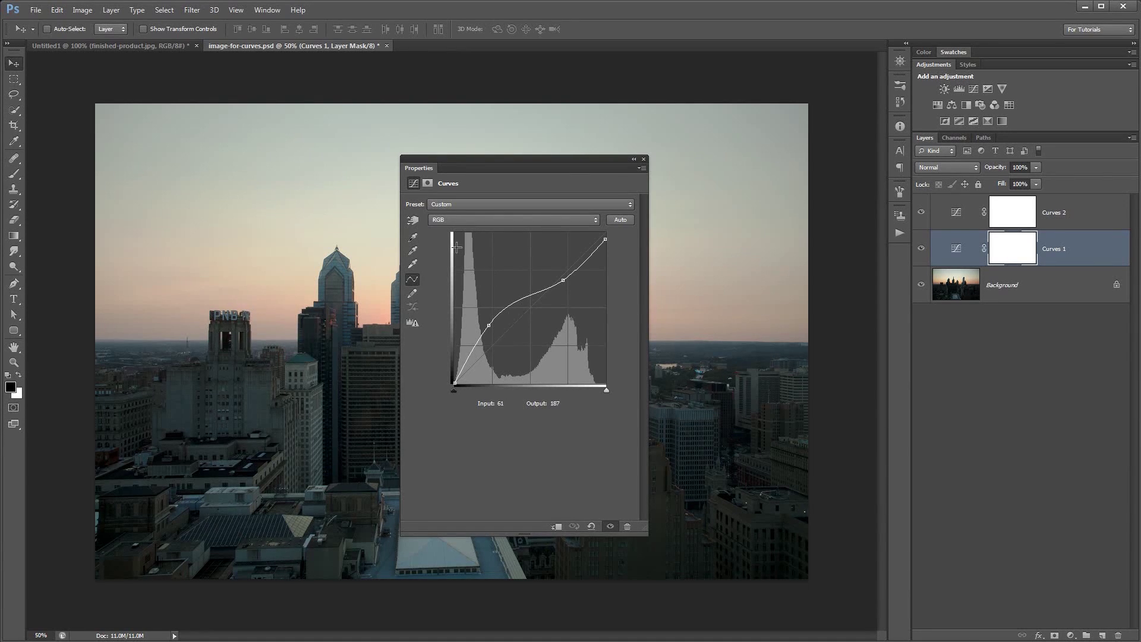
left_click(412, 220)
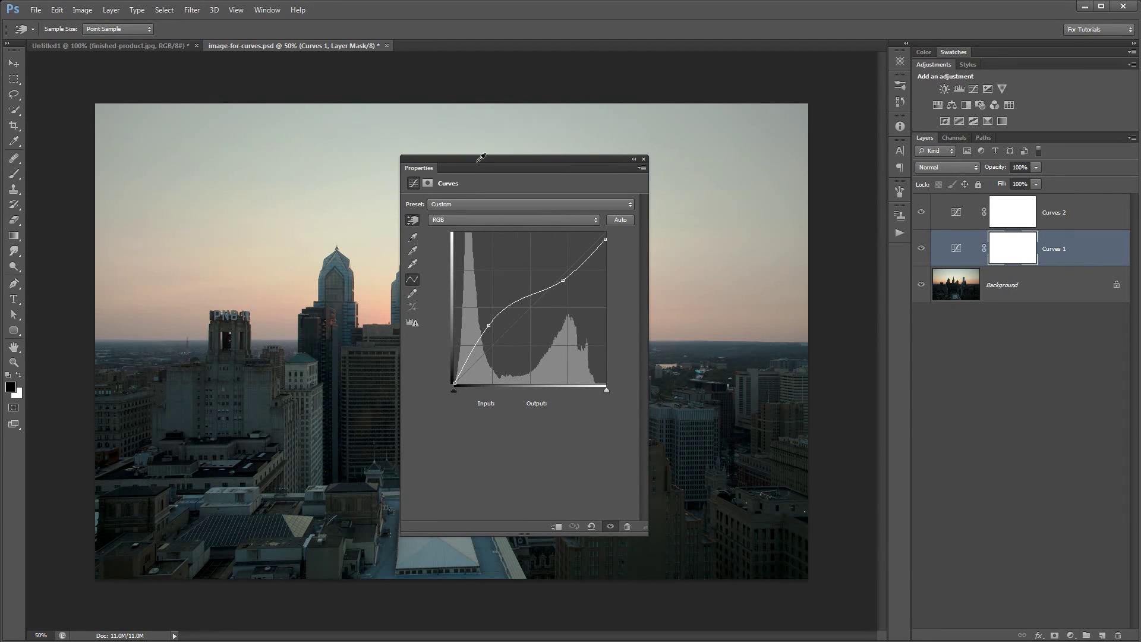
left_click_drag(478, 158, 428, 155)
key("v")
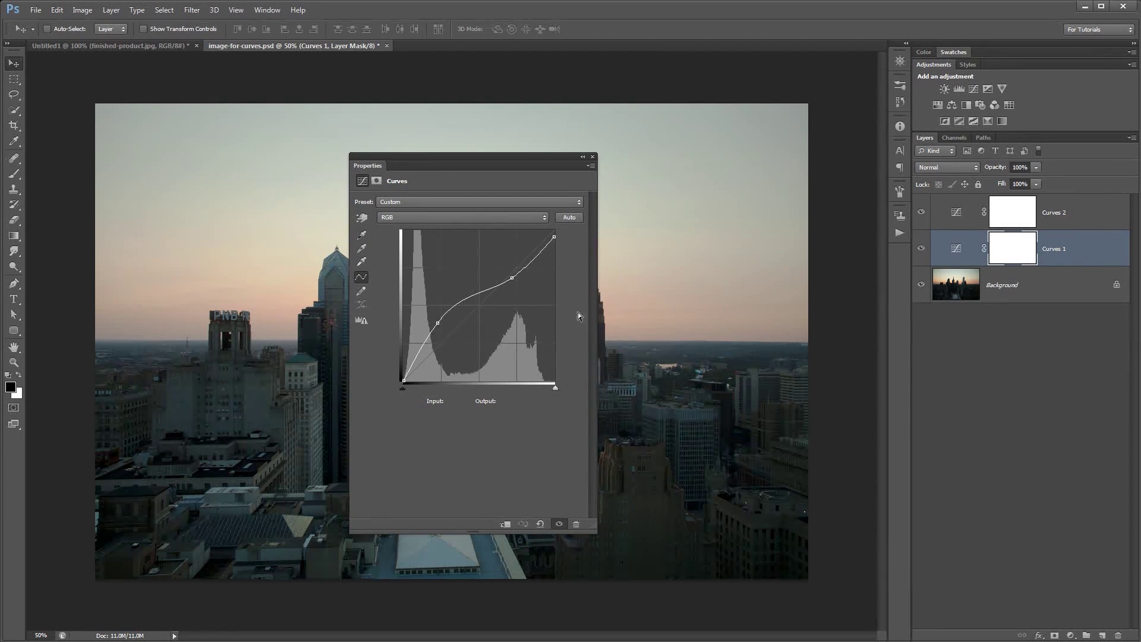
Step: Switch to Untitled1, close Properties, and hide finished-product.jpg to reveal the channel diagram
left_click(116, 46)
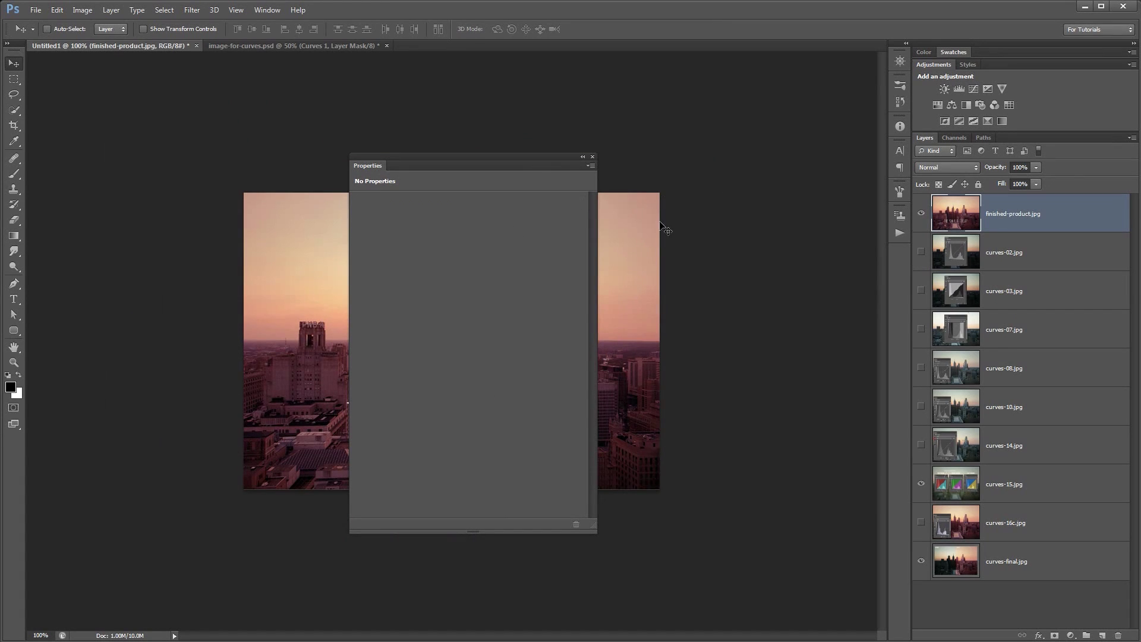
left_click(593, 157)
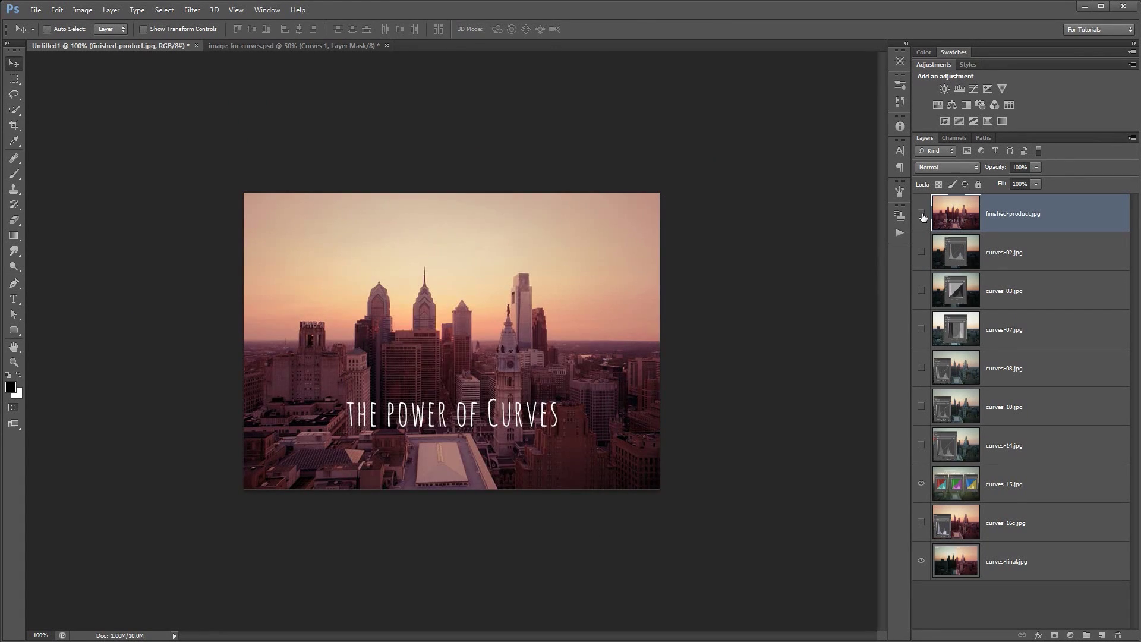
left_click(921, 212)
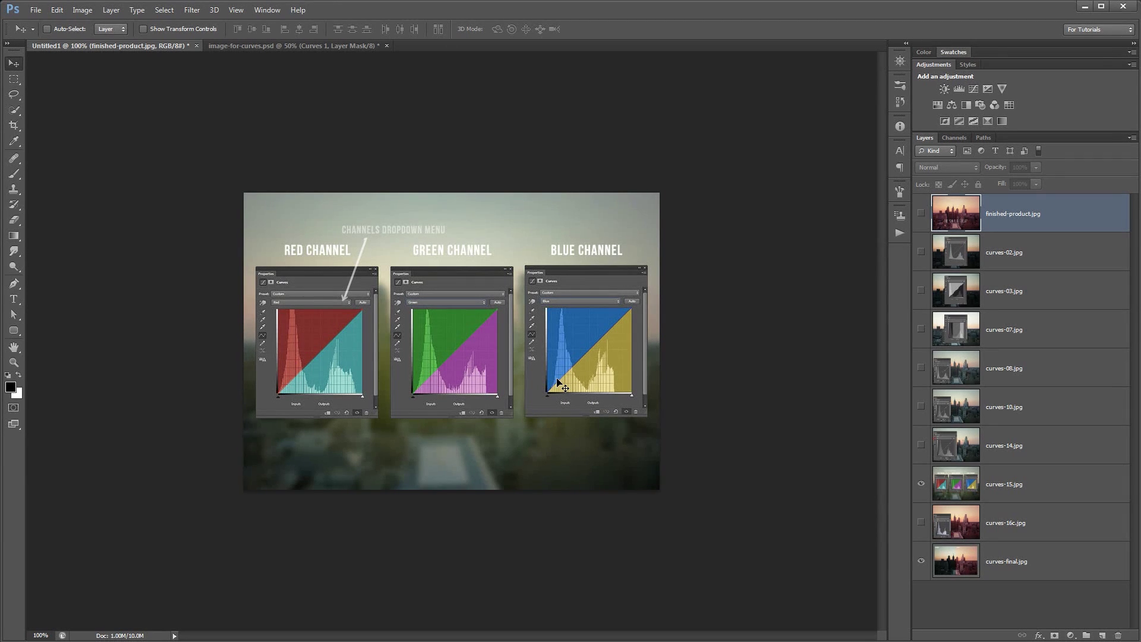
Step: Return to image-for-curves.psd and open Curves 1's settings on the RGB channel
left_click(281, 47)
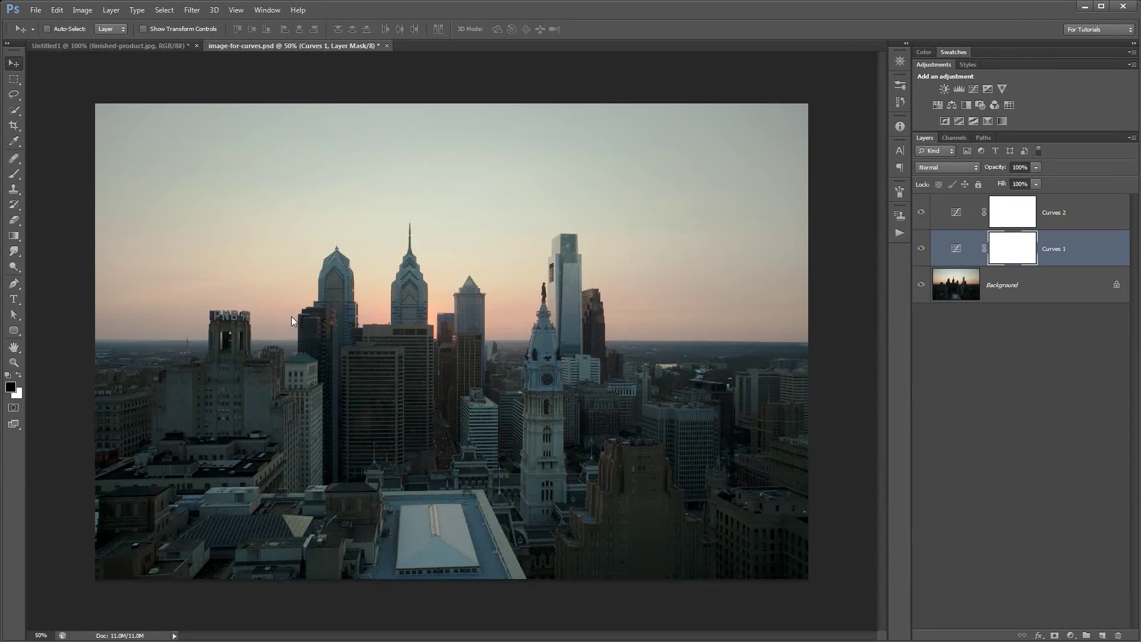
double_click(956, 249)
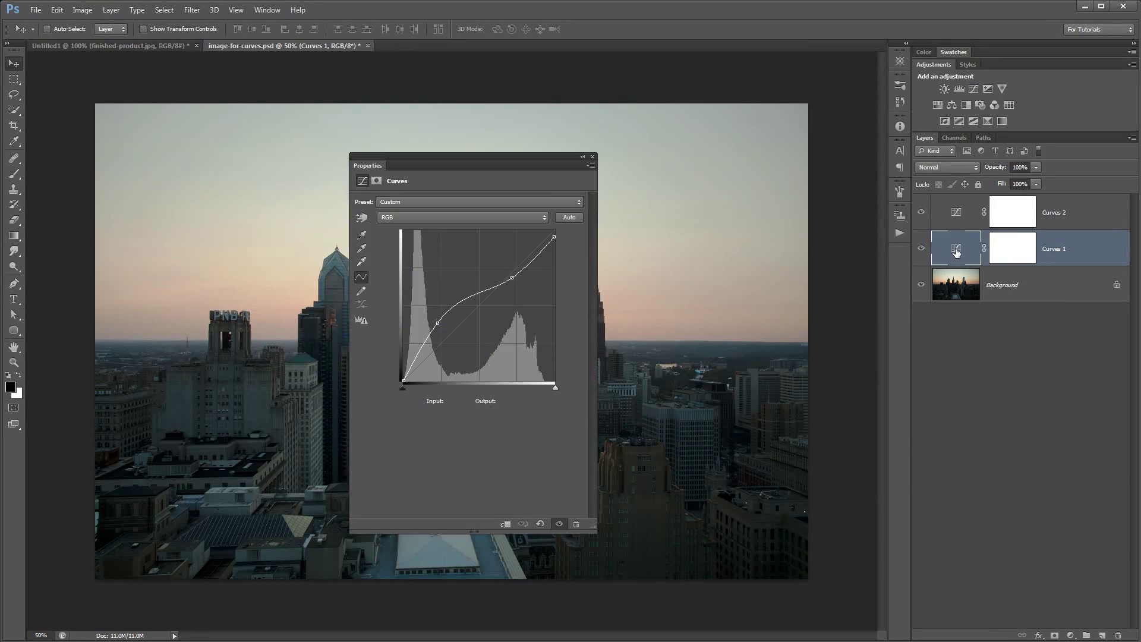
left_click(447, 216)
left_click(397, 231)
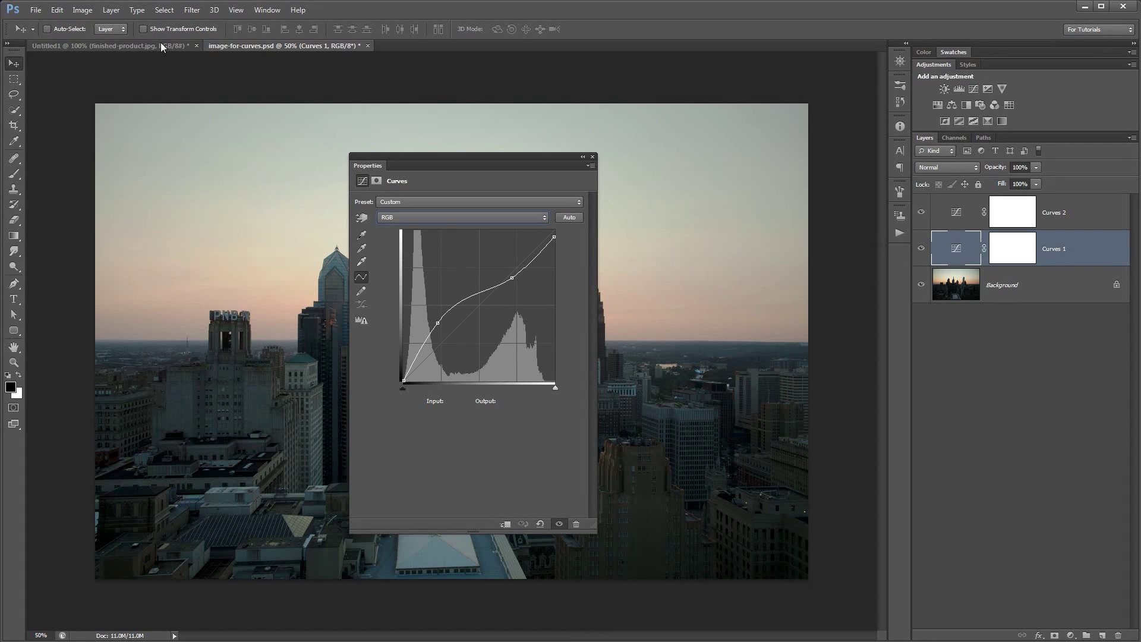
Step: Preview a red cast on the Red curve, then remove the point to restore colour
left_click(462, 216)
left_click(453, 240)
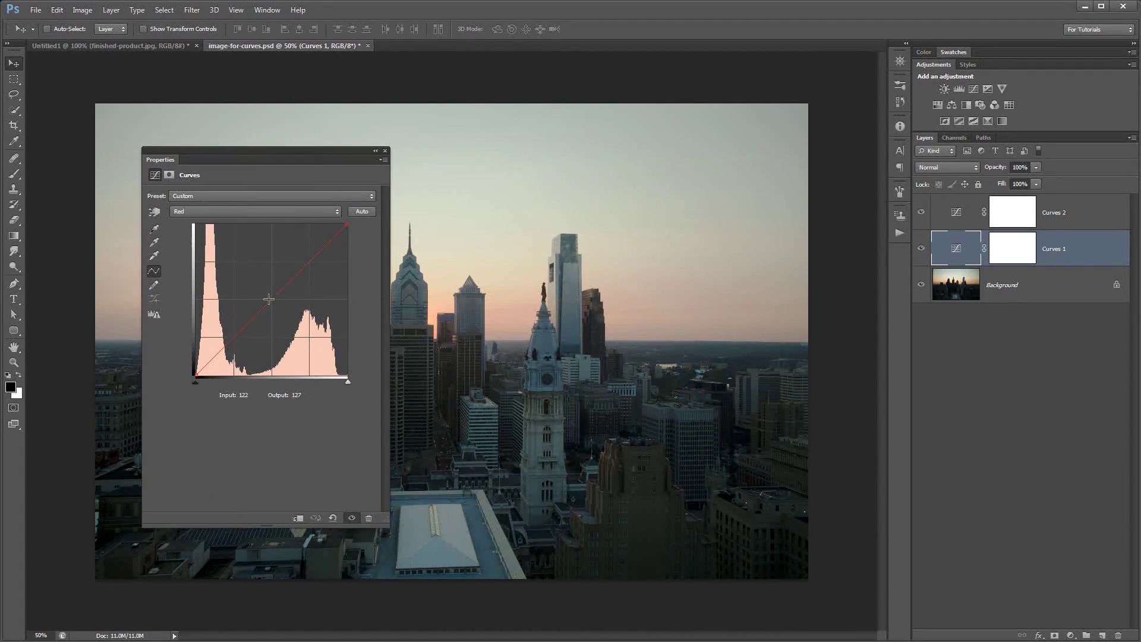
left_click_drag(265, 299, 321, 416)
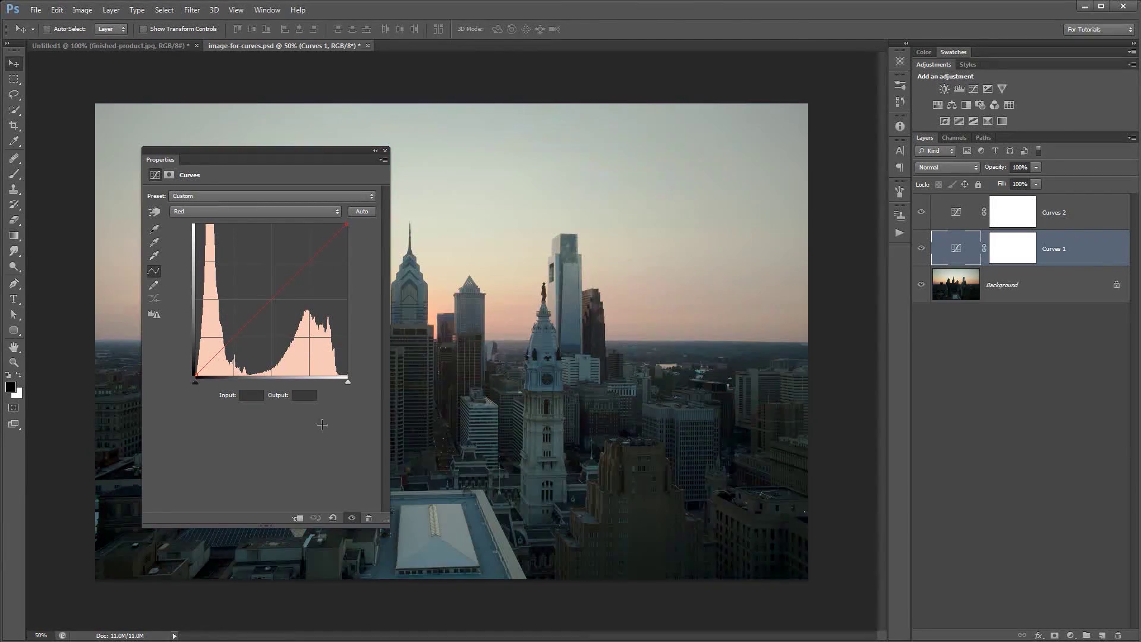
left_click(250, 212)
Step: Preview green and blue tints on their curves, then return to the Red channel curve
left_click(240, 243)
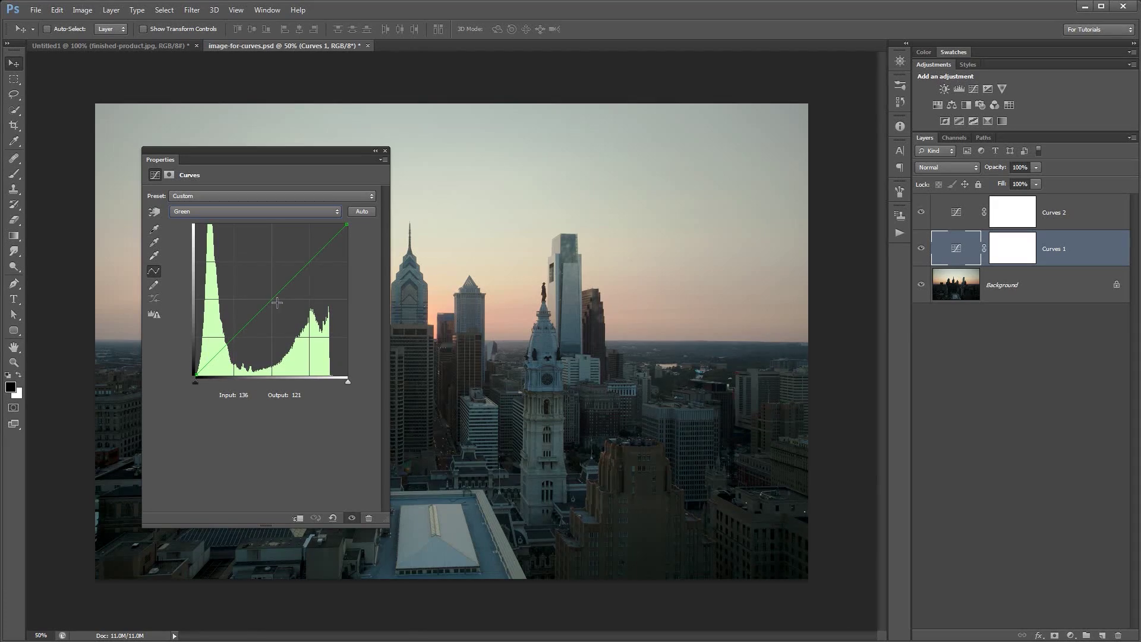
left_click_drag(277, 303, 318, 416)
left_click(269, 211)
left_click(267, 252)
left_click_drag(269, 301, 325, 392)
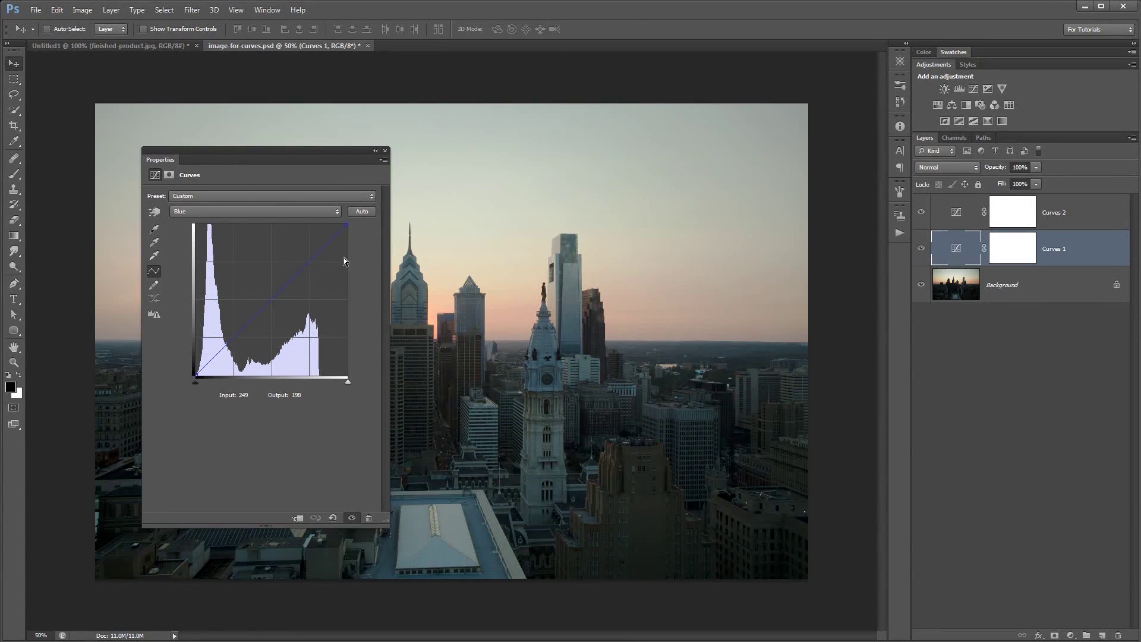
left_click(284, 212)
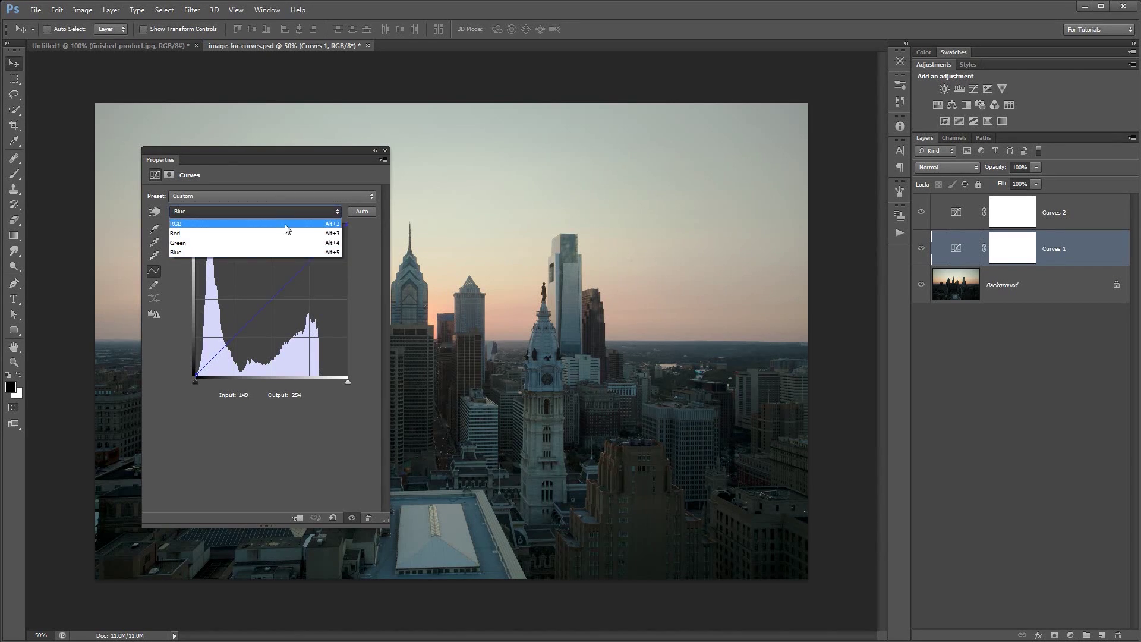
left_click(286, 229)
left_click(226, 211)
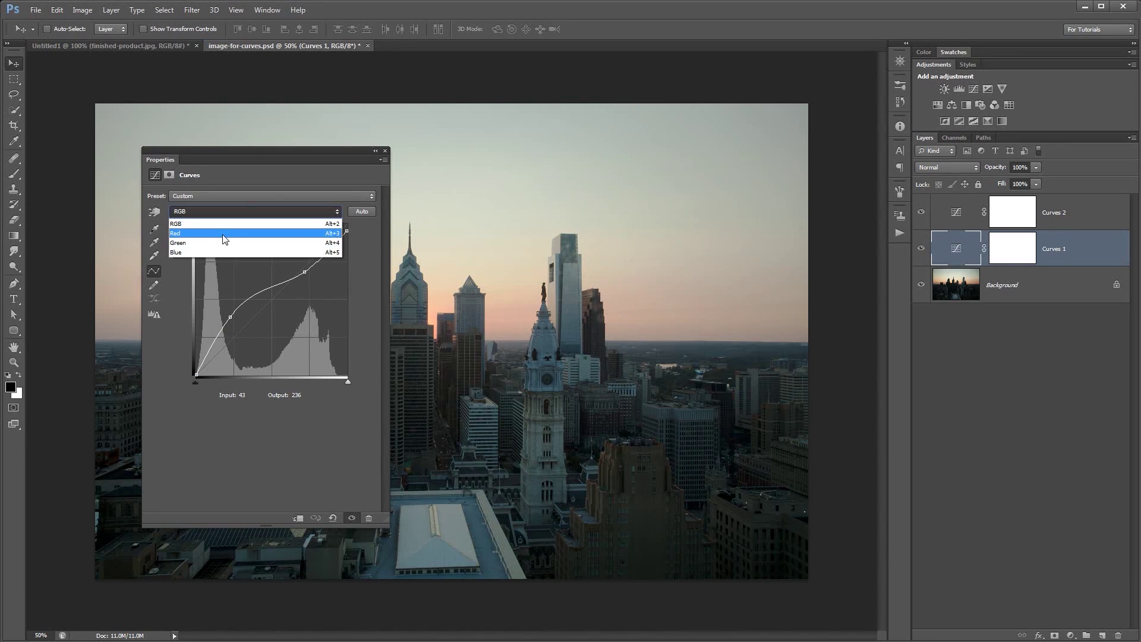
left_click(232, 235)
Step: Try Red curve points that tint teal and pink, comparing against the original with Curves 1 hidden
left_click_drag(319, 149, 672, 149)
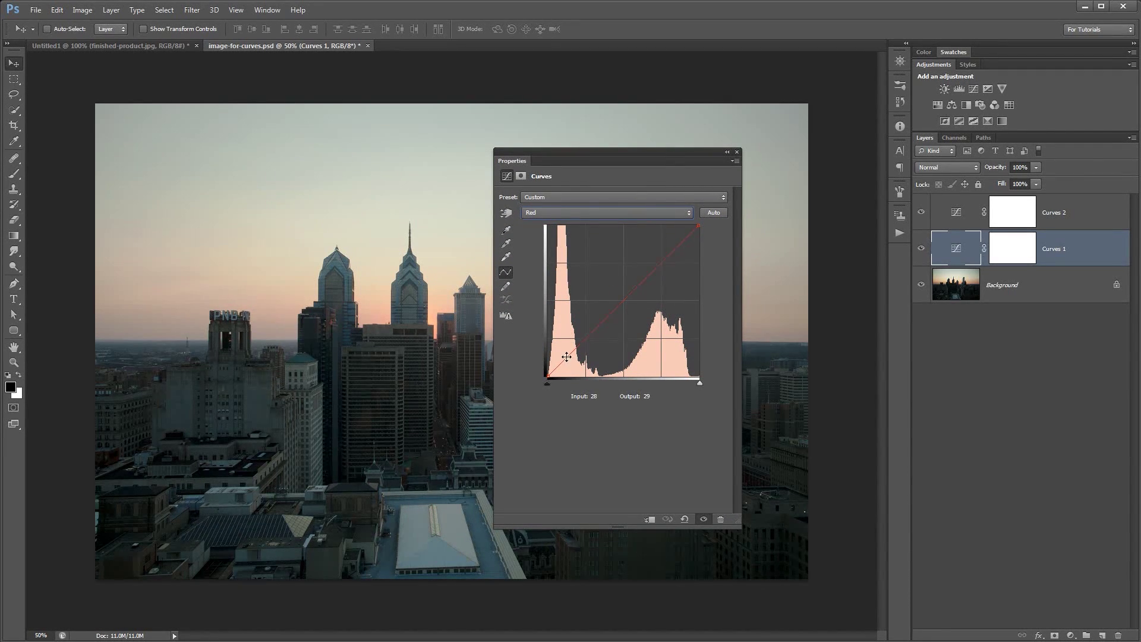
left_click_drag(570, 355, 571, 361)
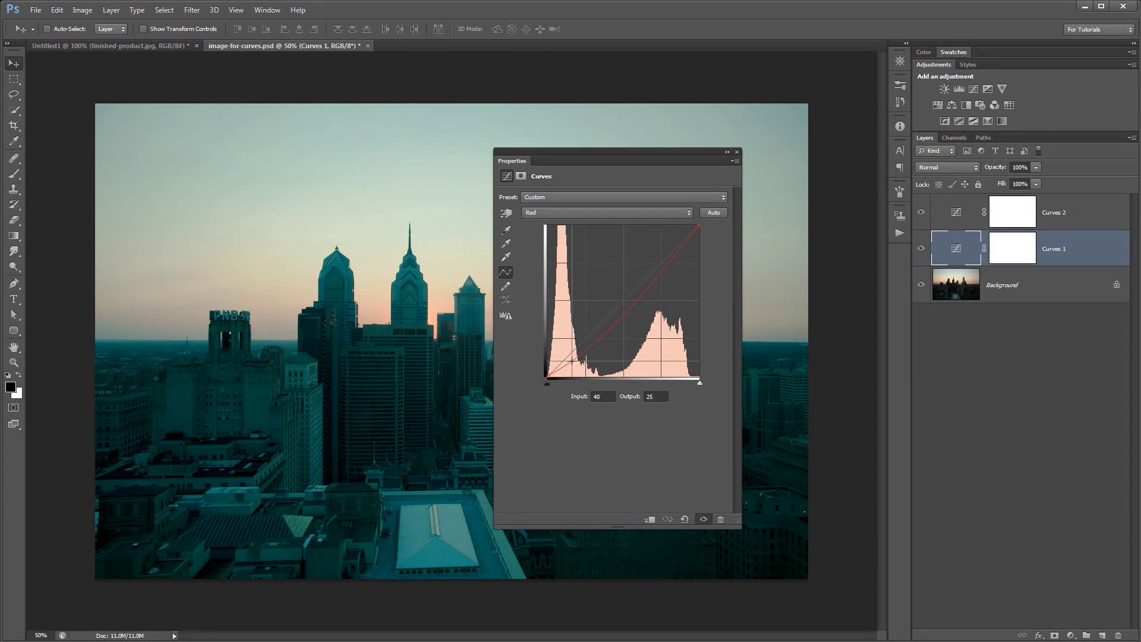
left_click_drag(611, 154, 363, 186)
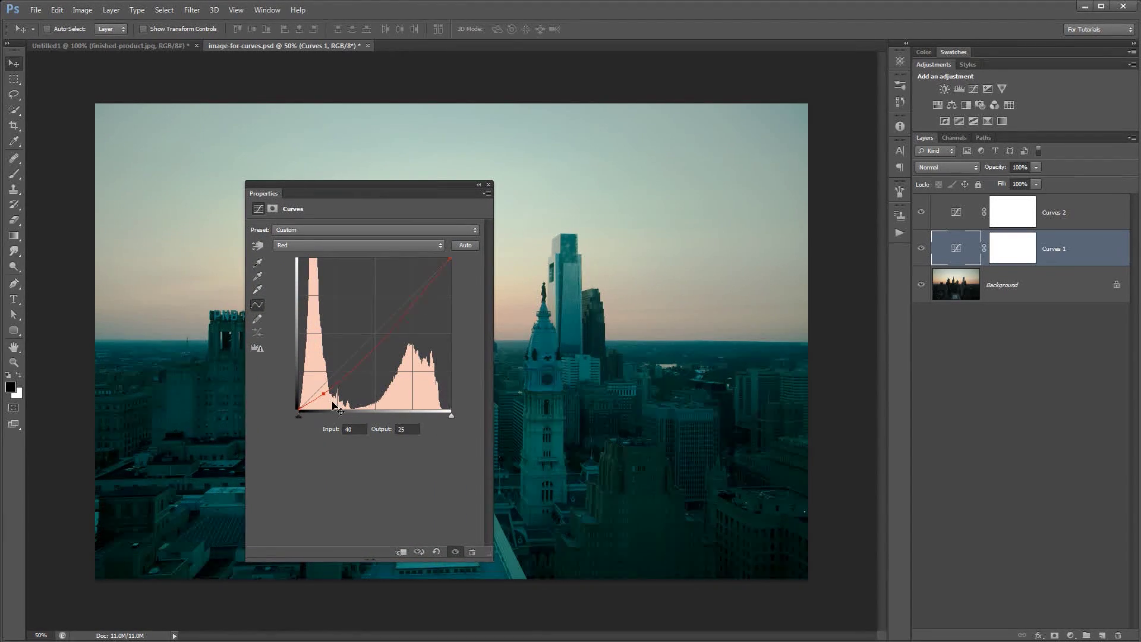
left_click_drag(421, 295, 409, 289)
left_click(921, 250)
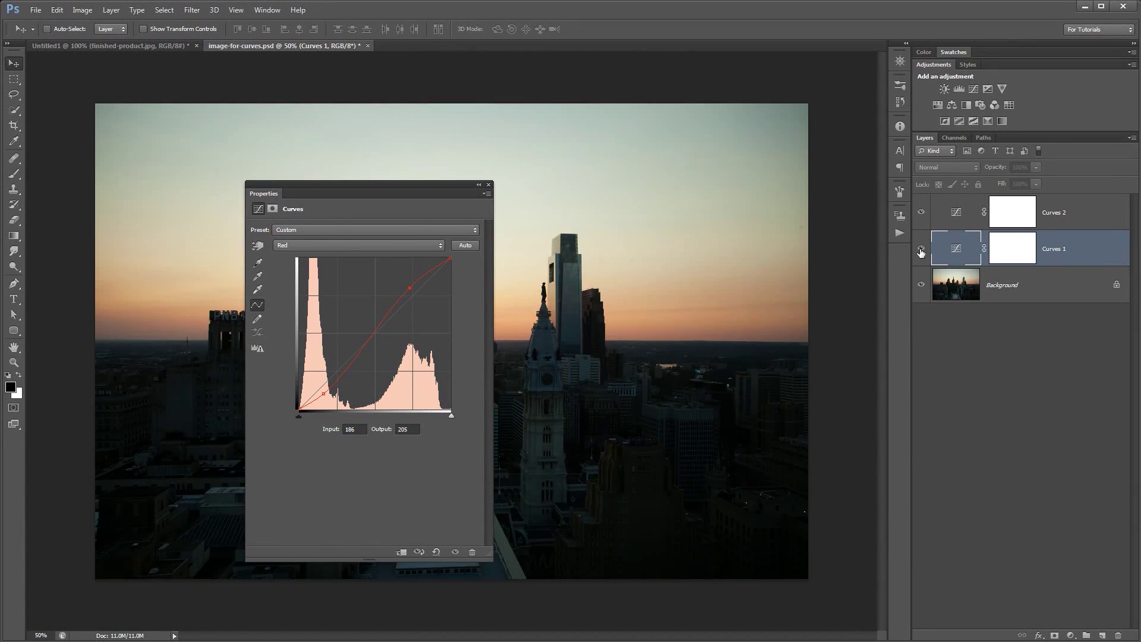
left_click(921, 250)
left_click(921, 250)
left_click(921, 249)
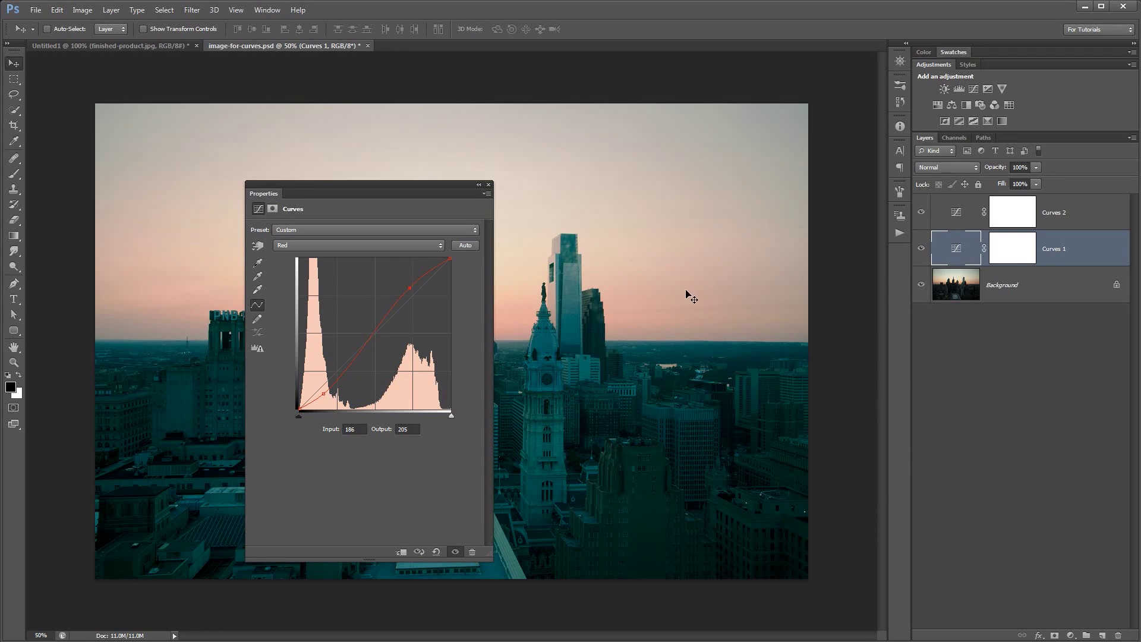
Step: Remove the trial red points and bow the Red curve upward to warm the image pink
left_click(412, 290, "ctrl")
left_click(323, 394, "ctrl")
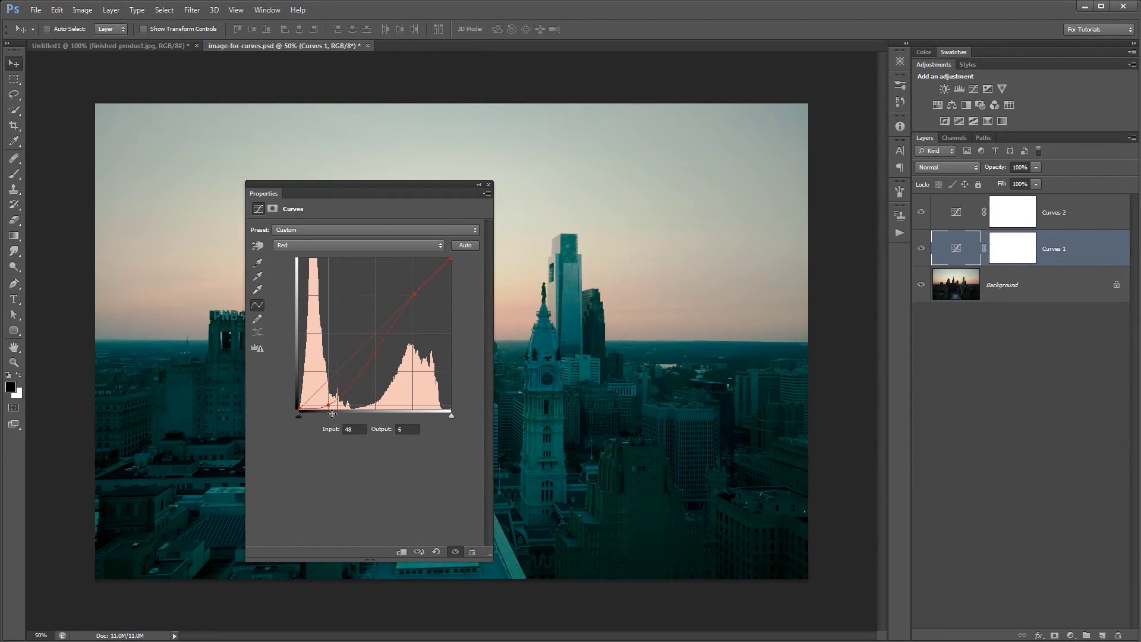
left_click_drag(415, 297, 369, 328)
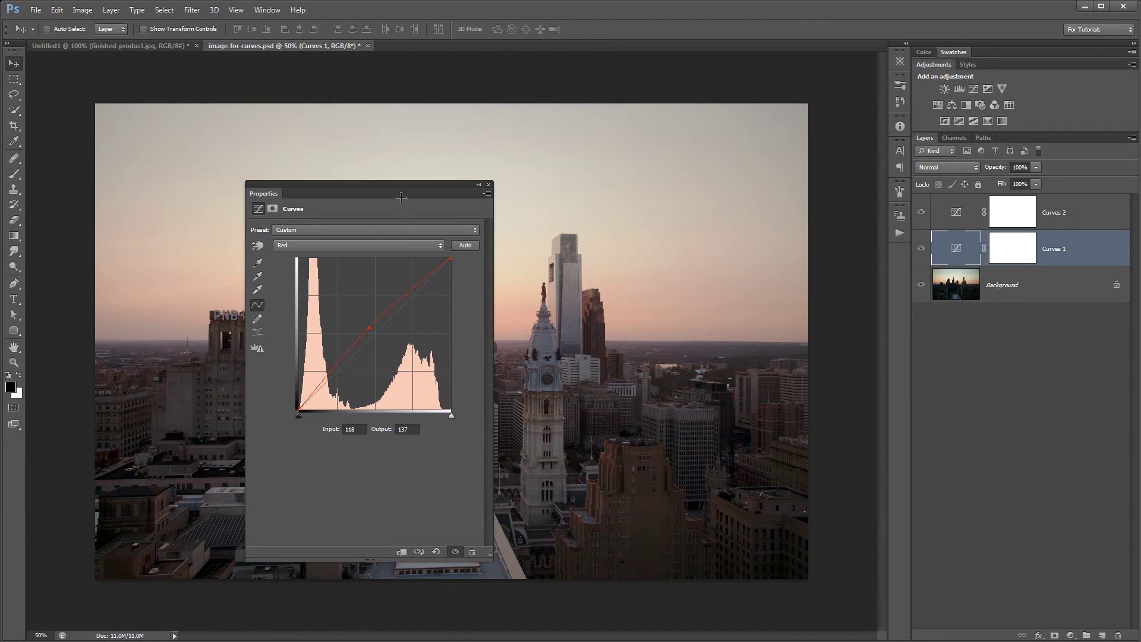
left_click_drag(402, 191, 275, 176)
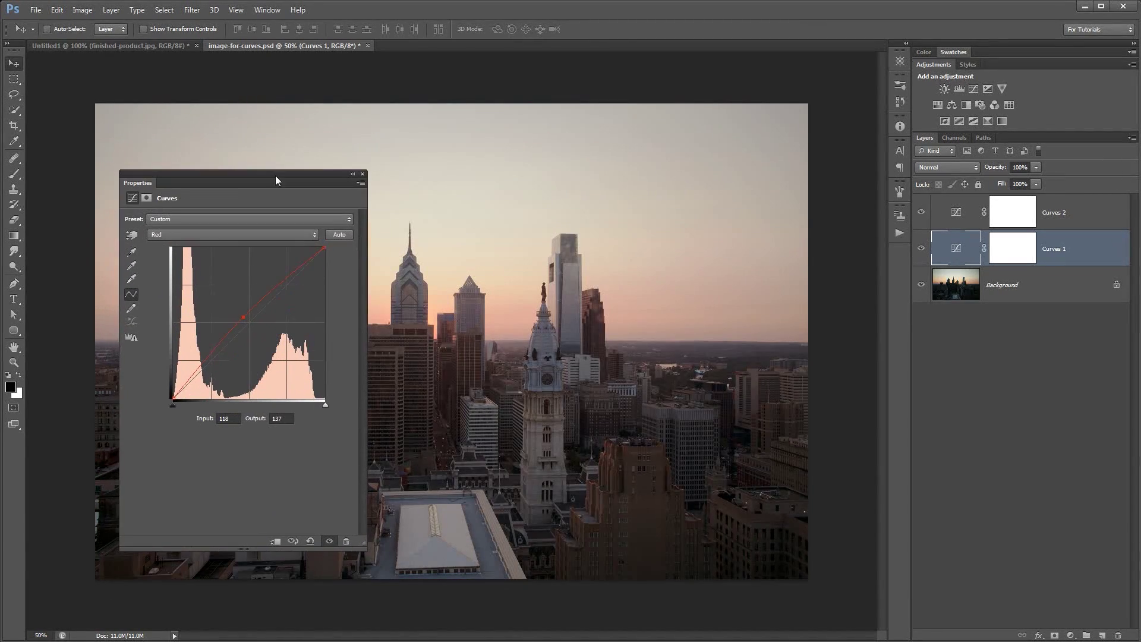
Step: Lower the Green curve's shadows and highlights slightly
left_click(254, 235)
left_click(252, 264)
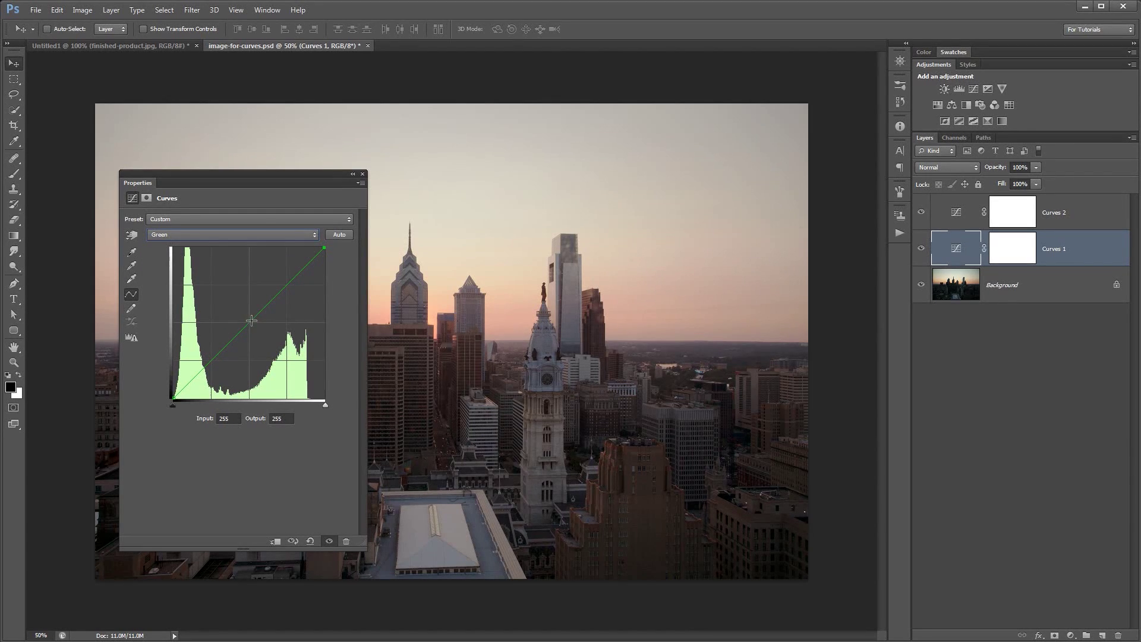
left_click(287, 286)
left_click_drag(223, 349, 224, 354)
left_click_drag(305, 269, 305, 273)
Step: Lower the Blue highlights slightly while keeping the blue shadows near the diagonal
left_click(238, 235)
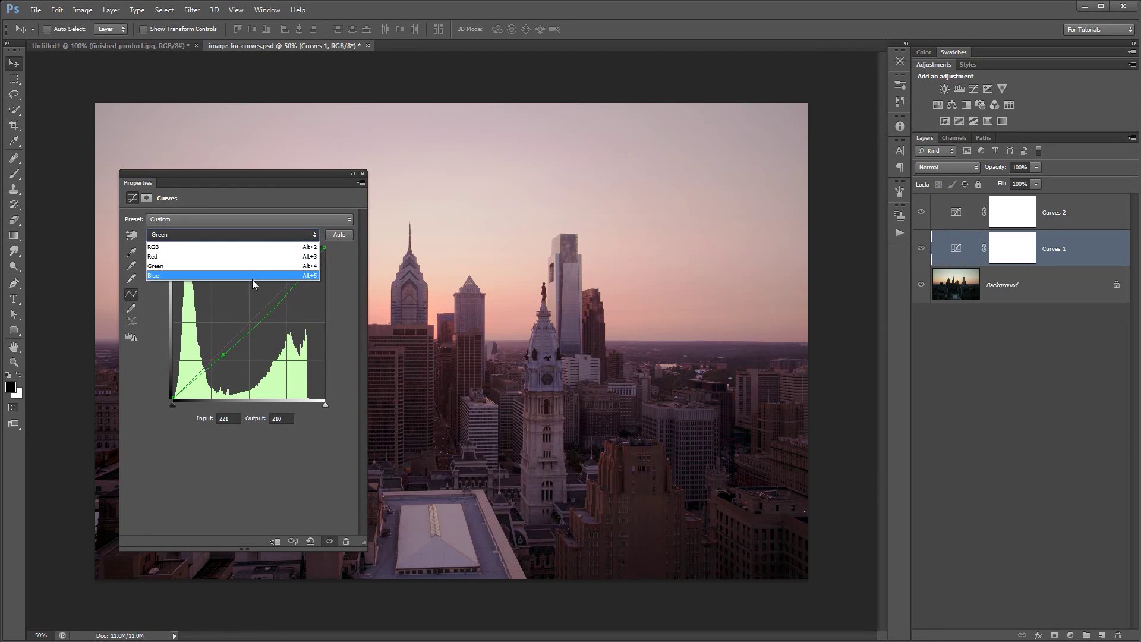
left_click(252, 277)
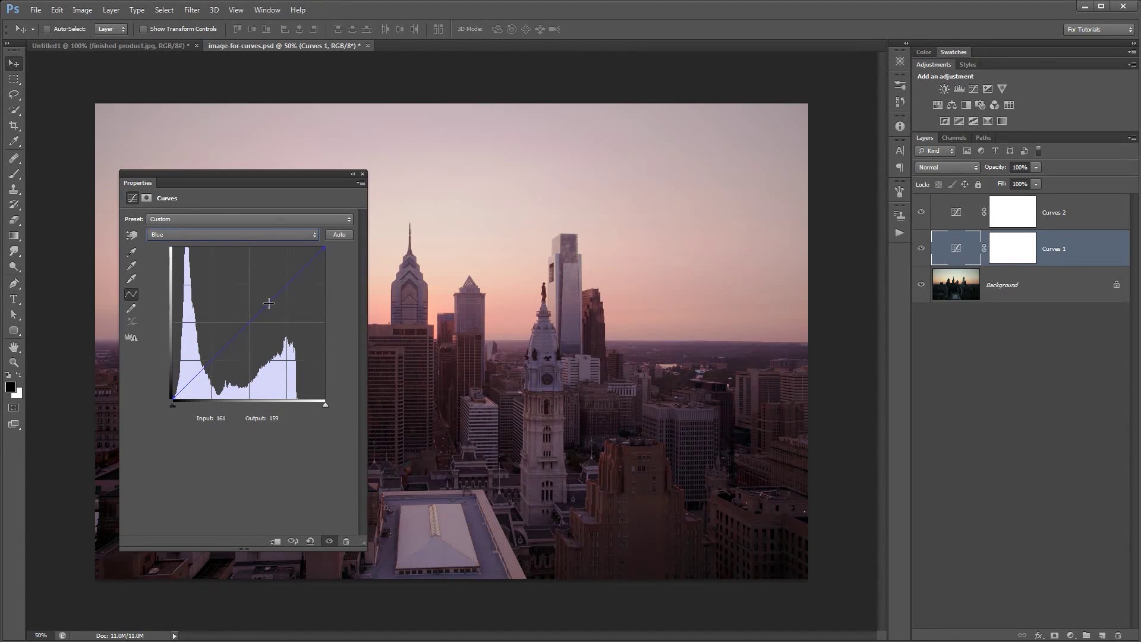
left_click_drag(271, 301, 274, 305)
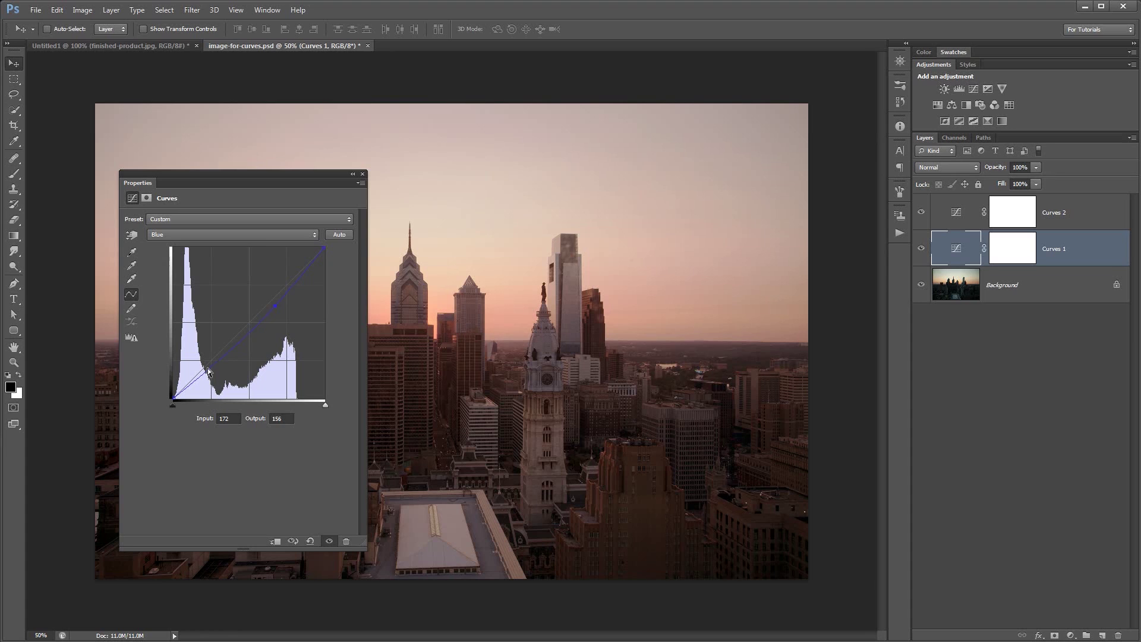
left_click_drag(208, 368, 208, 365)
Step: Raise the Red curve further to Input 82, Output 112 for pinker tones
left_click(260, 234)
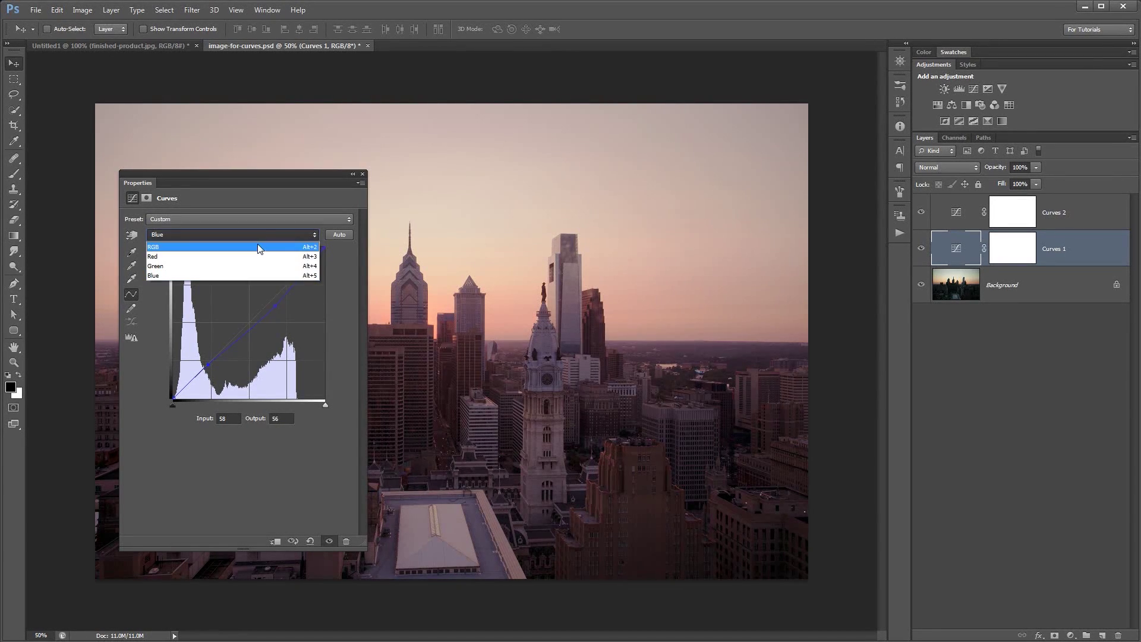
left_click(252, 257)
left_click_drag(243, 317, 221, 332)
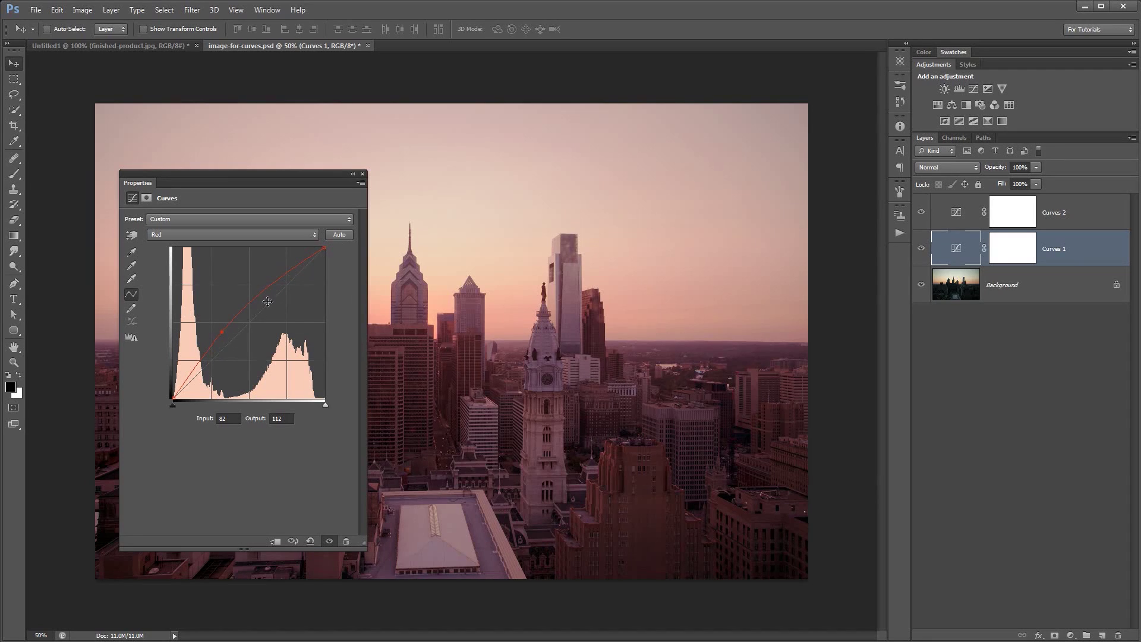
left_click_drag(288, 176, 614, 178)
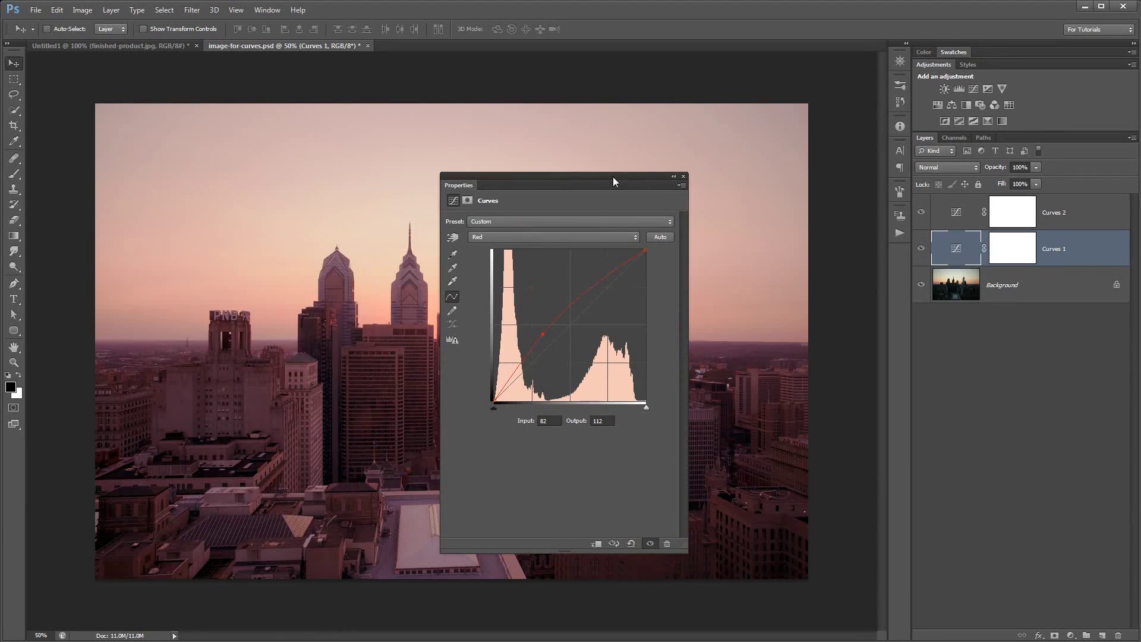
Step: Compare the pink result with the original by hiding both curve layers, then view Curves 2's settings
left_click(683, 176)
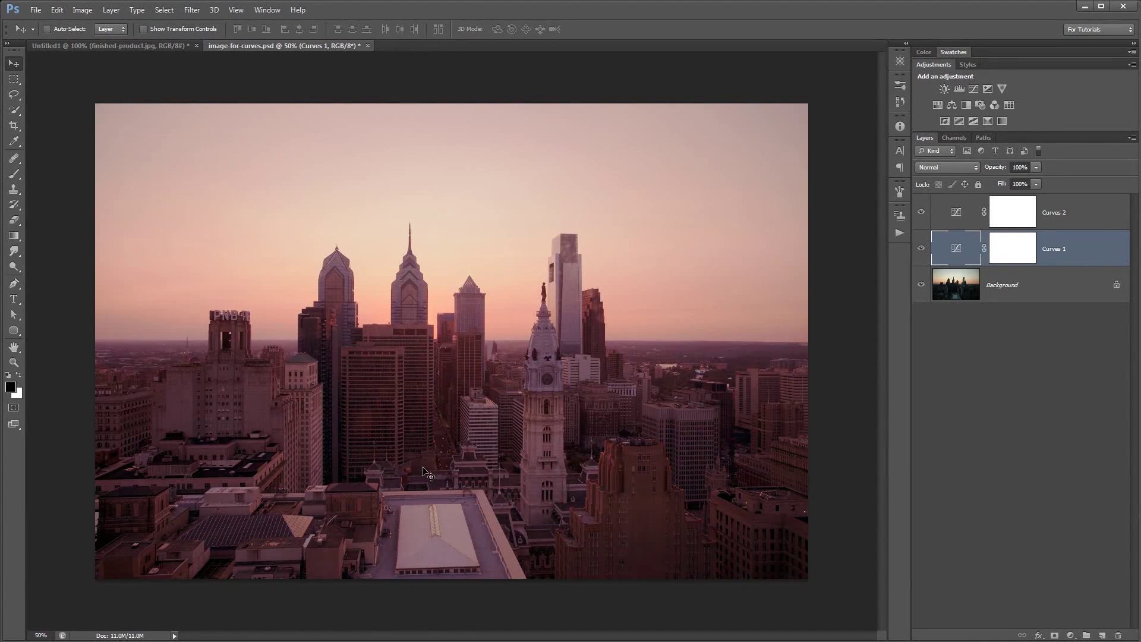
left_click(922, 287, "alt")
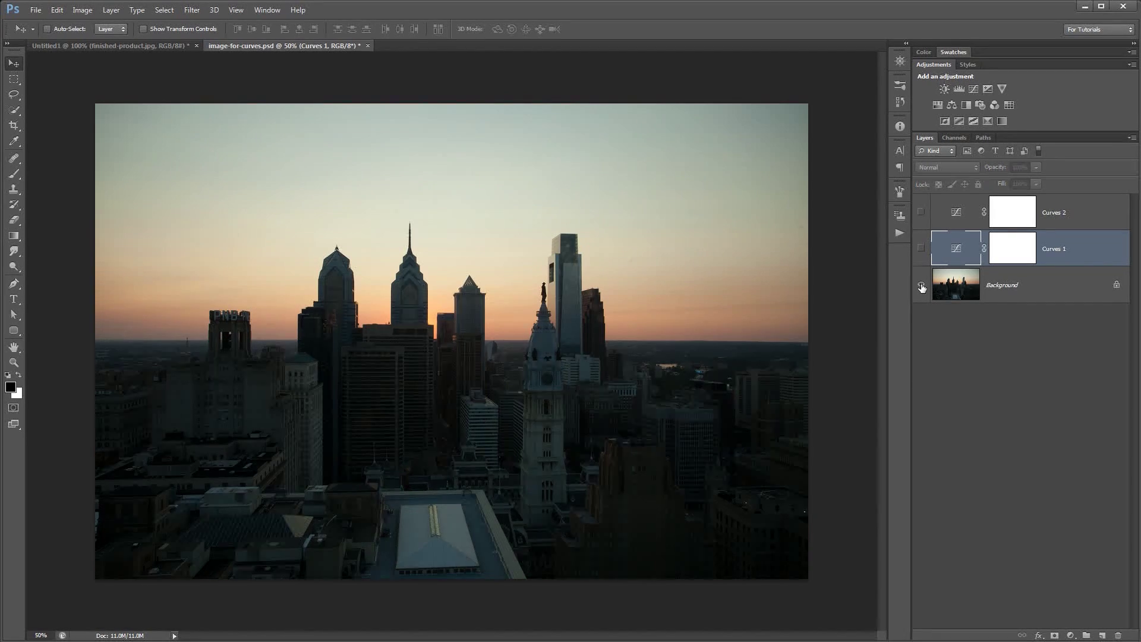
left_click(922, 287, "alt")
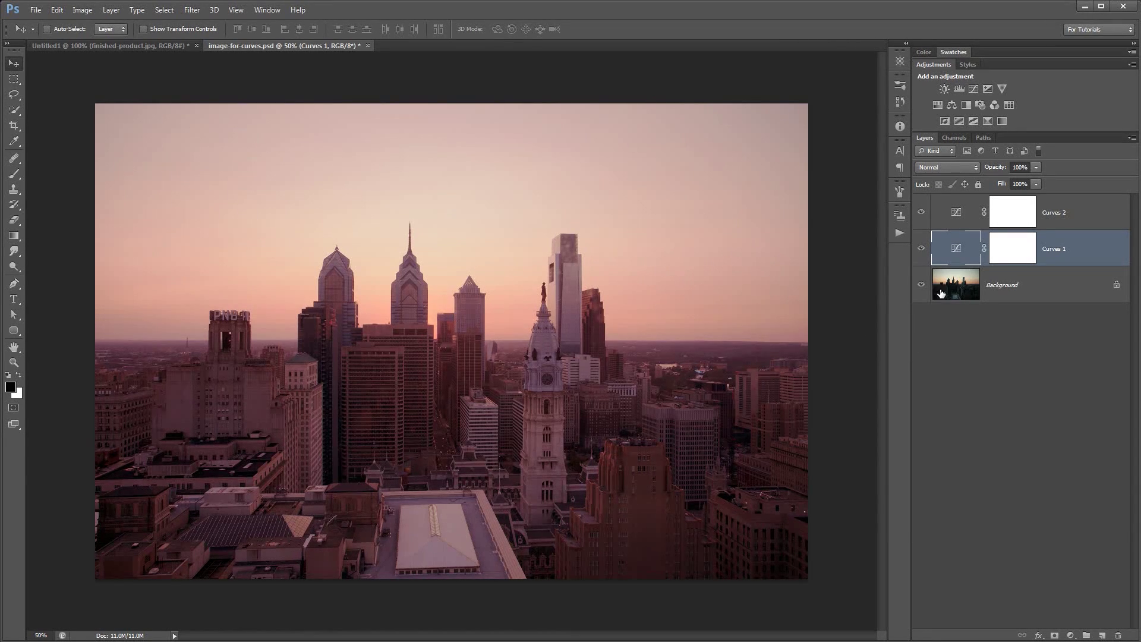
double_click(956, 249)
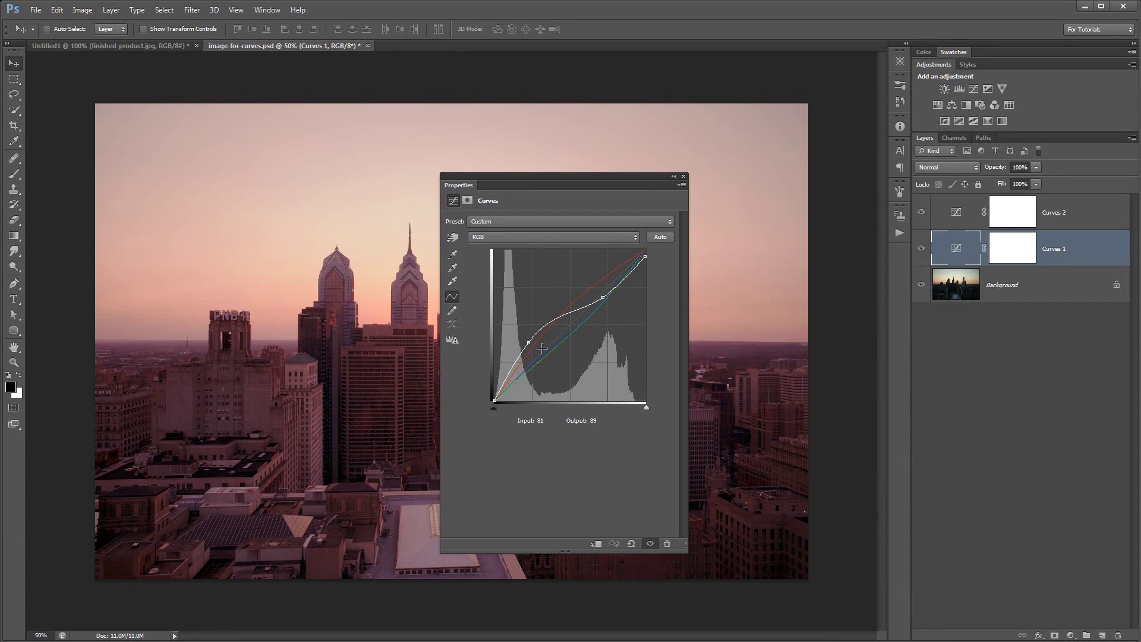
left_click(965, 223)
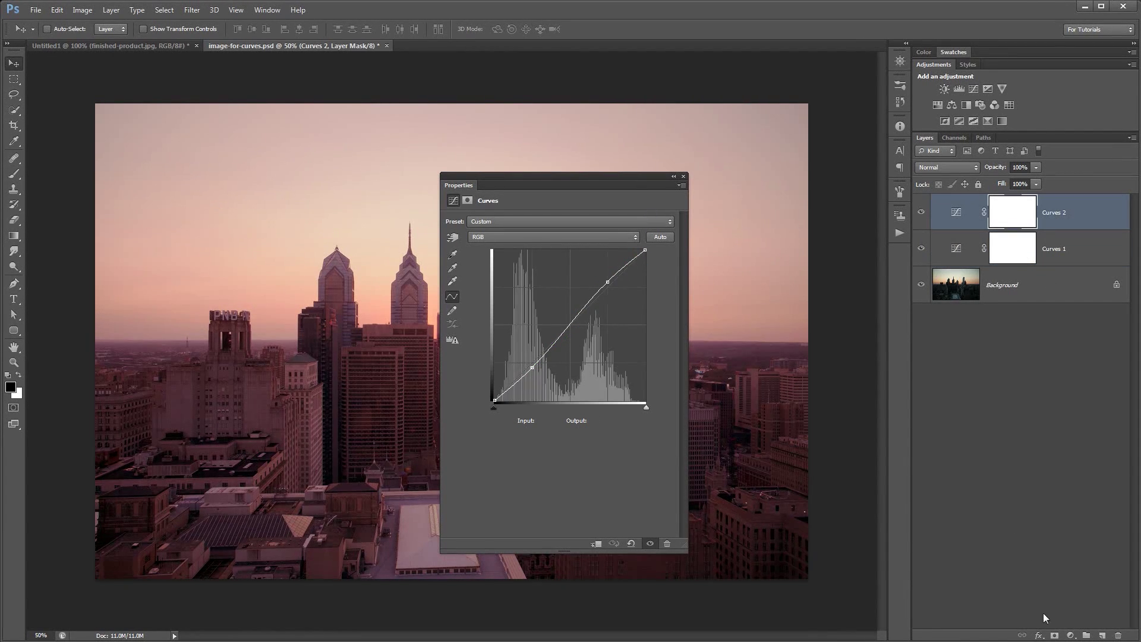
Step: Add a new Curves adjustment layer and delete its trial RGB point to straighten the curve
left_click(1071, 635)
left_click(1052, 444)
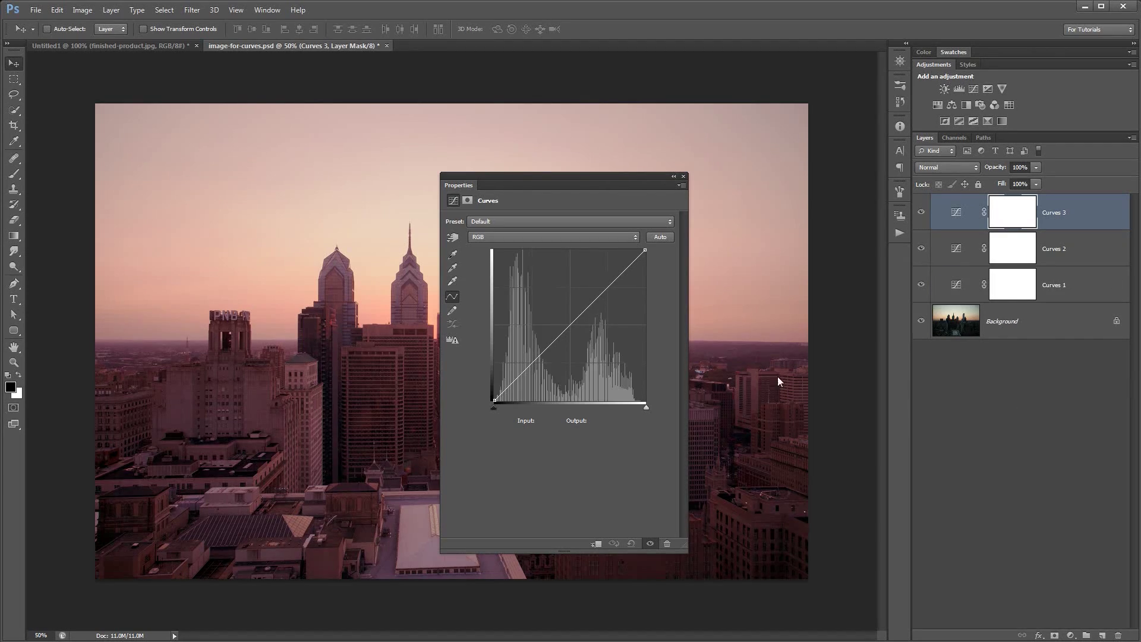
left_click_drag(561, 333, 588, 345)
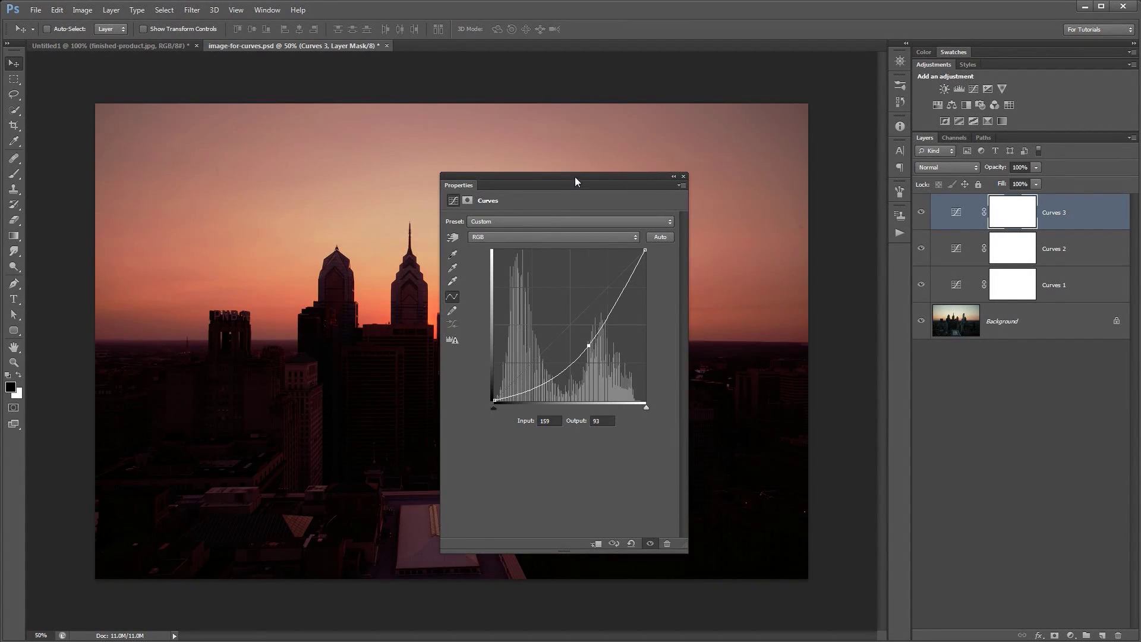
left_click_drag(576, 176, 554, 160)
left_click(569, 328)
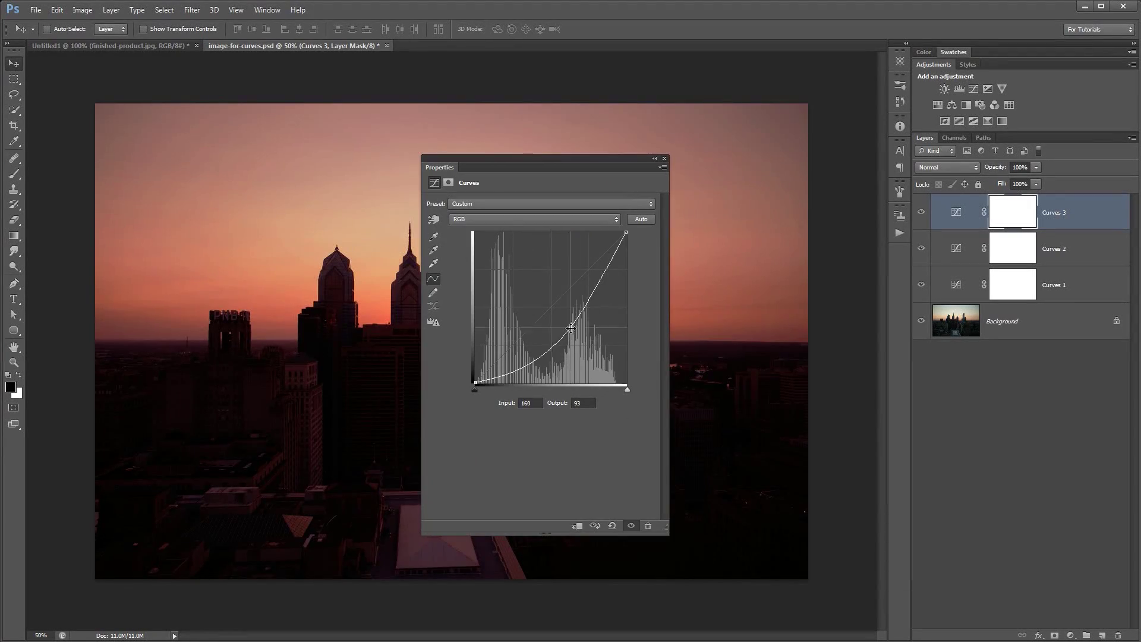
key("Delete")
Step: Shape the new RGB curve into a gentle S with several points
left_click_drag(562, 300, 533, 311)
left_click(503, 355)
left_click_drag(528, 330, 529, 334)
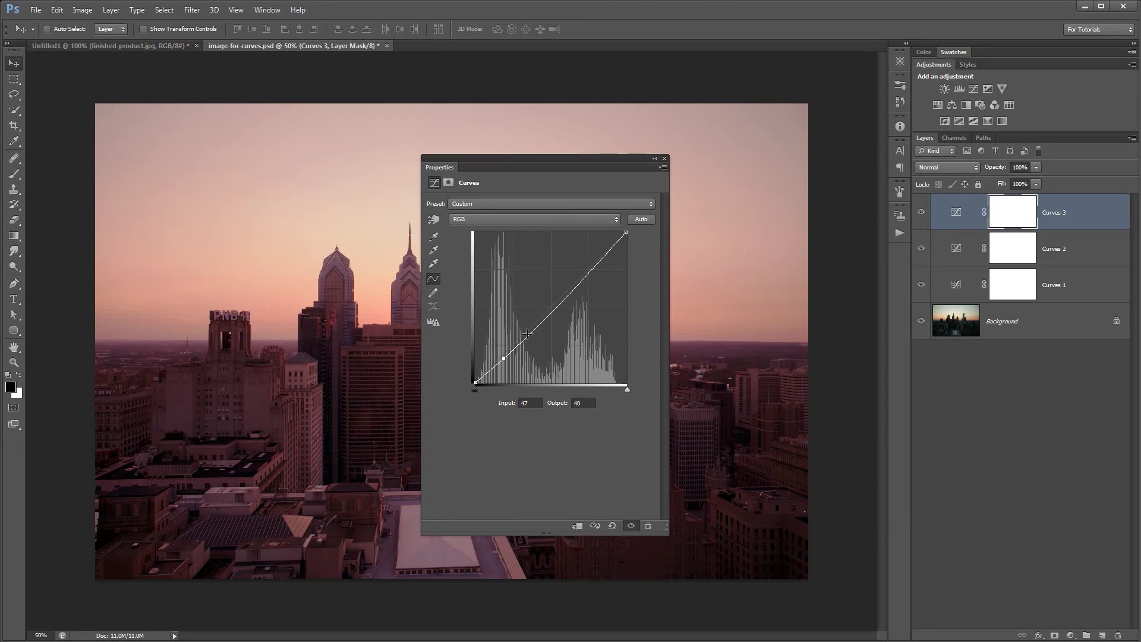
left_click(566, 301)
left_click_drag(592, 267, 593, 278)
left_click(608, 255)
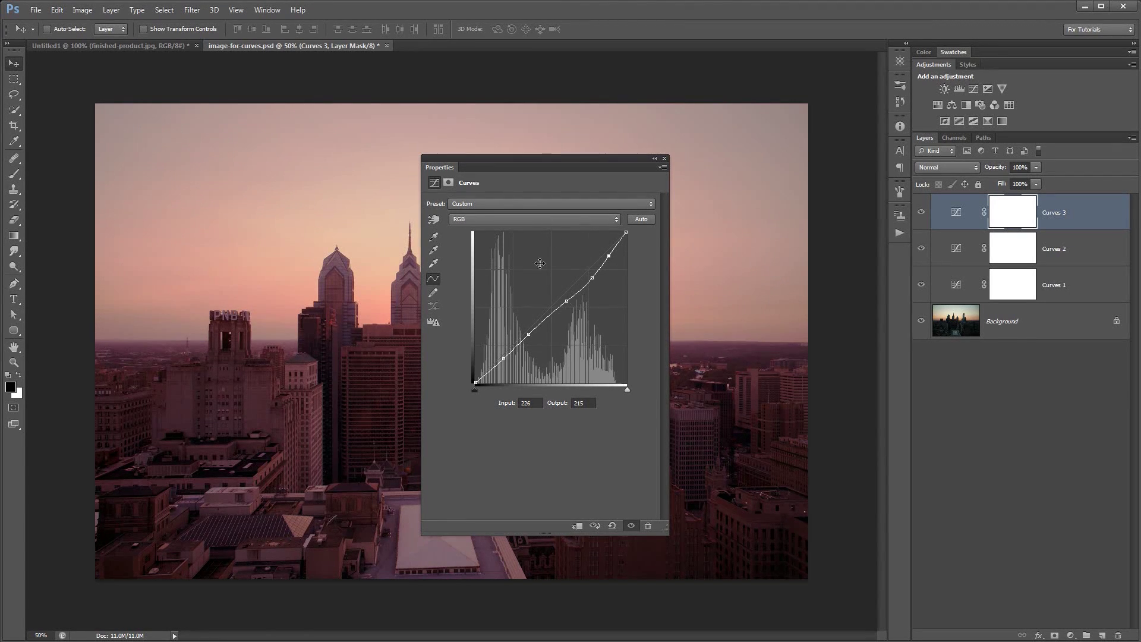
Step: Raise the Red curve and pull down the Green and Blue curves to redden the skyline
left_click(541, 219)
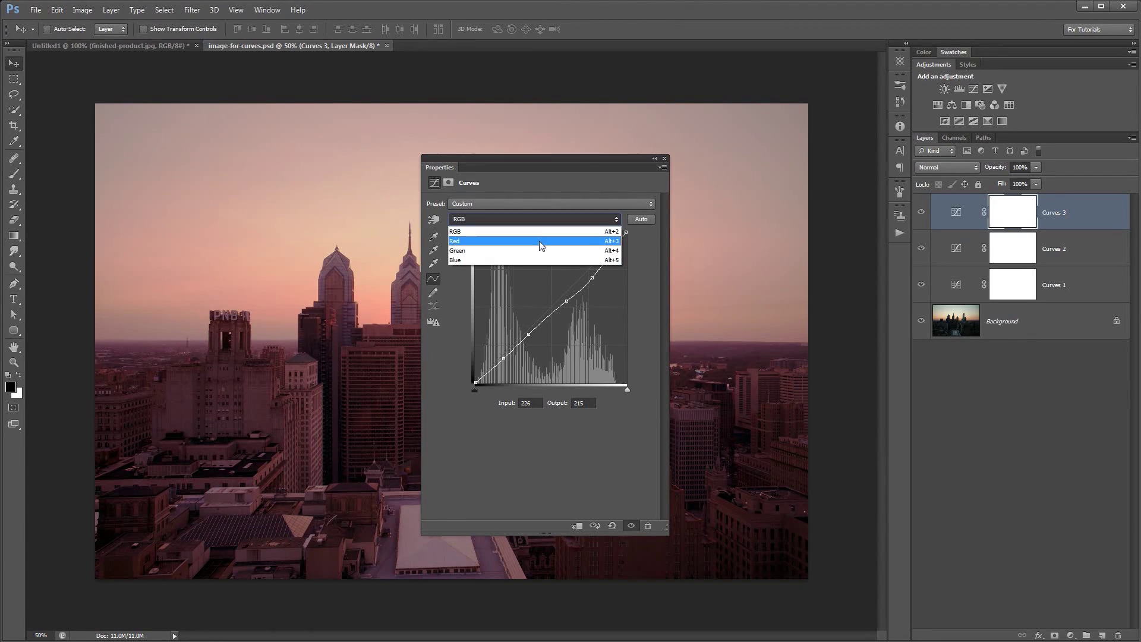
left_click(540, 240)
mouse_move(548, 310)
left_mouse_down()
mouse_move(548, 297)
mouse_move(552, 325)
mouse_move(556, 315)
left_mouse_up()
left_click(550, 219)
left_click(552, 251)
left_click(520, 220)
left_click(526, 261)
mouse_move(551, 157)
left_mouse_down()
mouse_move(913, 209)
mouse_move(687, 189)
mouse_move(1013, 229)
mouse_move(347, 178)
mouse_move(538, 148)
left_mouse_up()
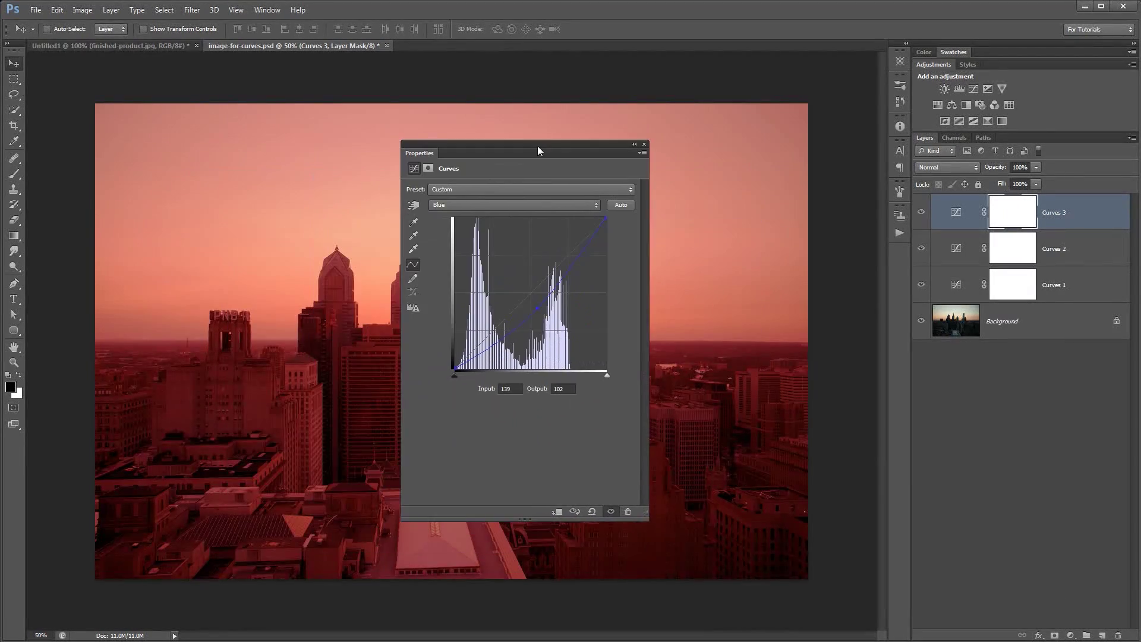
Step: Use the targeted adjustment tool on the sky to lower blue, turning it orange
left_click(413, 205)
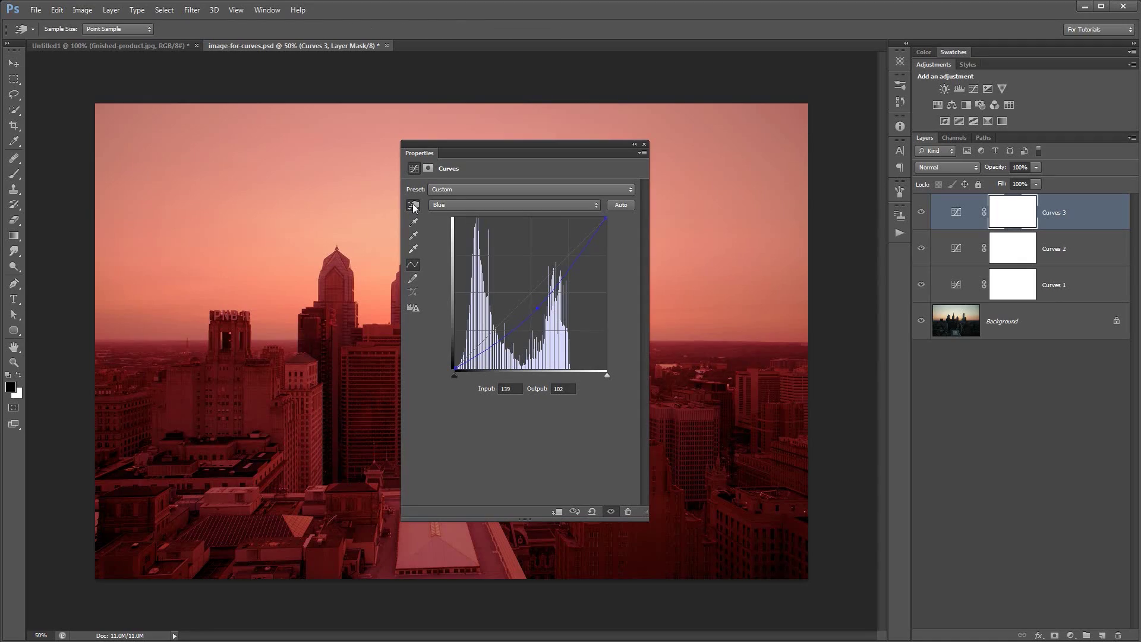
mouse_move(308, 237)
left_mouse_down()
mouse_move(285, 209)
mouse_move(287, 224)
mouse_move(285, 186)
mouse_move(294, 239)
left_mouse_up()
left_click_drag(509, 144, 436, 149)
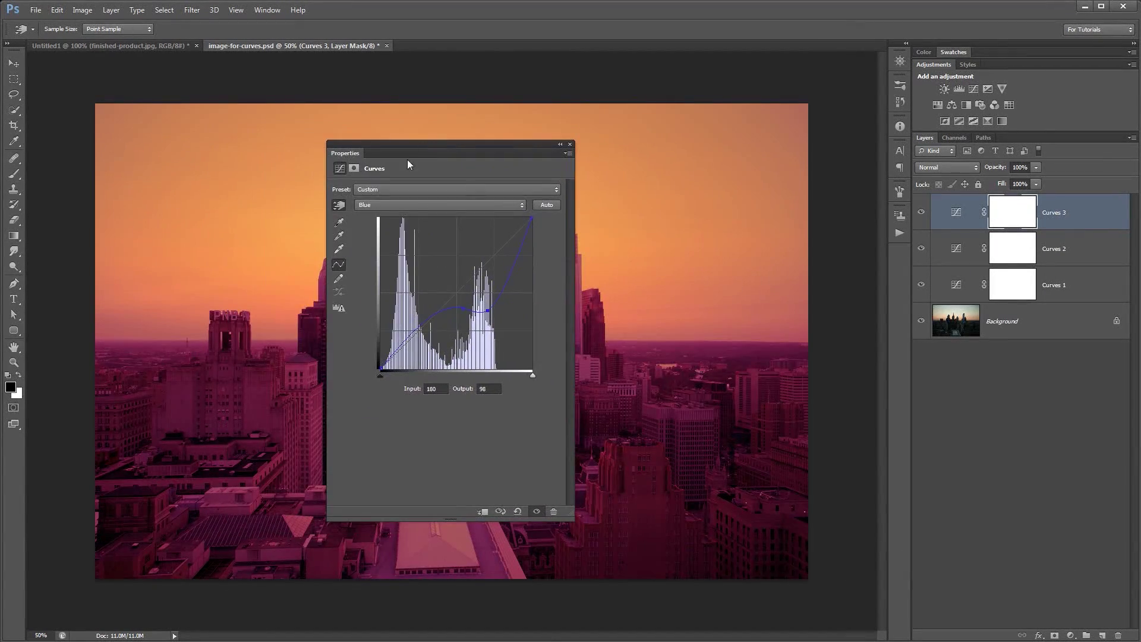
left_click(339, 206)
Step: Switch back to the RGB curve and drag the Curves 3 layer to the trash
left_click(422, 203)
left_click(418, 219)
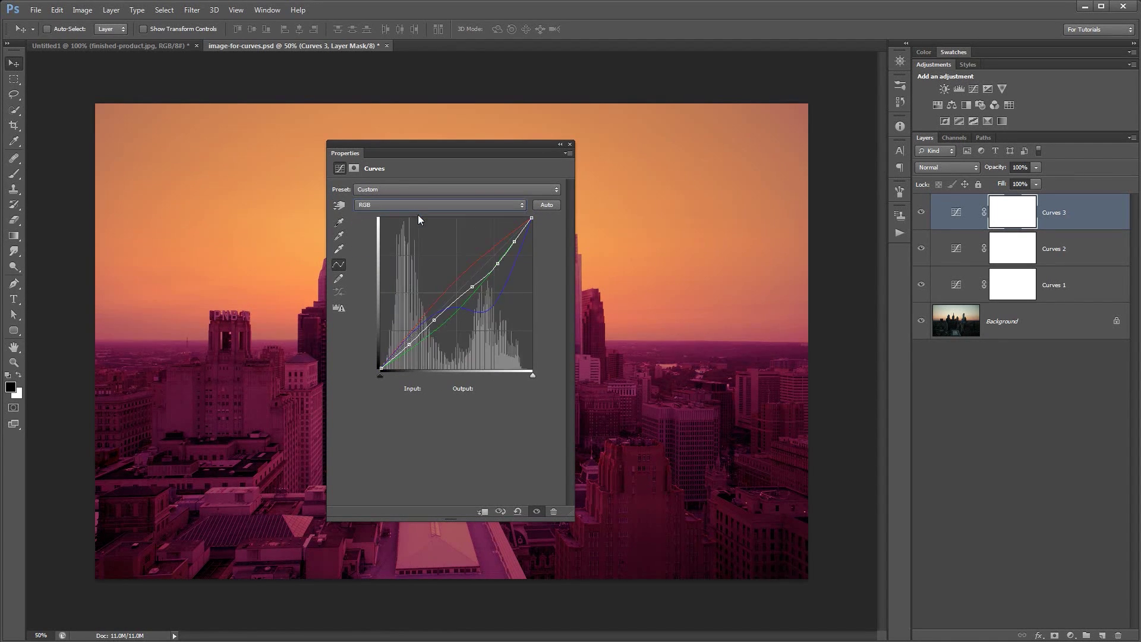
left_click_drag(973, 219, 1118, 635)
left_click_drag(469, 143, 674, 145)
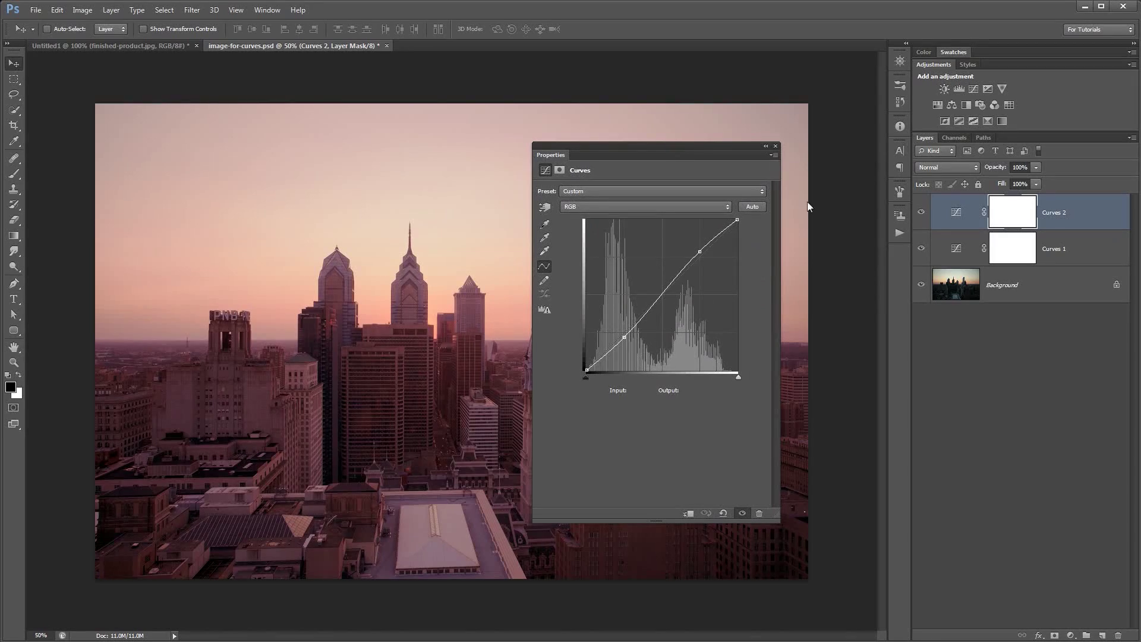
Step: Add a new Curves adjustment layer named Curves 3
left_click(111, 10)
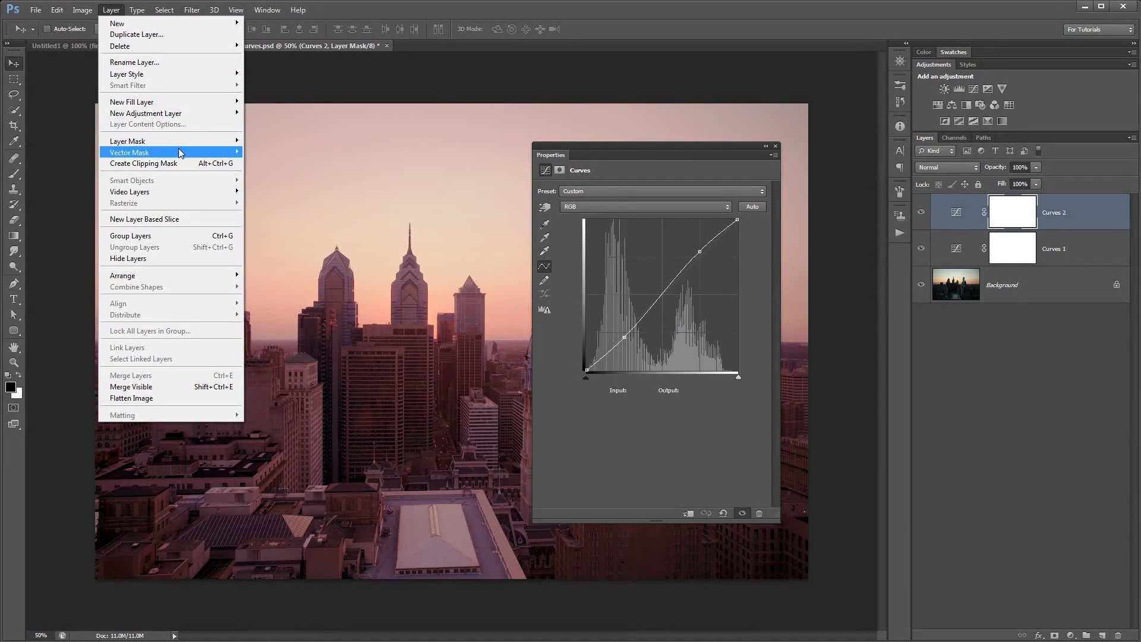
mouse_move(175, 115)
left_click(267, 135)
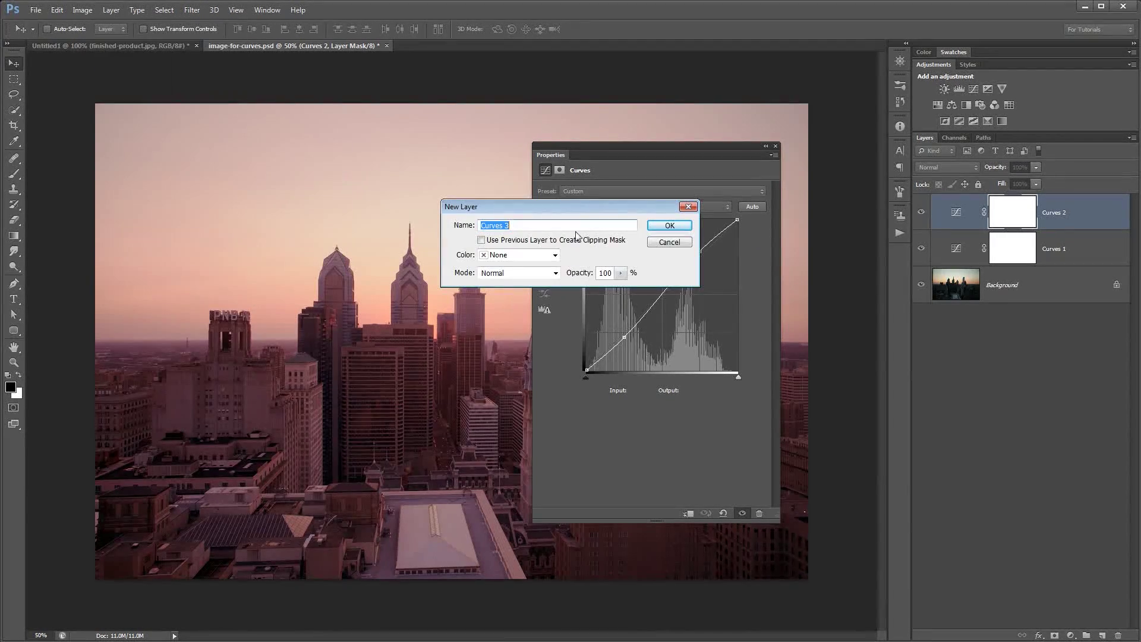
left_click(663, 229)
left_click_drag(690, 147, 311, 183)
Step: Raise the Red midtones slightly, pull the Green shadows down and lift the Green highlights
left_click(301, 237)
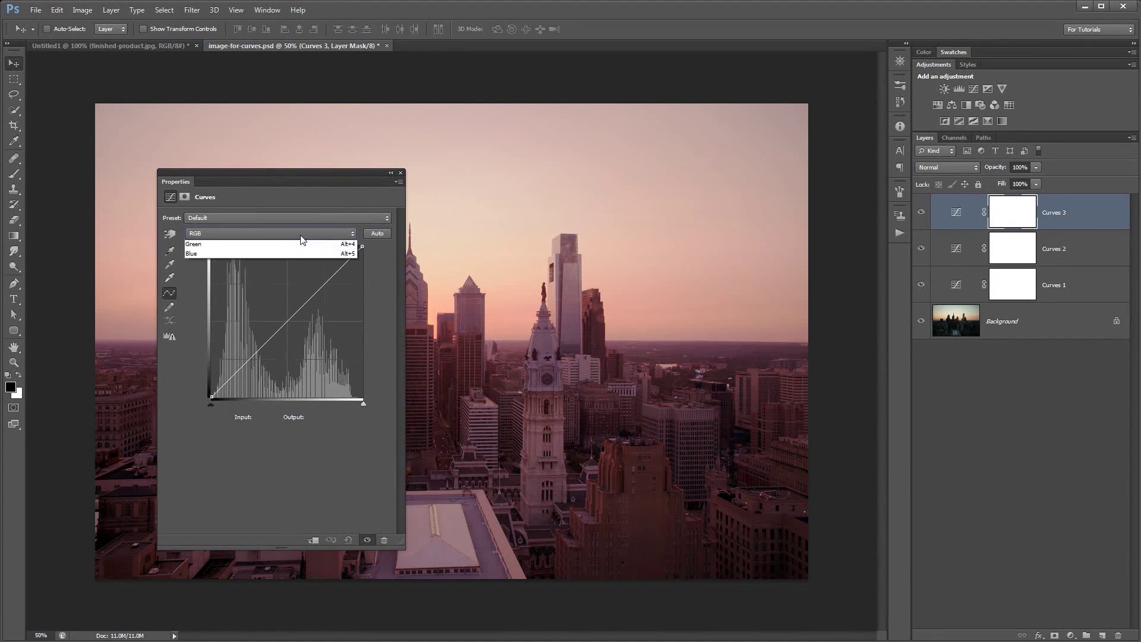
left_click(261, 256)
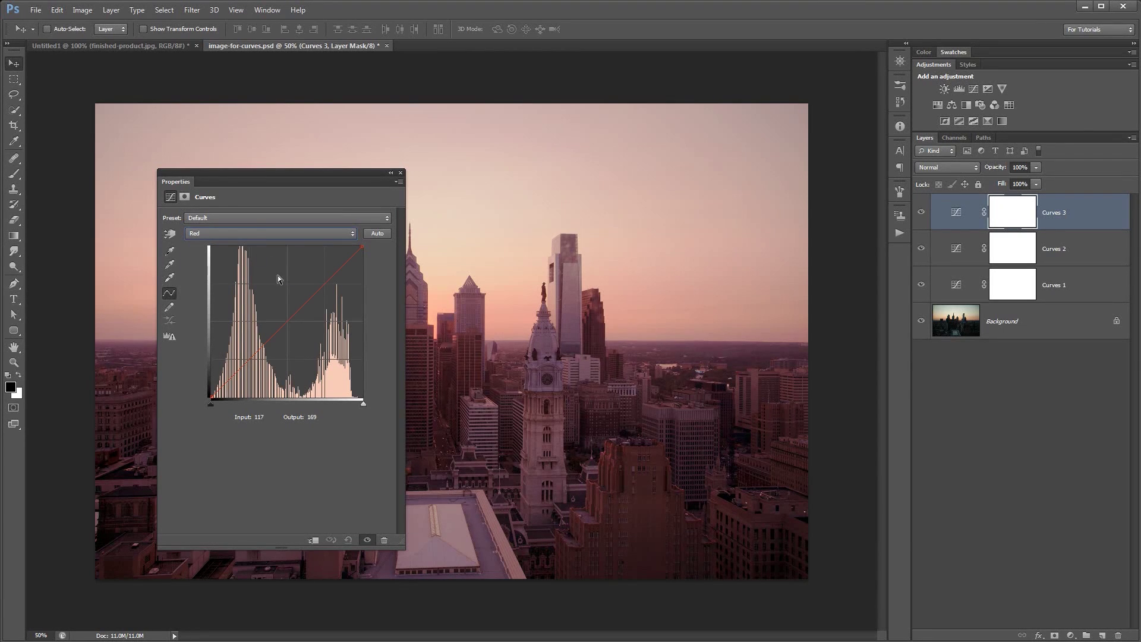
left_click(257, 234)
left_click(240, 260)
left_click(281, 321)
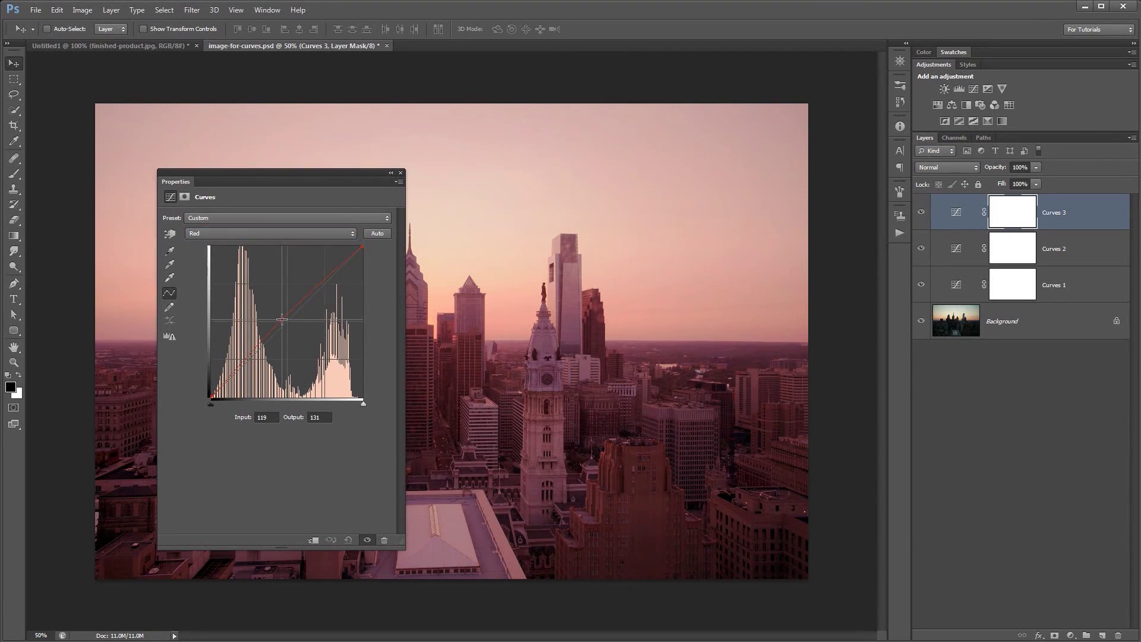
left_click(267, 235)
left_click(268, 269)
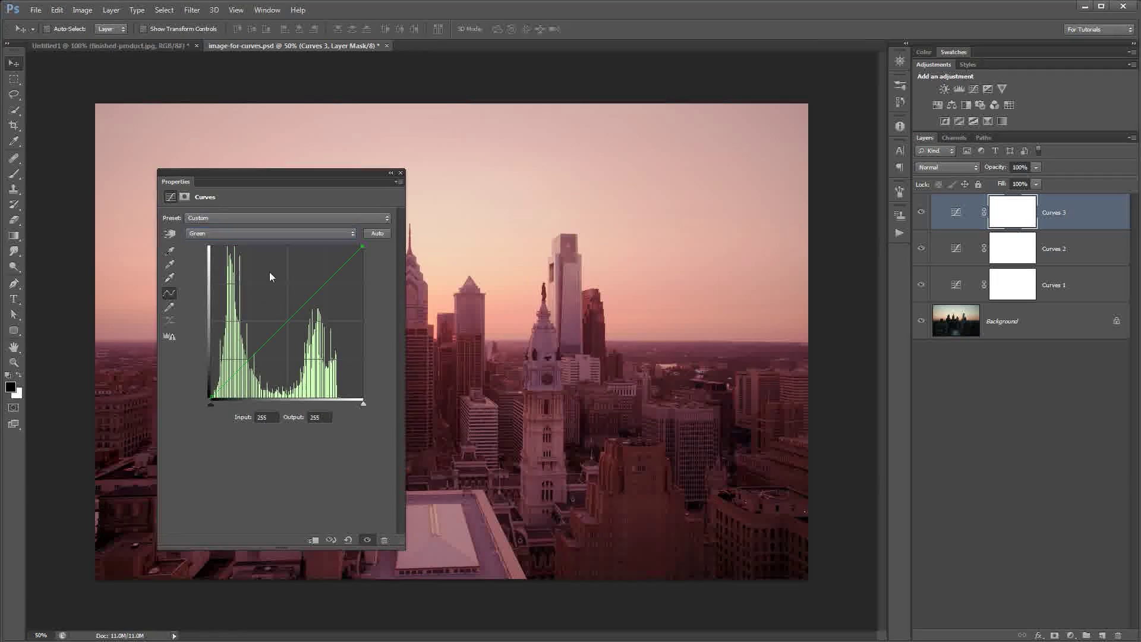
left_click_drag(245, 361, 245, 367)
left_click_drag(323, 285, 323, 281)
Step: Lift the Blue channel shadows and adjust its highlights for warmer tones
left_click(314, 235)
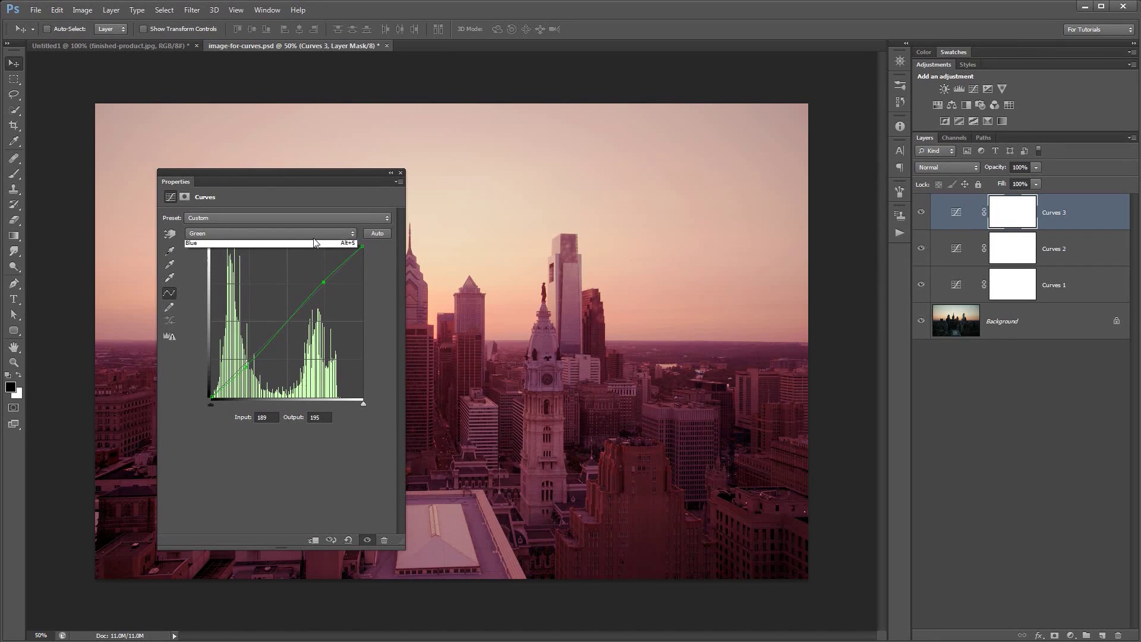
left_click(280, 272)
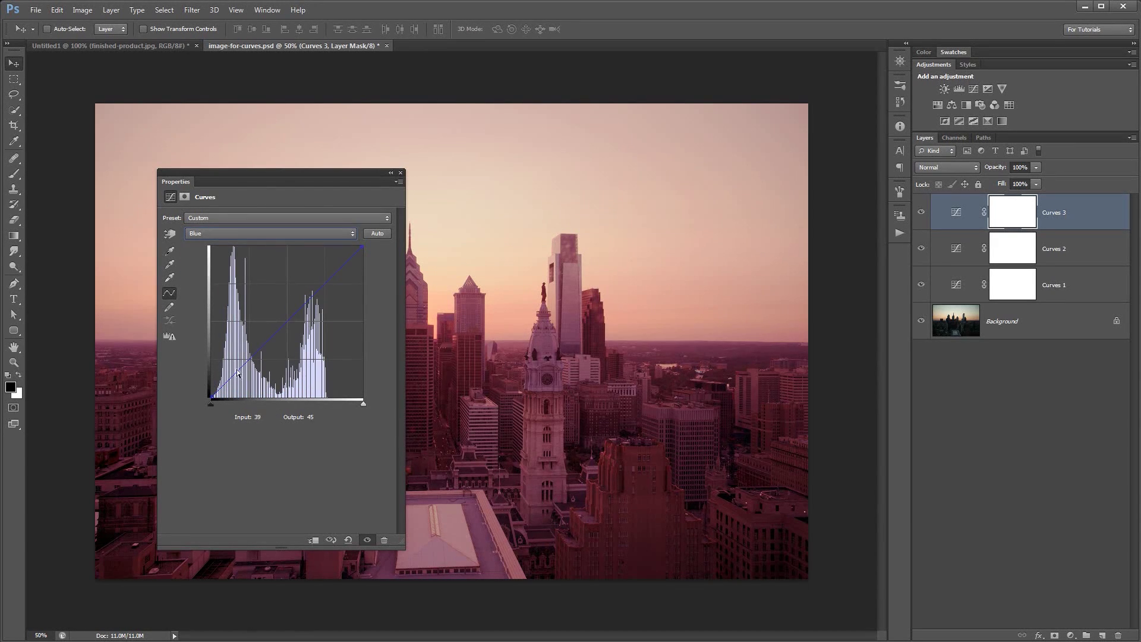
left_click_drag(238, 373, 242, 364)
left_click_drag(324, 282, 328, 287)
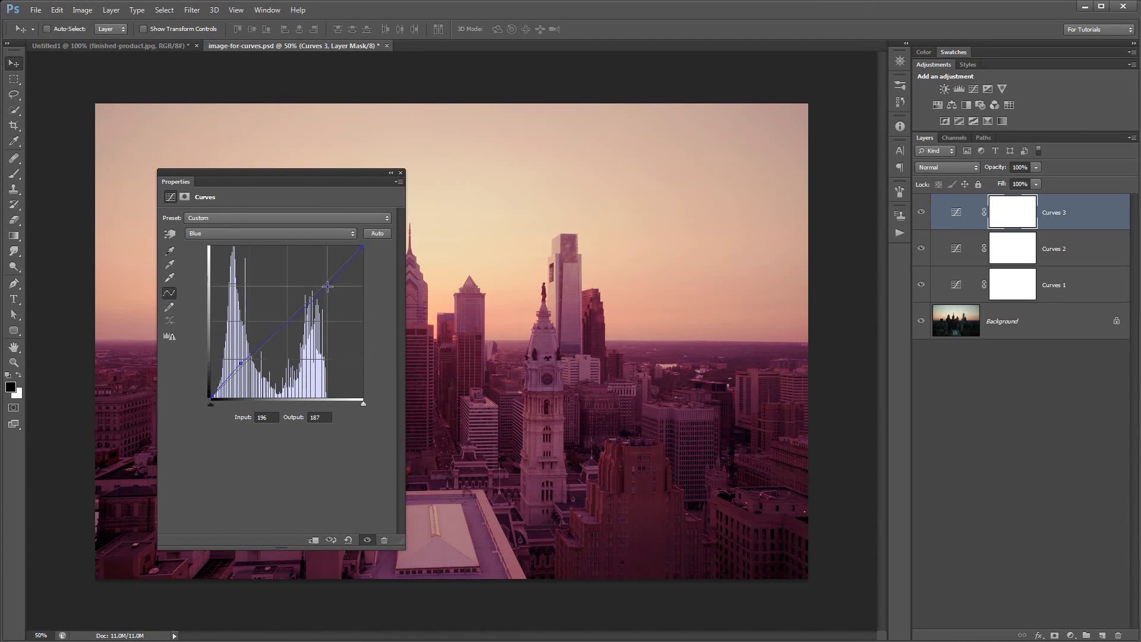
Step: Add shadow and highlight points on the RGB curve, lift the highlights slightly, and close Properties
left_click(265, 235)
left_click(266, 247)
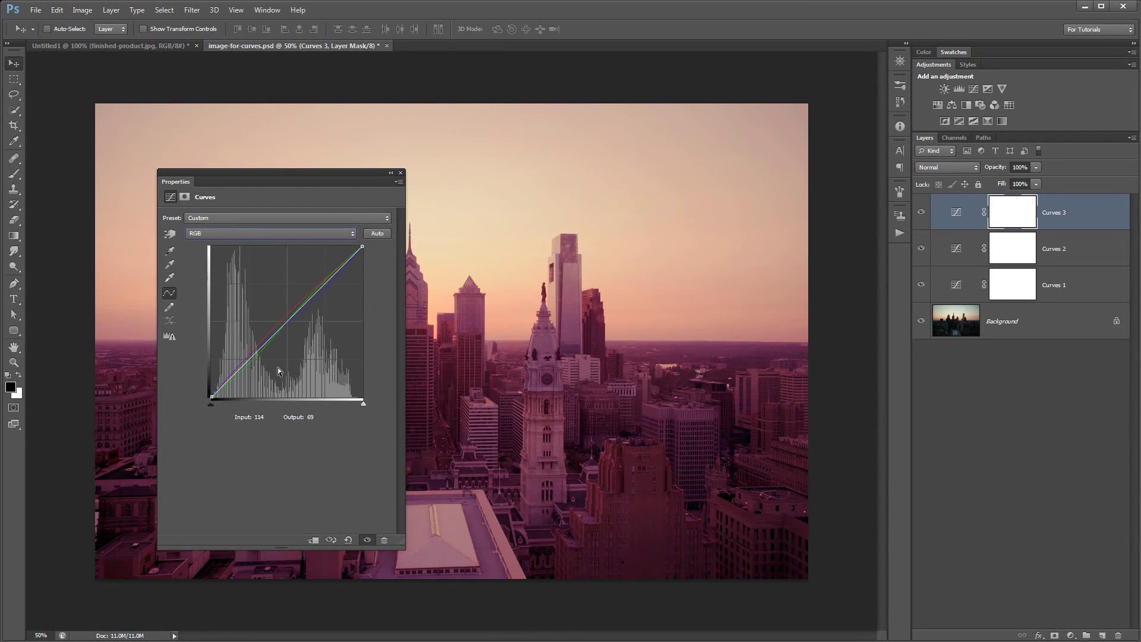
left_click(250, 360)
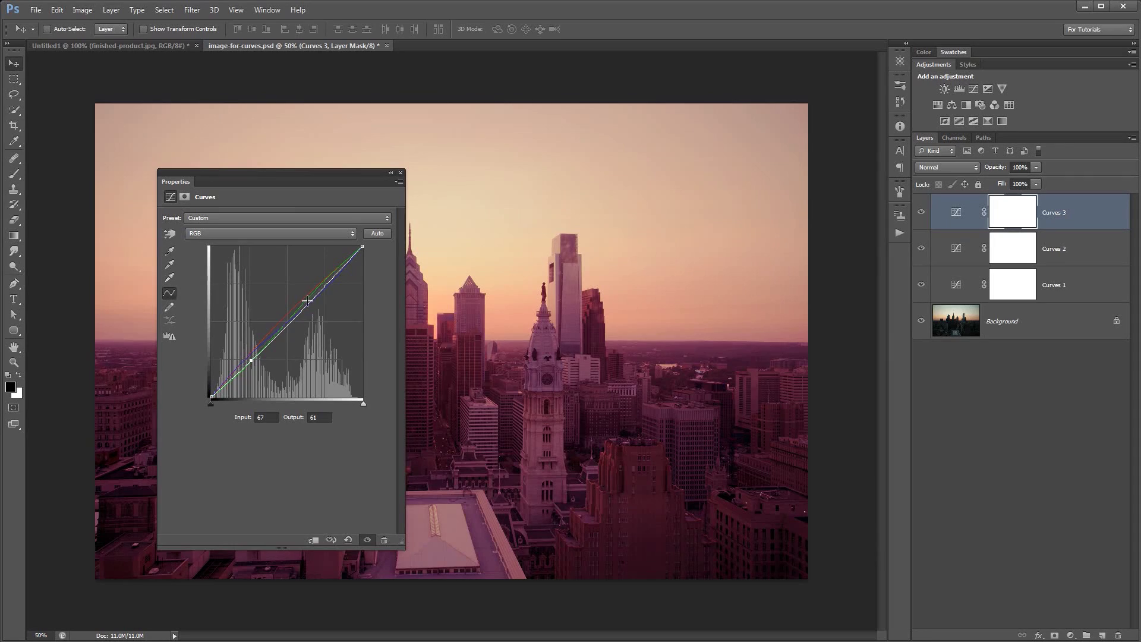
left_click(318, 289)
left_click_drag(319, 289, 317, 289)
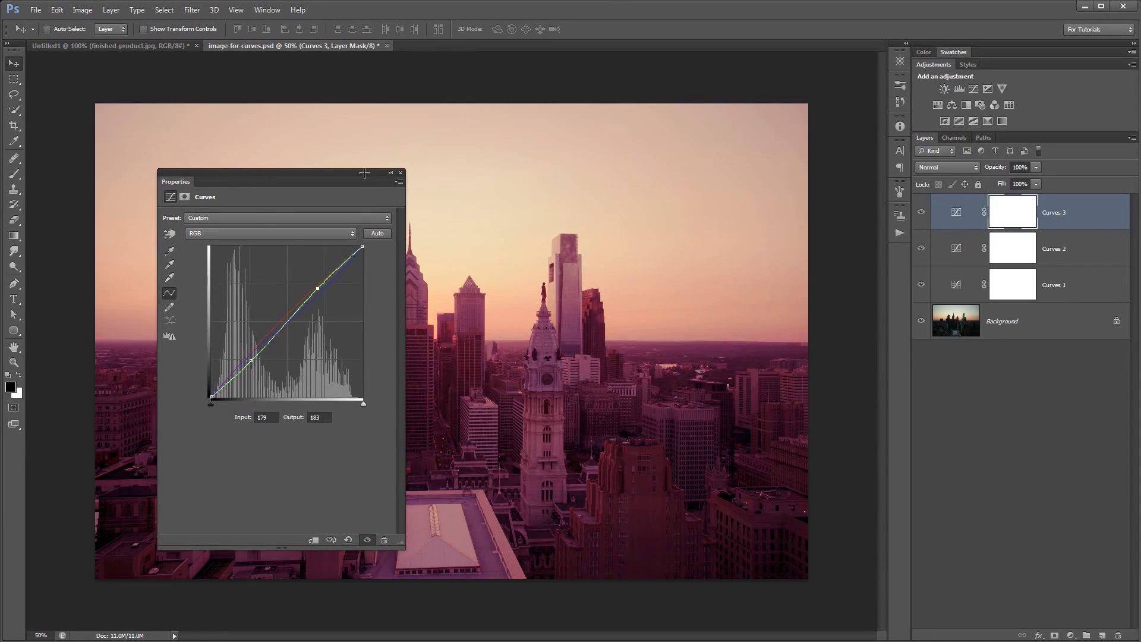
left_click_drag(365, 173, 760, 153)
left_click(794, 152)
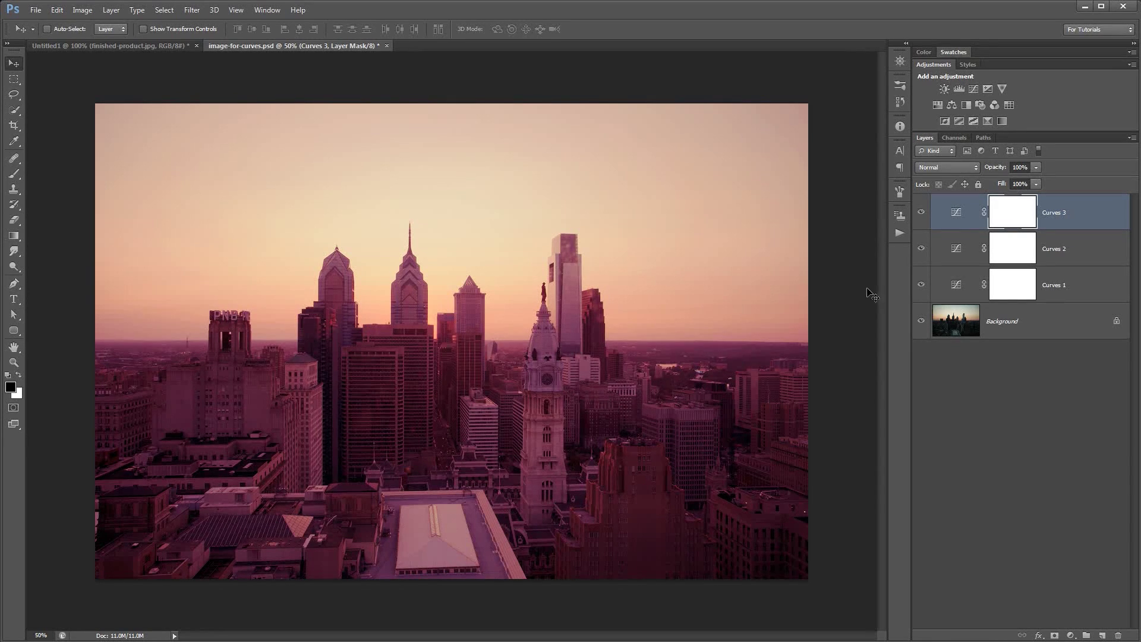
Step: Toggle the Curves 1, 2 and 3 layers' visibility to compare against the dark original
left_click_drag(923, 289, 922, 250)
left_click(922, 213)
left_click(922, 213)
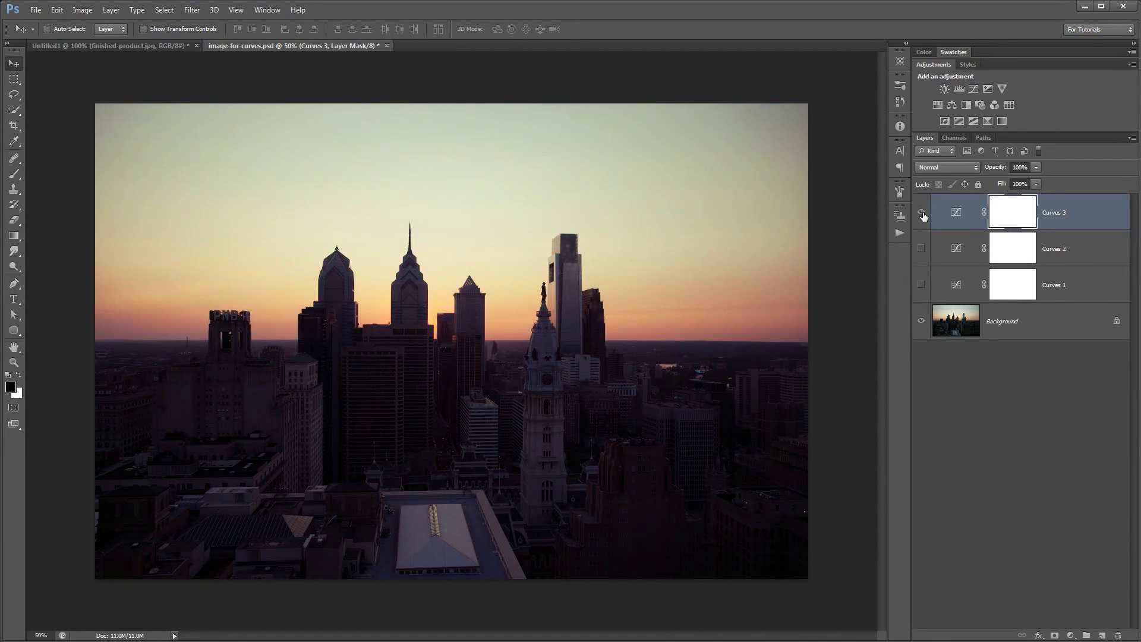
left_click(922, 213)
left_click(922, 213)
left_click(922, 285)
left_click(921, 248)
Step: Delete the Curves 3 layer, then toggle Curves 1 and 2 to recheck the original
left_click(921, 213)
left_click_drag(960, 216, 1118, 635)
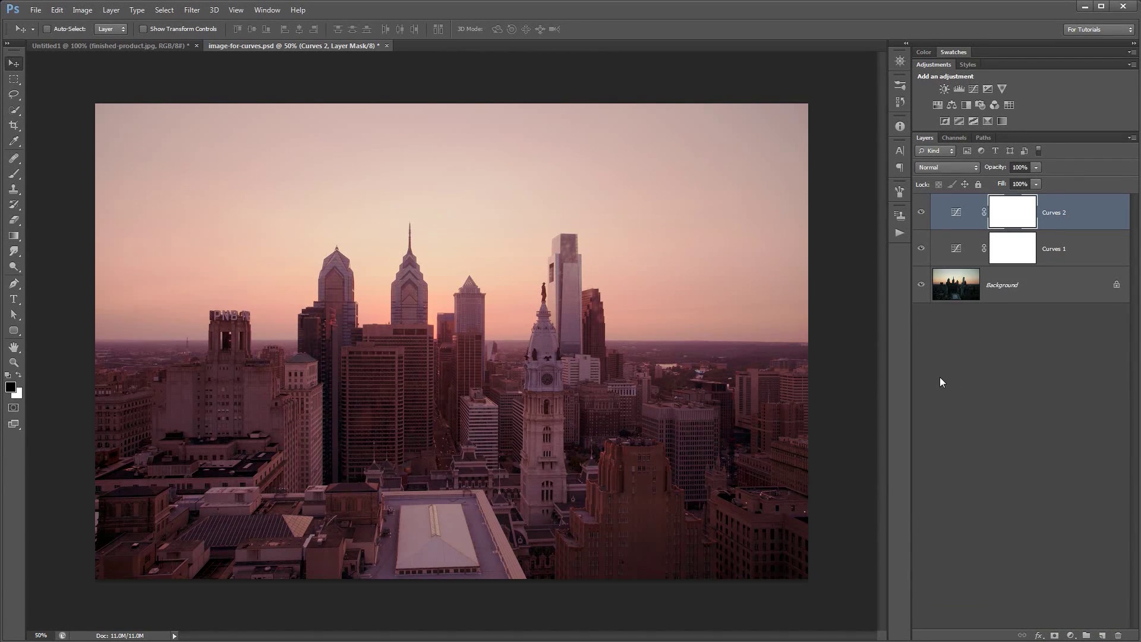
left_click(920, 286, "alt")
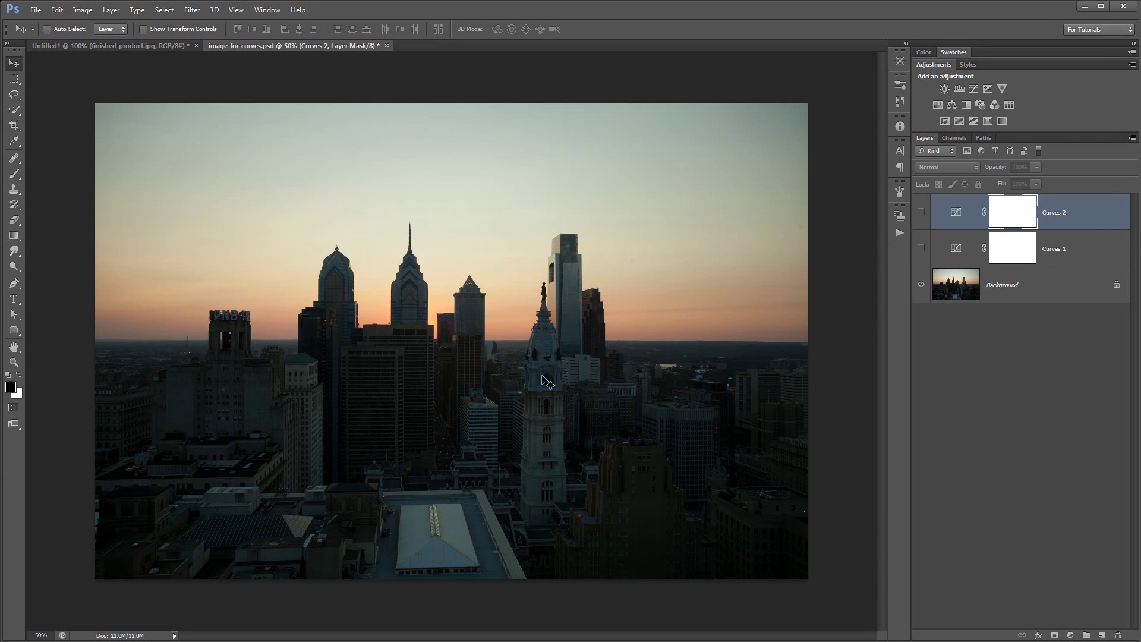
left_click(921, 284, "alt")
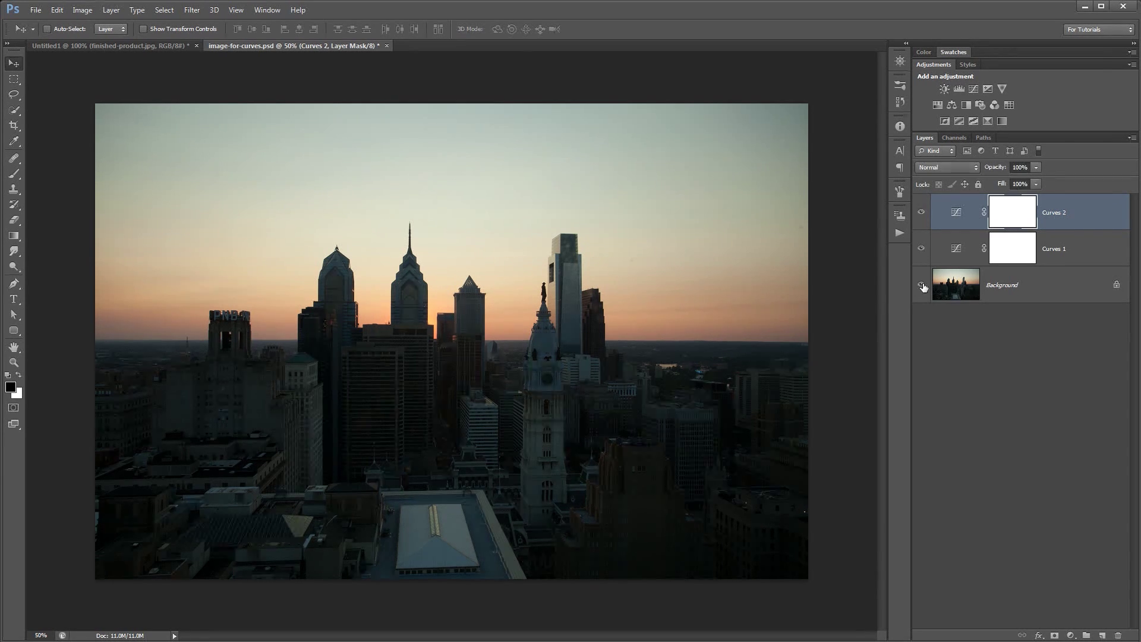